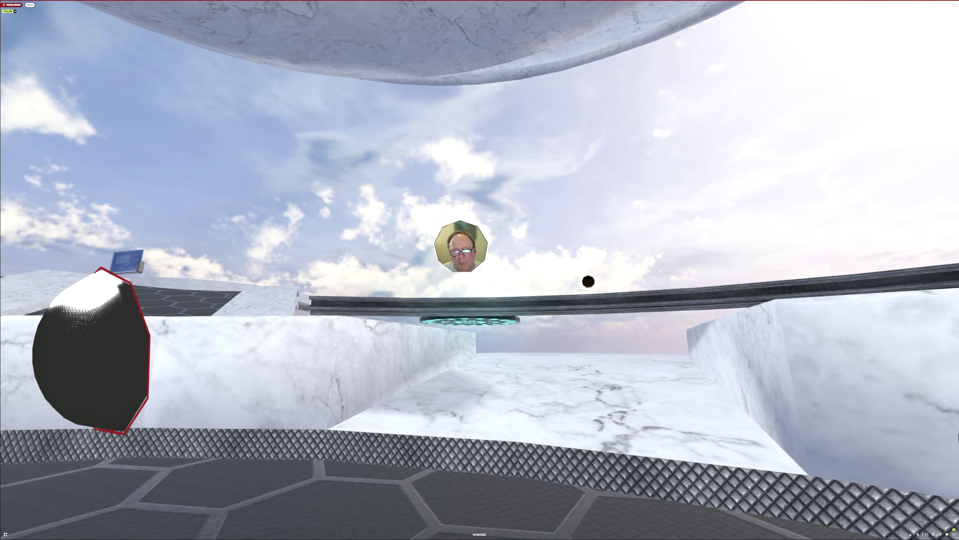
key("d")
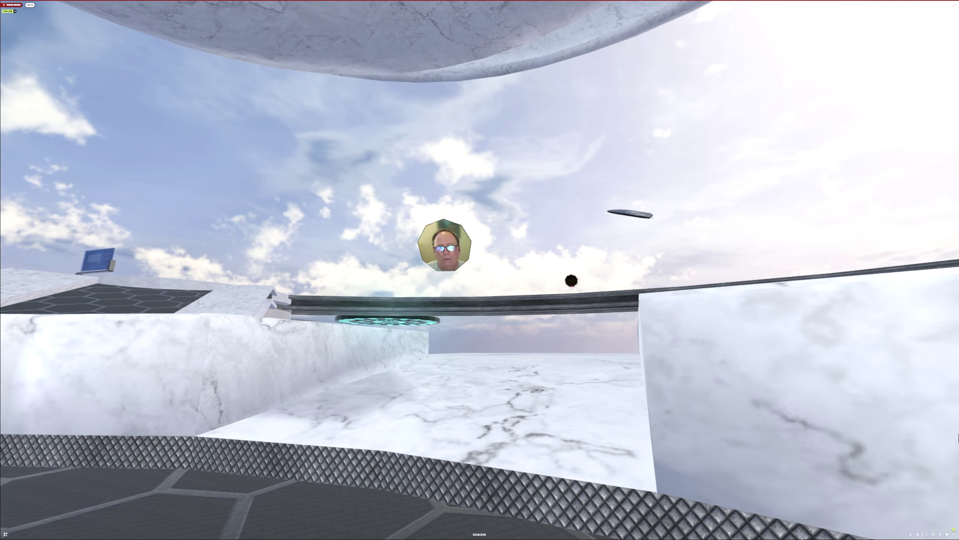
key("a")
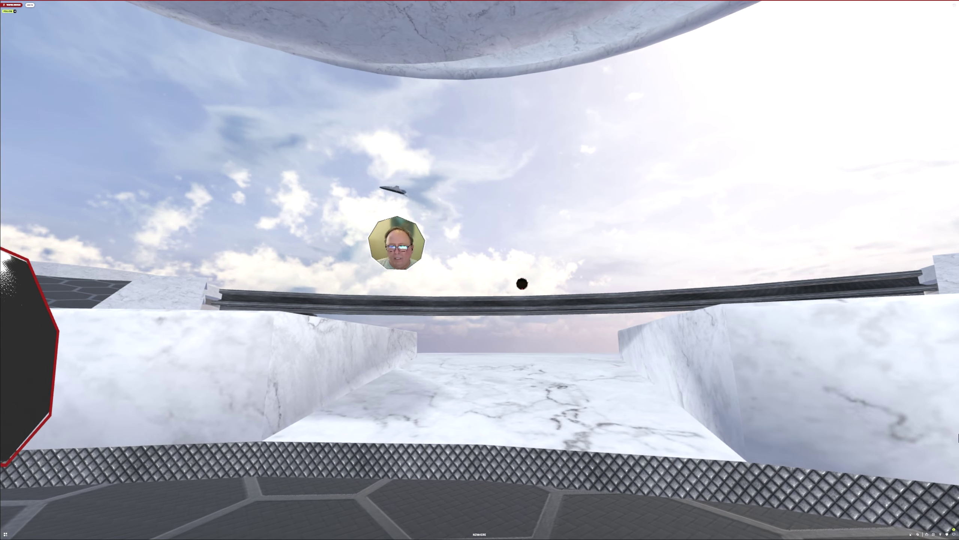
key("w")
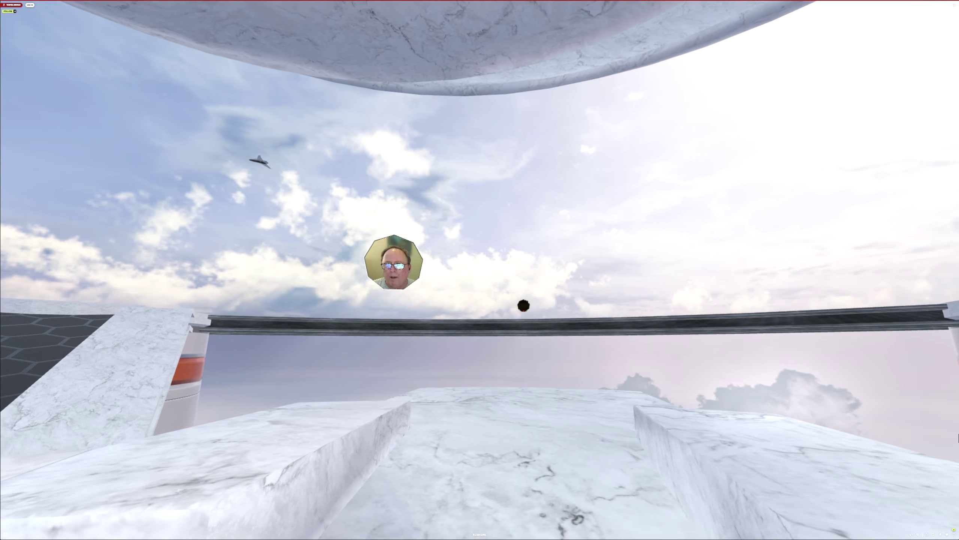
key("w")
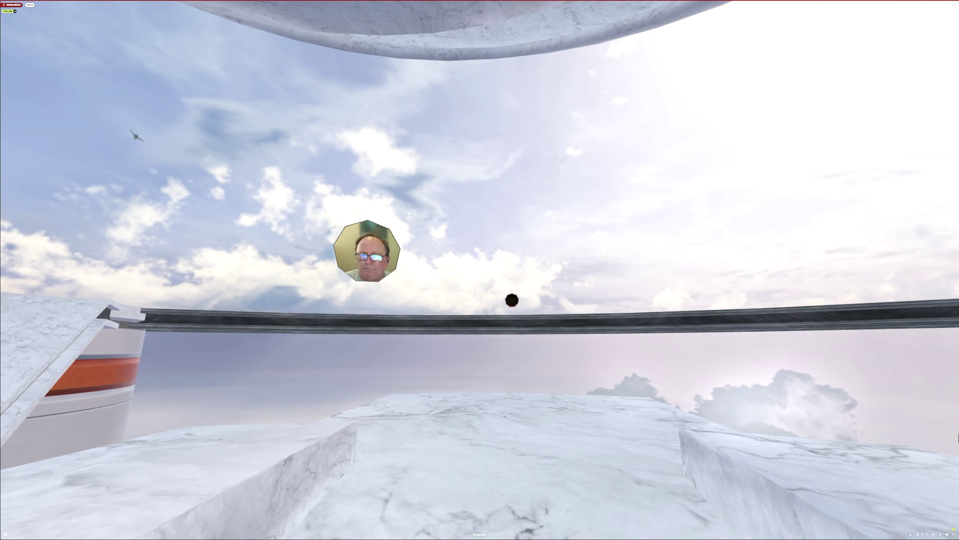
key("s")
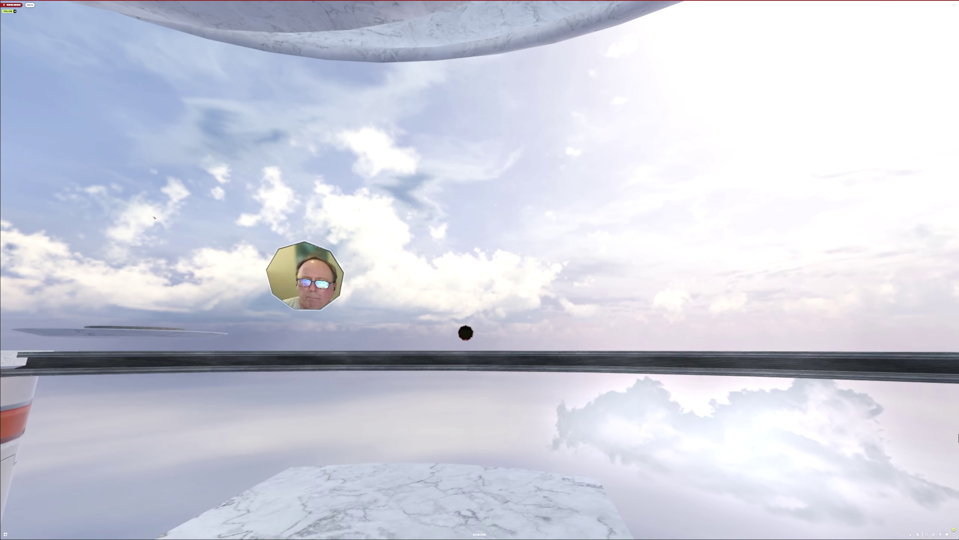
key("a")
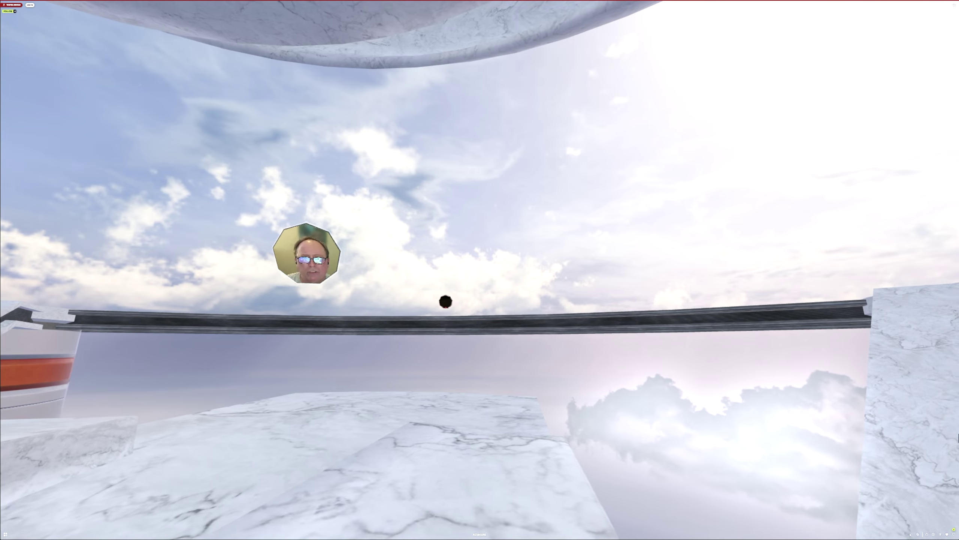
key("a")
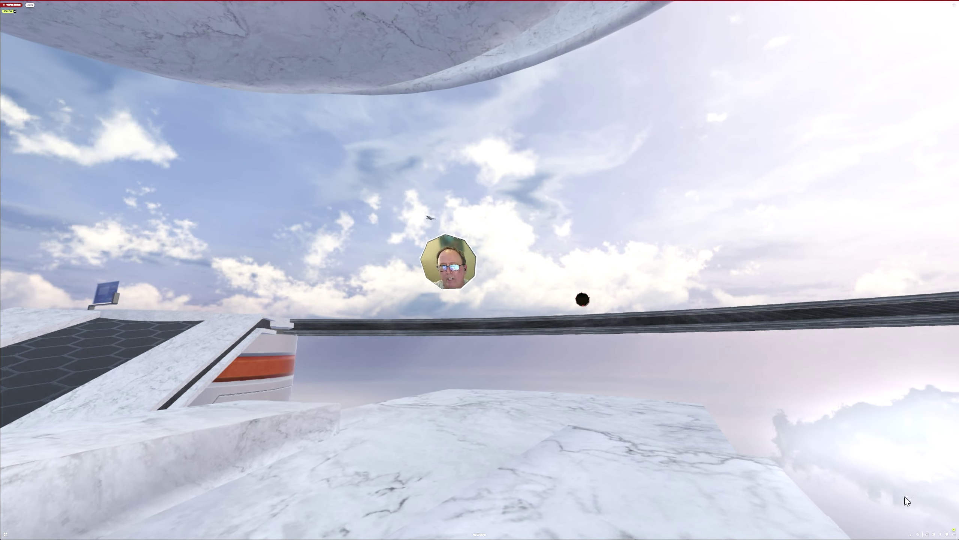
left_click_drag(905, 497, 911, 419)
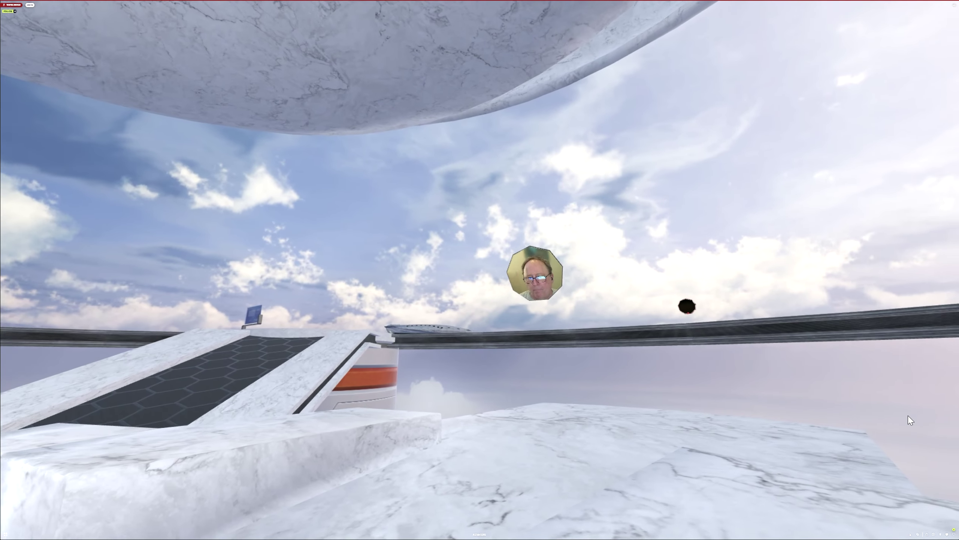
left_click_drag(634, 457, 698, 493)
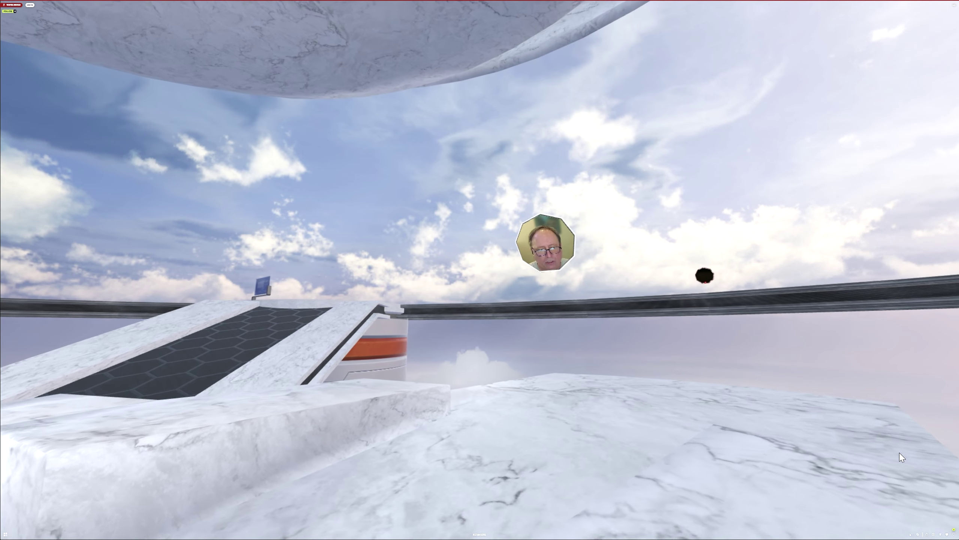
key("w")
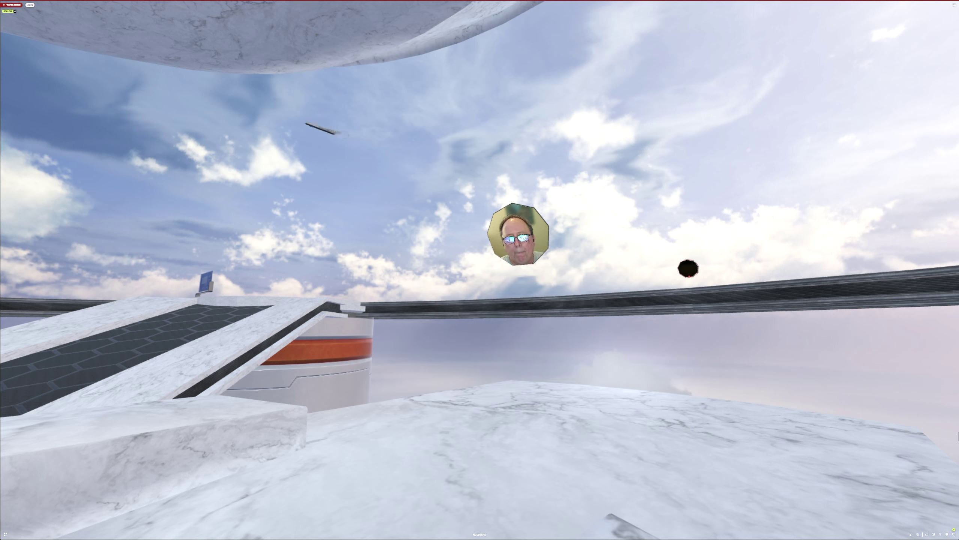
left_click_drag(814, 455, 679, 476)
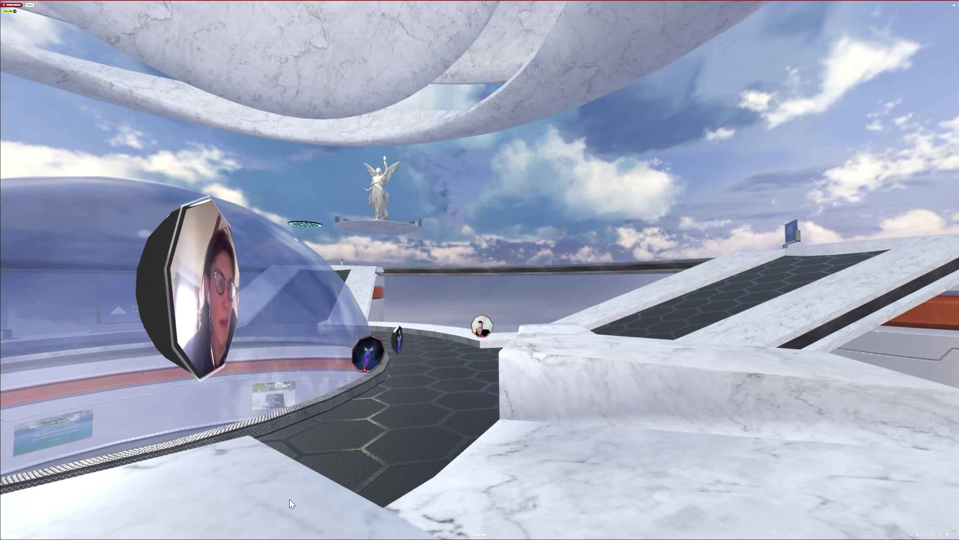
left_click_drag(295, 504, 448, 492)
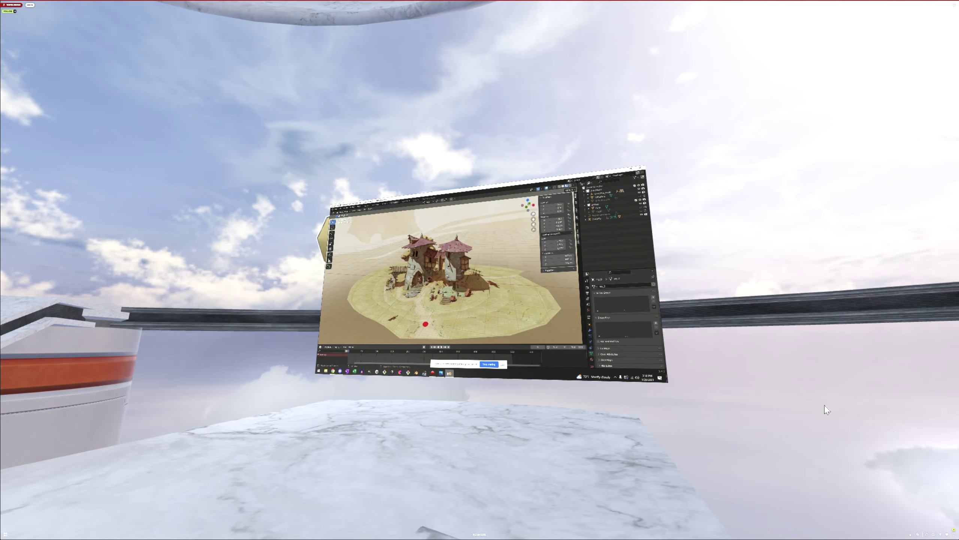
key("Left")
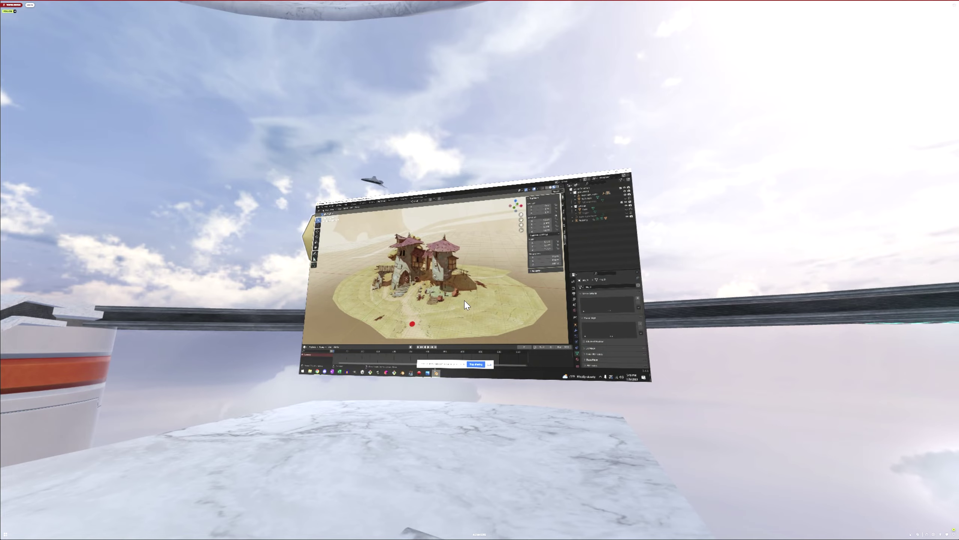
Enlarge the shared screen, switch to Chrome and view the Tol and Animated Flying Fluttering Butterfly Loop models on Sketchfab
left_click(457, 275)
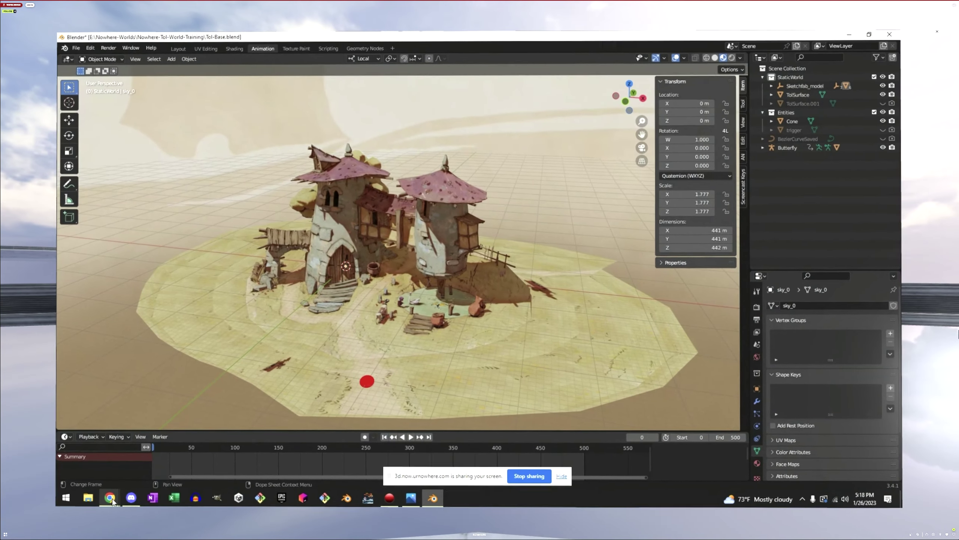
mouse_move(111, 502)
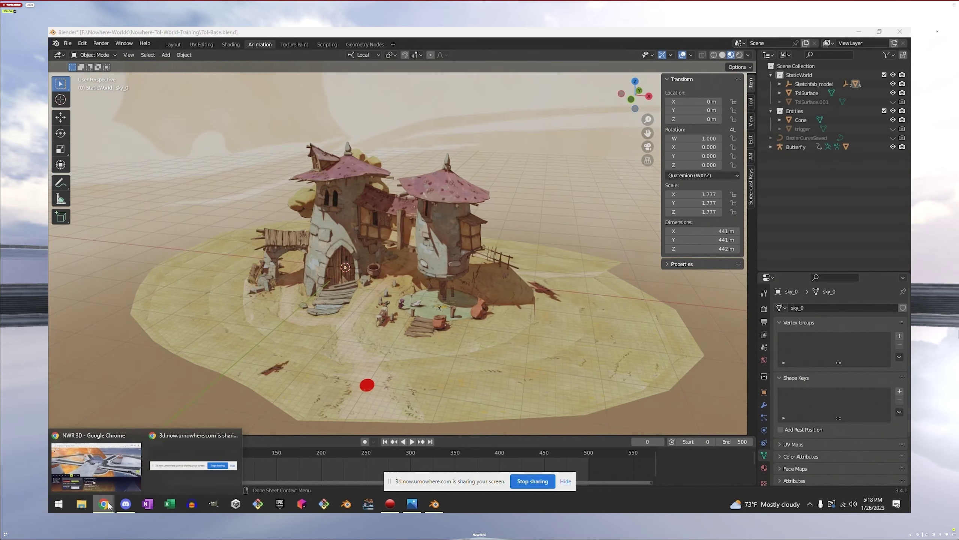
left_click(96, 463)
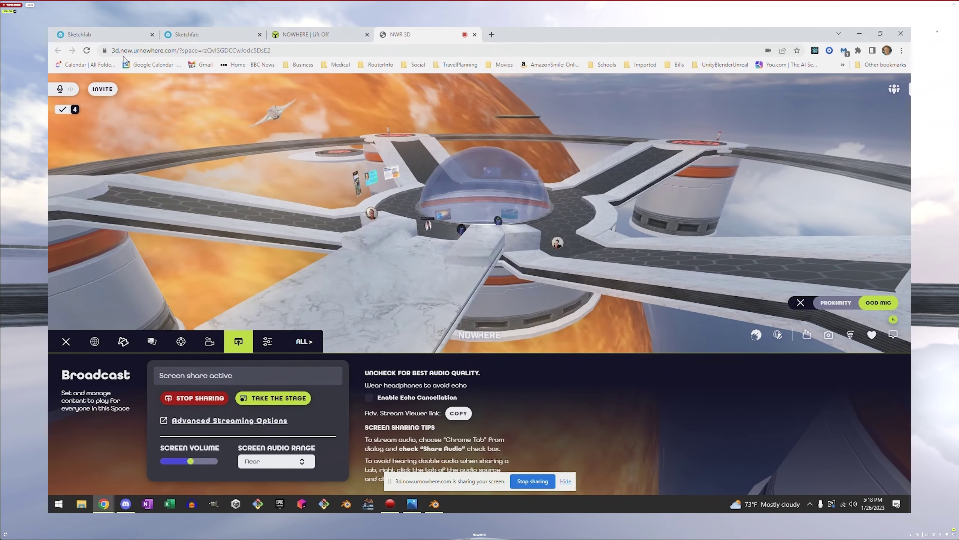
left_click(103, 37)
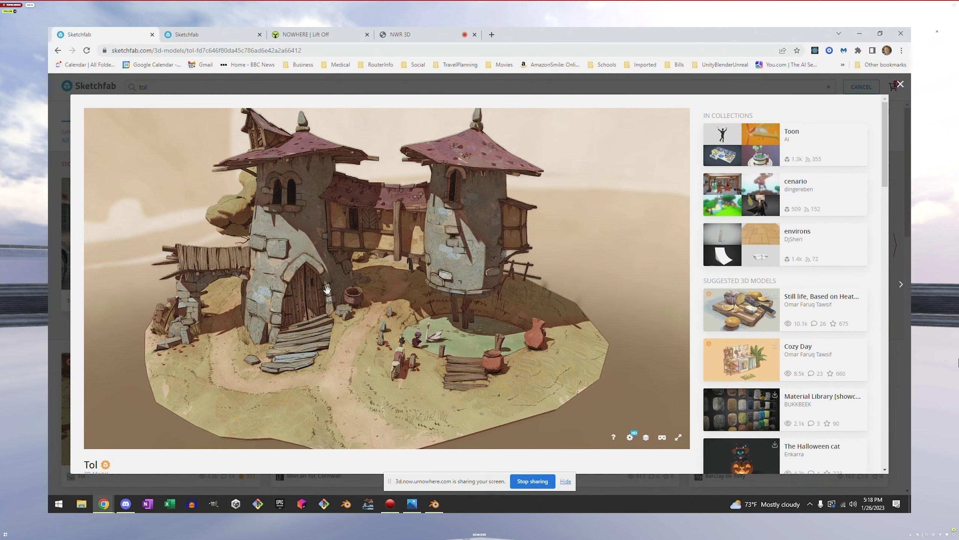
left_click(212, 38)
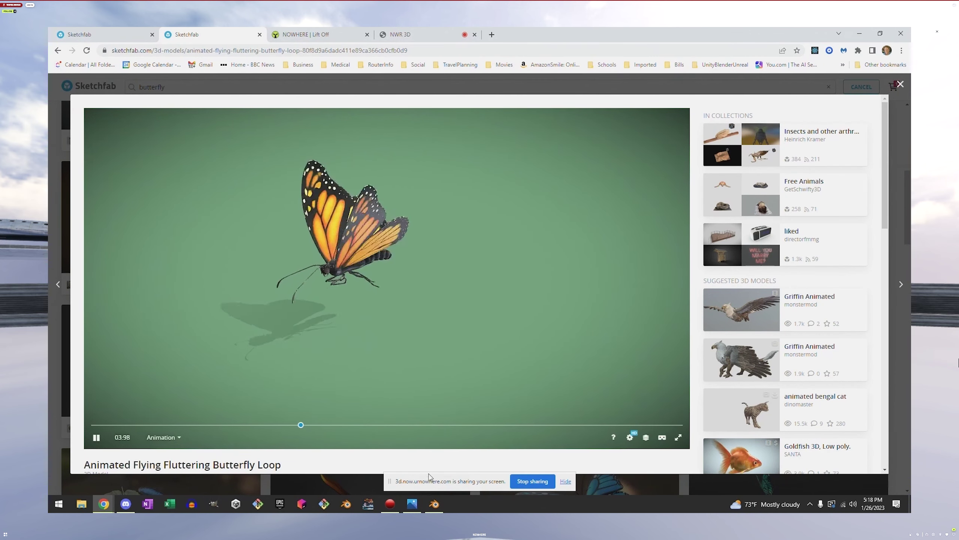
Switch to Blender and inspect the butterfly above the pond beside the towers
mouse_move(435, 504)
left_click(411, 469)
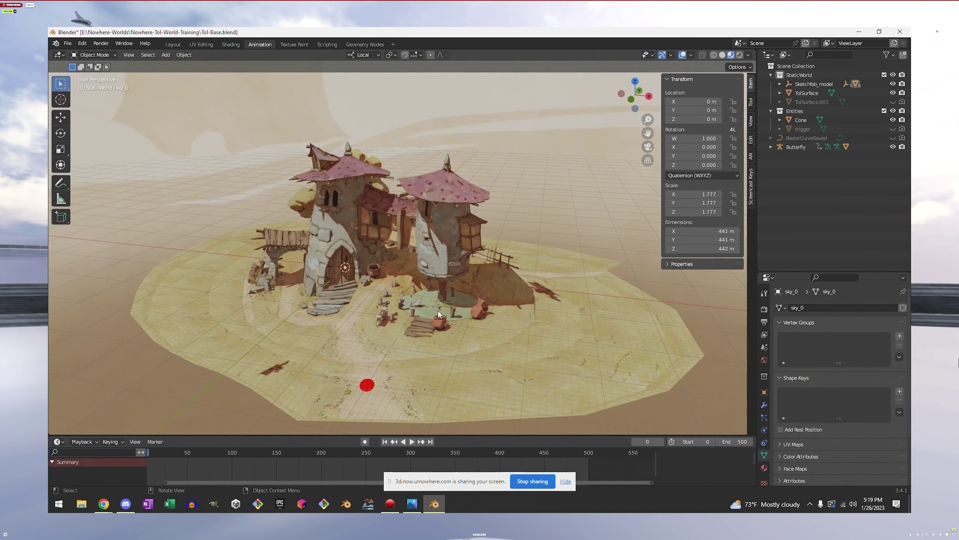
scroll(435, 327, "up", 6)
scroll(437, 332, "down", 2)
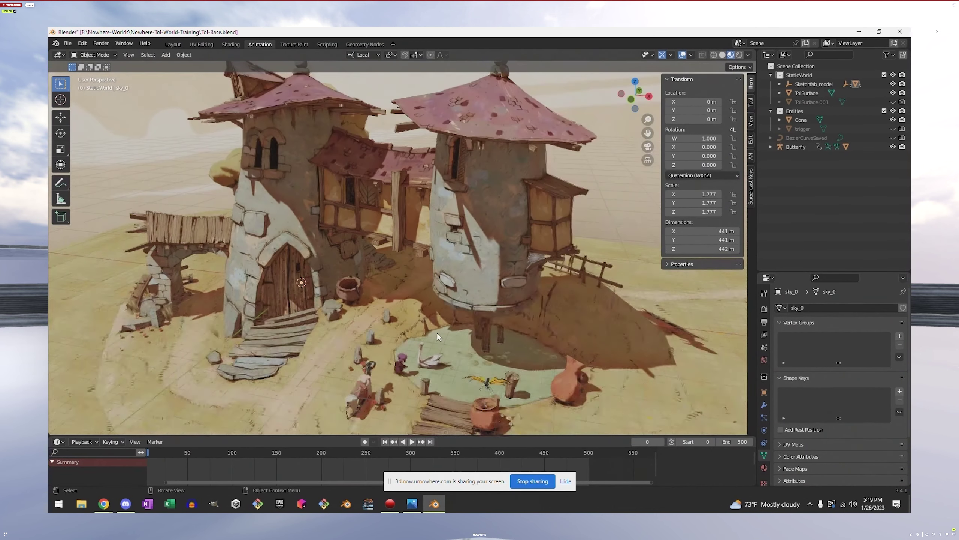
scroll(427, 336, "up", 10)
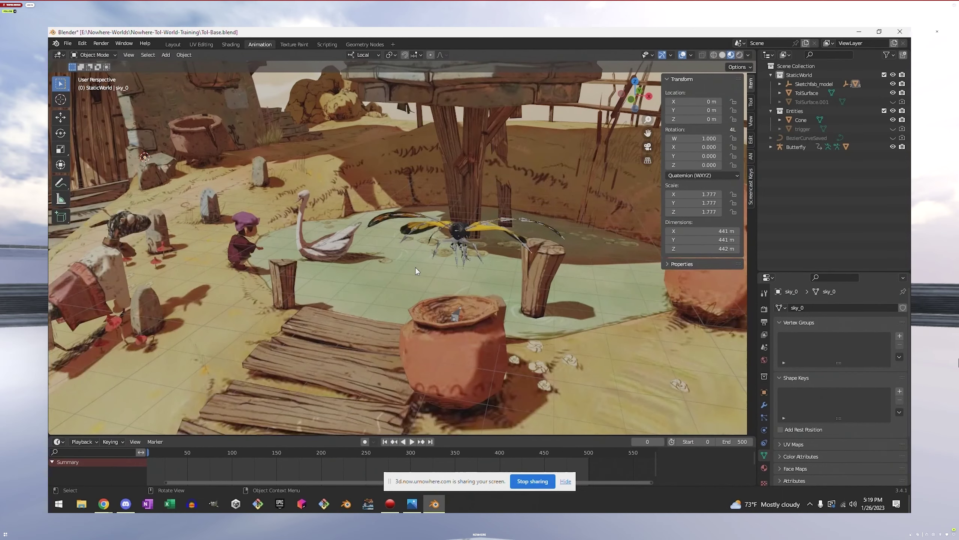
scroll(355, 269, "down", 8)
middle_click_drag(344, 270, 242, 282)
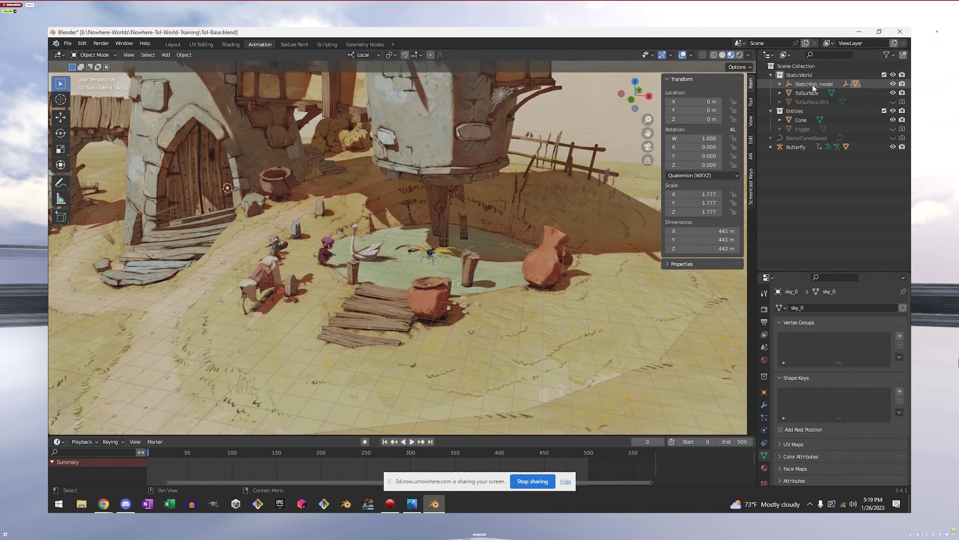
Hide and show Sketchfab_model and TolSurface in turn to examine what each contributes to the scene
left_click(894, 84)
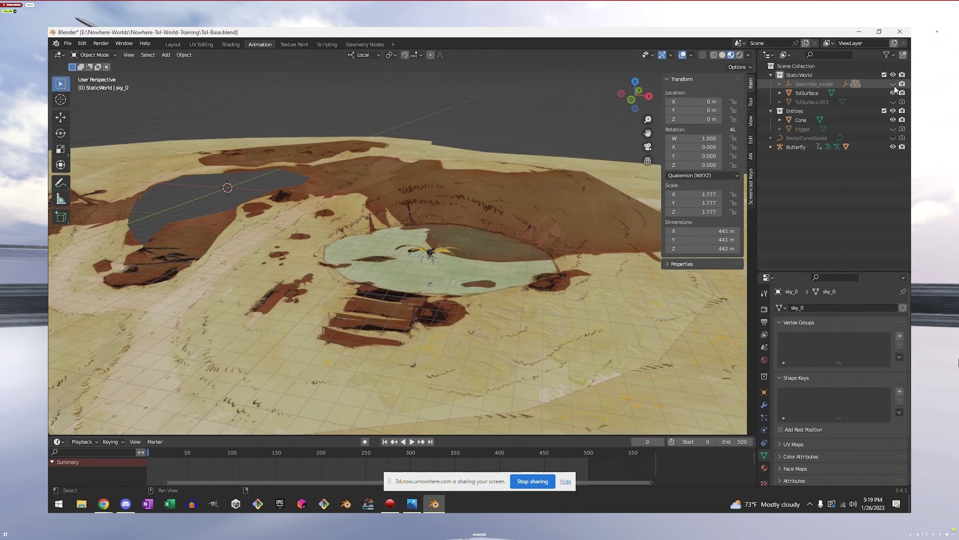
left_click(893, 84)
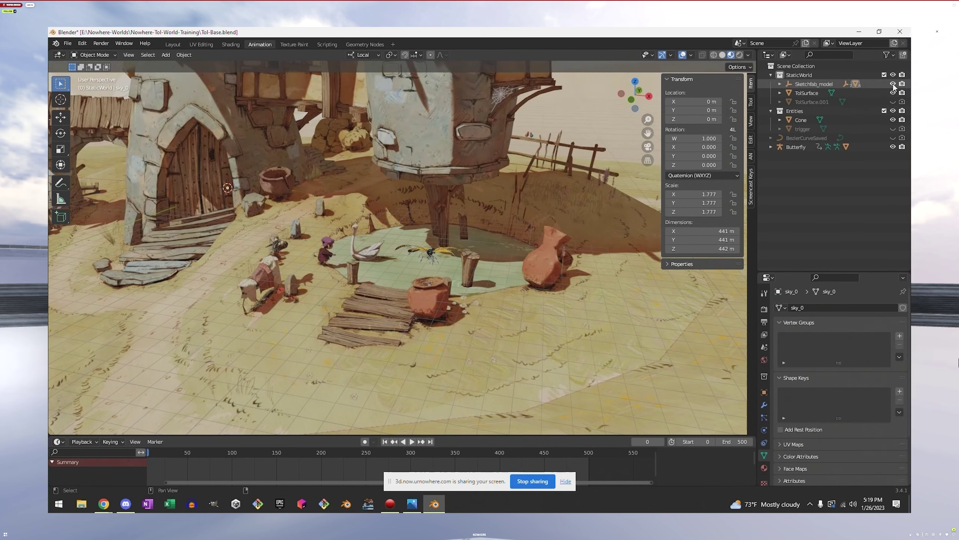
left_click(806, 93)
left_click(893, 93)
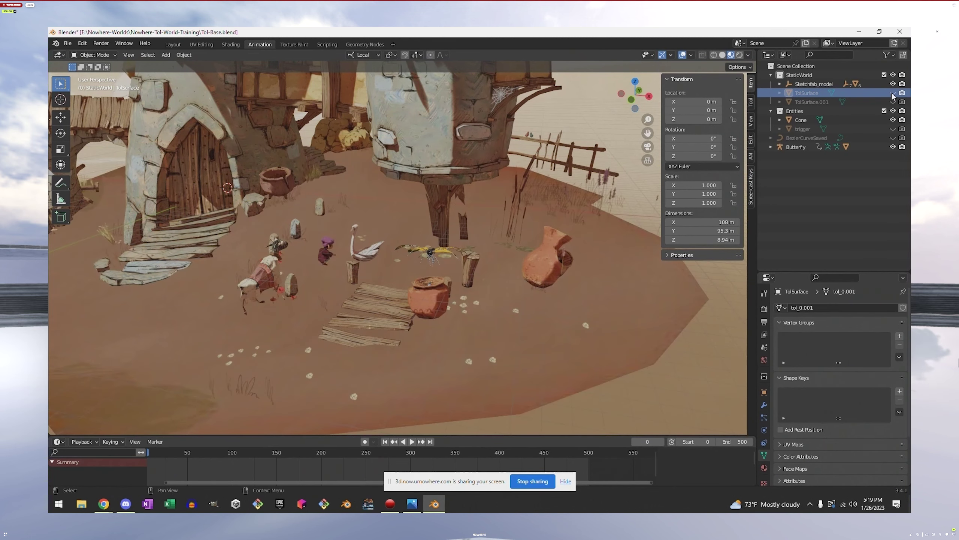
left_click(893, 93)
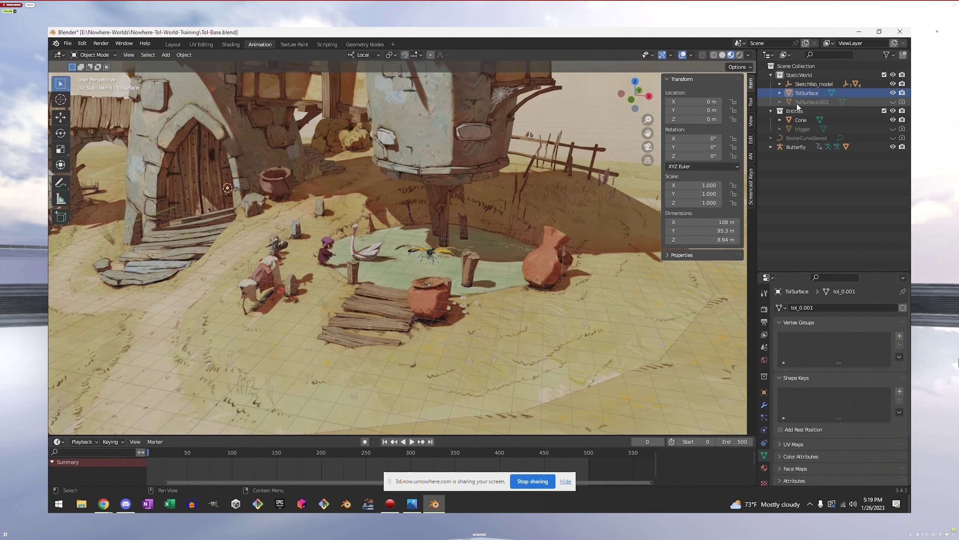
Select TolSurface.001, Cone and trigger in turn and examine their transforms and place in the scene
left_click(813, 101)
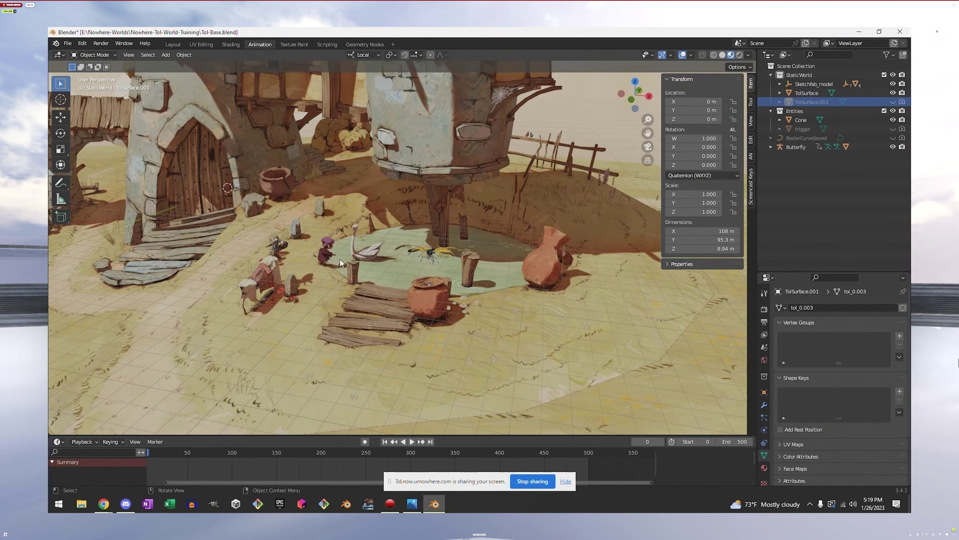
scroll(322, 257, "down", 2)
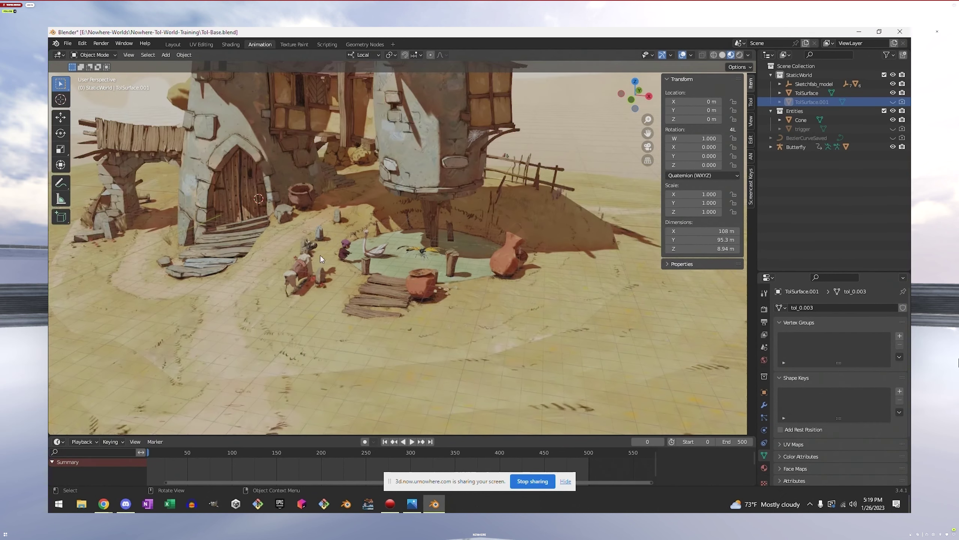
left_click(802, 120)
scroll(349, 293, "down", 5)
scroll(337, 315, "up", 3)
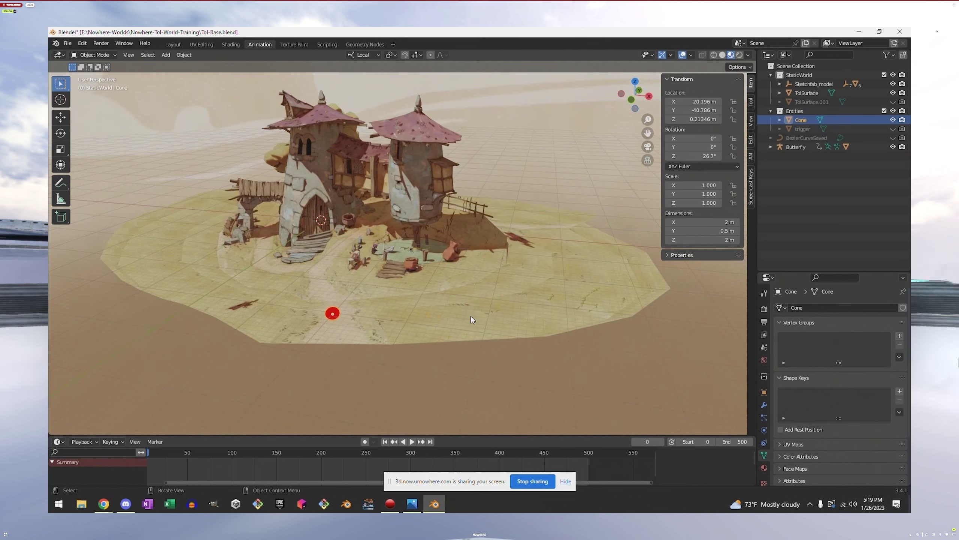
left_click(797, 128)
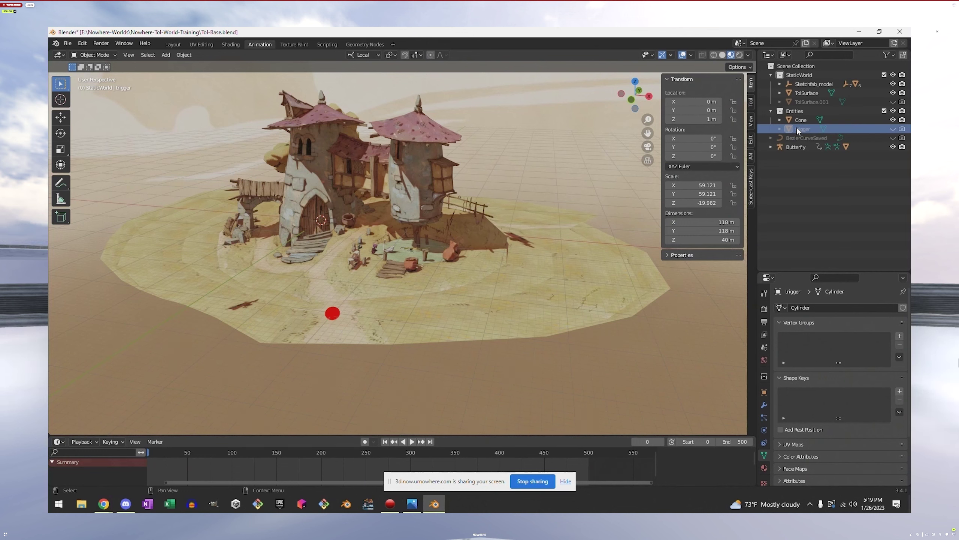
scroll(415, 279, "up", 6)
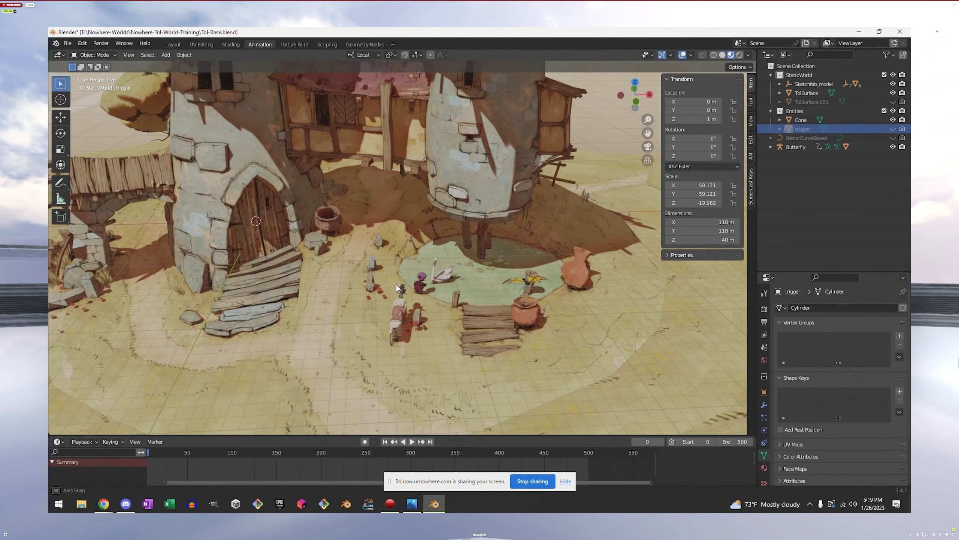
scroll(397, 283, "up", 1)
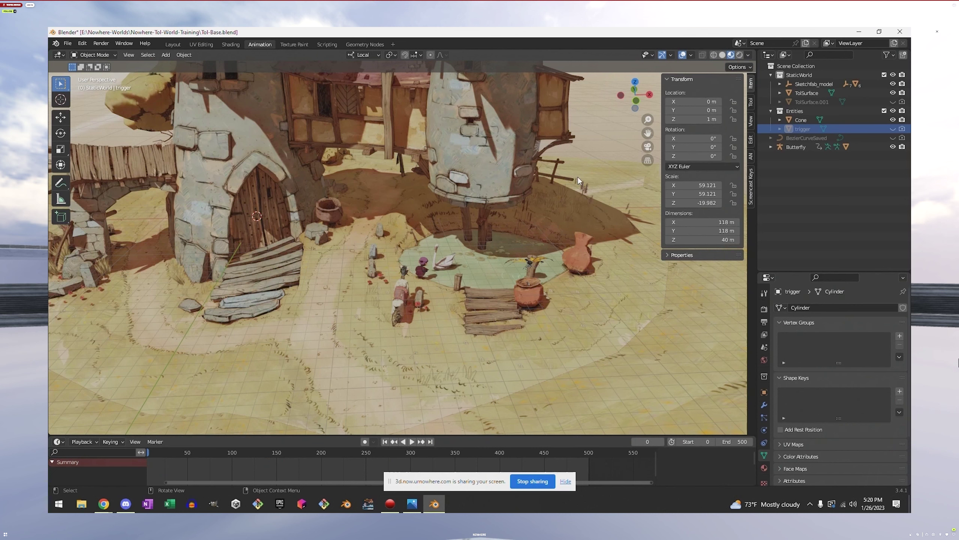
Add a NURBS Path curve at the world origin
left_click(165, 57)
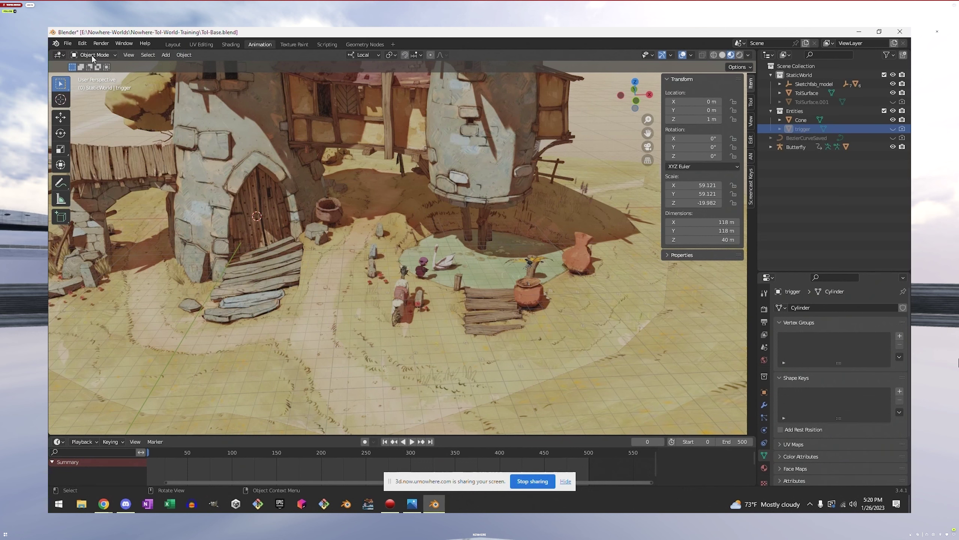
left_click(166, 55)
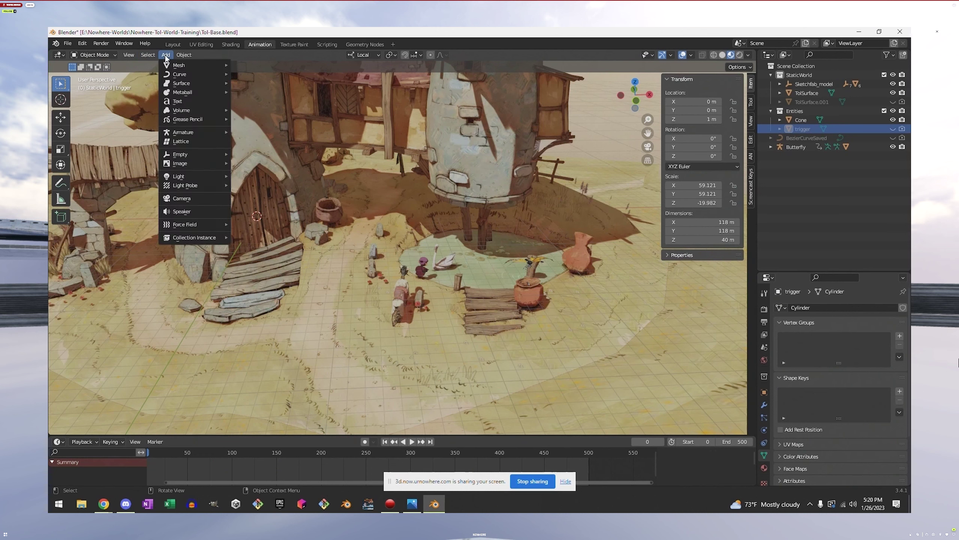
key("Right")
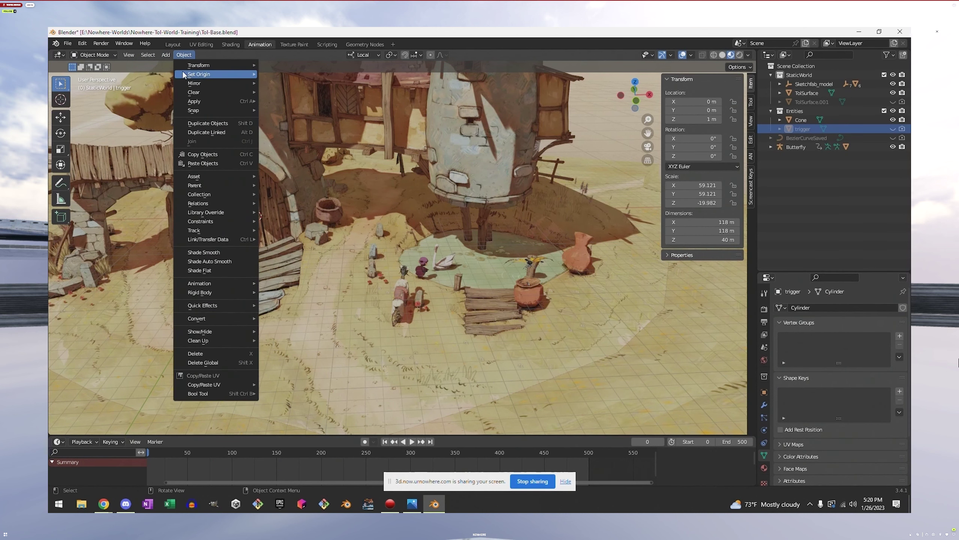
mouse_move(165, 56)
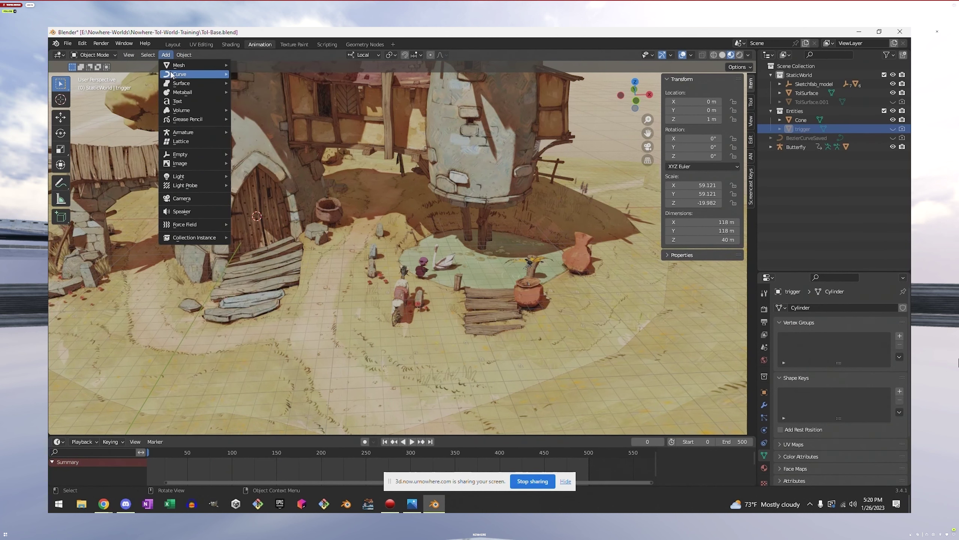
mouse_move(173, 75)
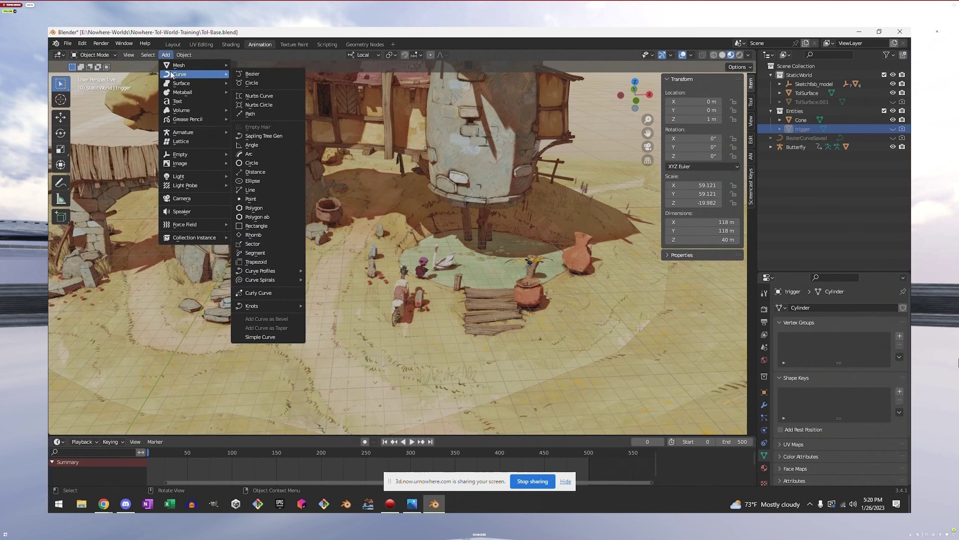
left_click(267, 114)
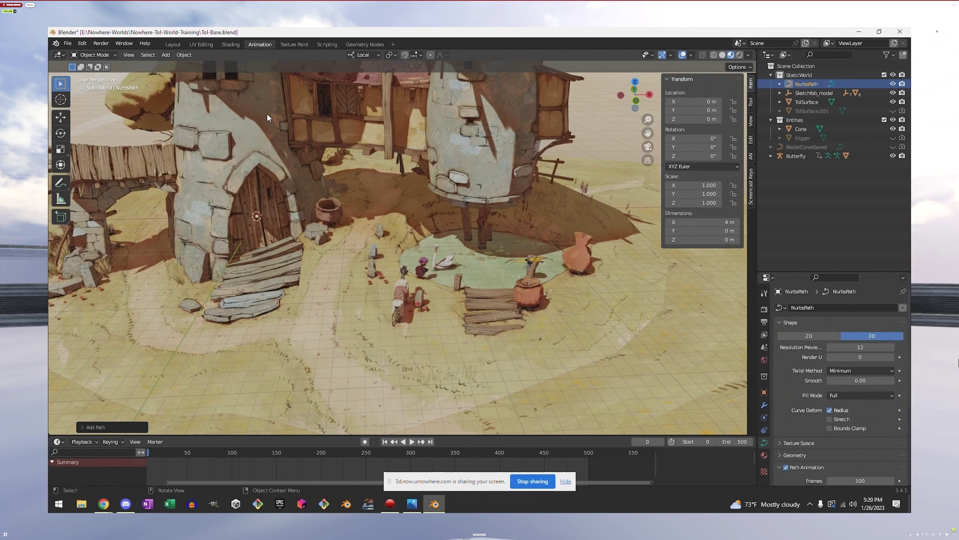
Hide Sketchfab_model so the new path at the origin is exposed for editing
left_click(893, 93)
scroll(257, 225, "up", 4)
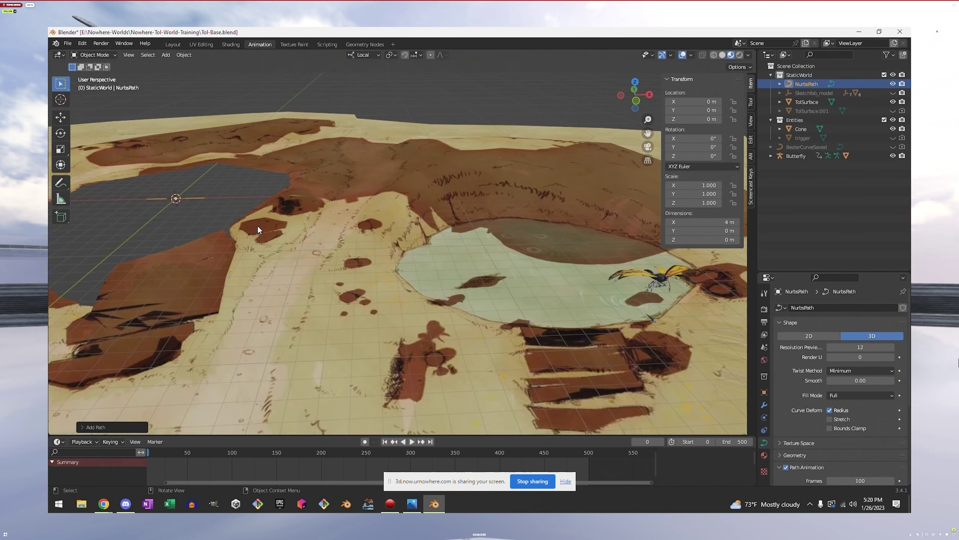
middle_click_drag(258, 226, 392, 293)
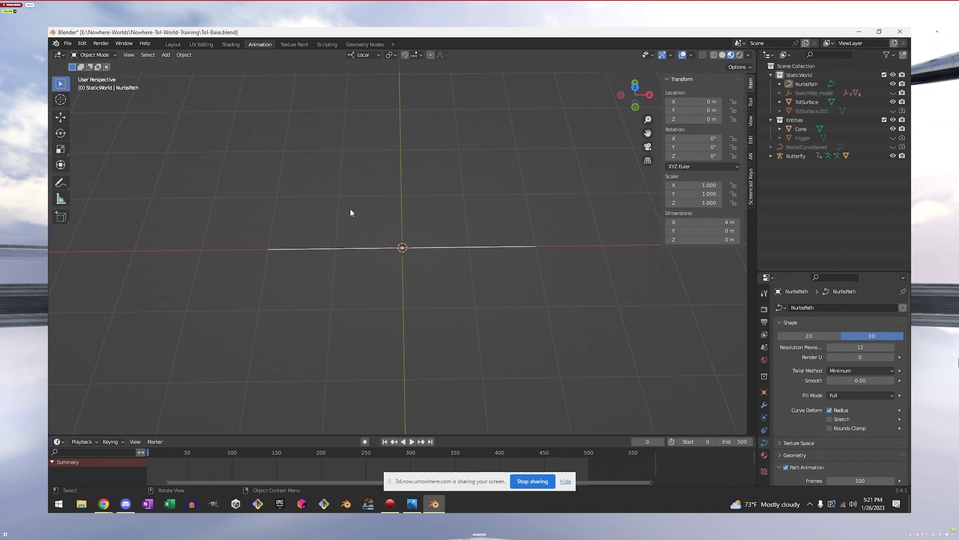
In Edit Mode, move the path's second control point horizontally to about X -1.30 m, Y 1.27 m, with Z locked
key("Tab")
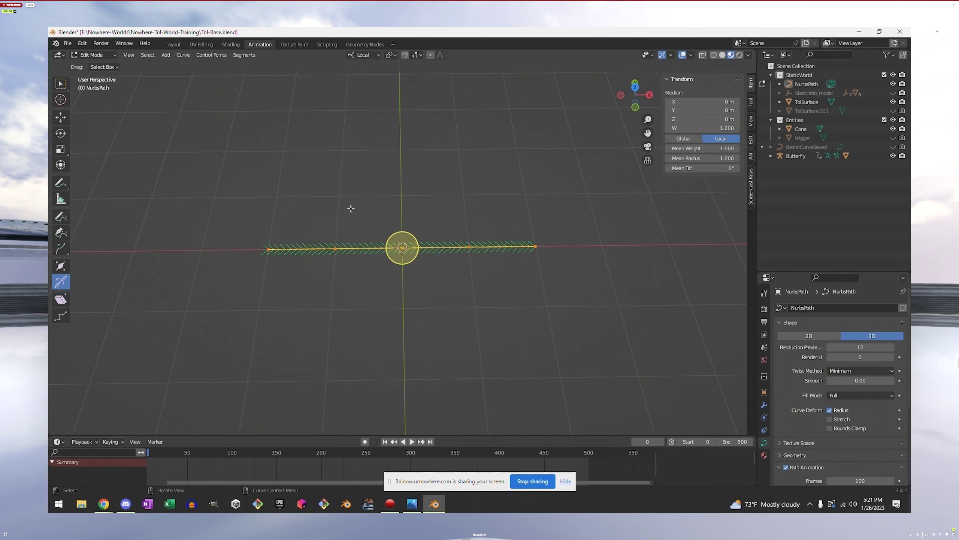
left_click(537, 246)
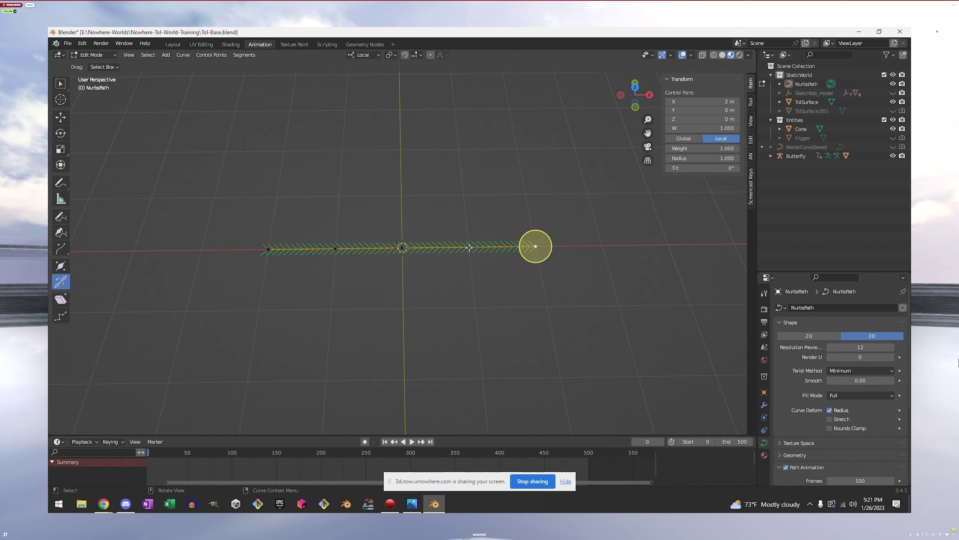
left_click(402, 248)
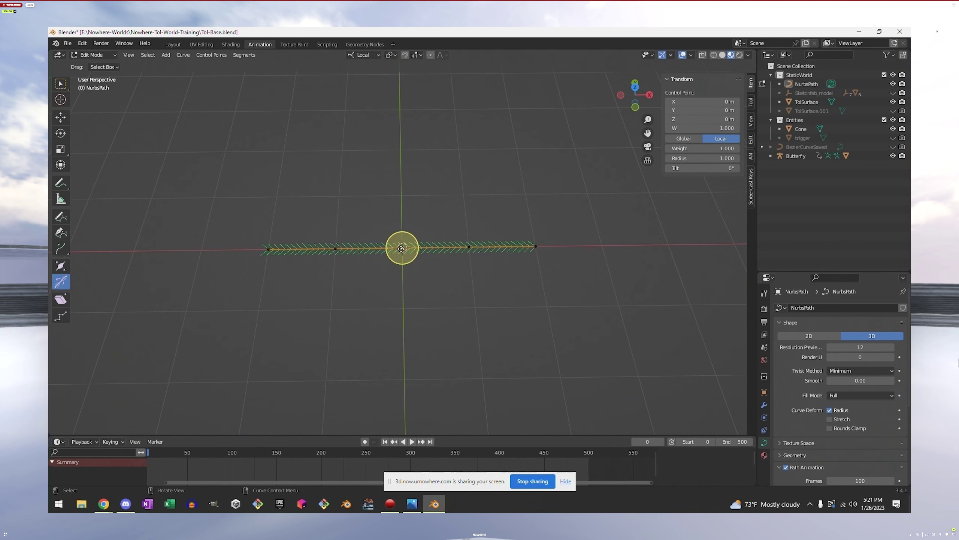
left_click(336, 250)
key("g")
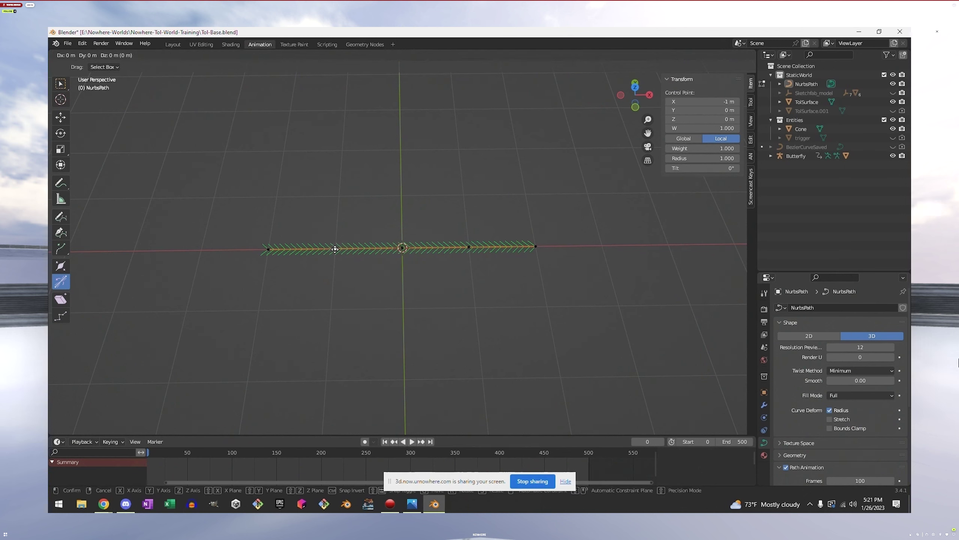
key("shift+z")
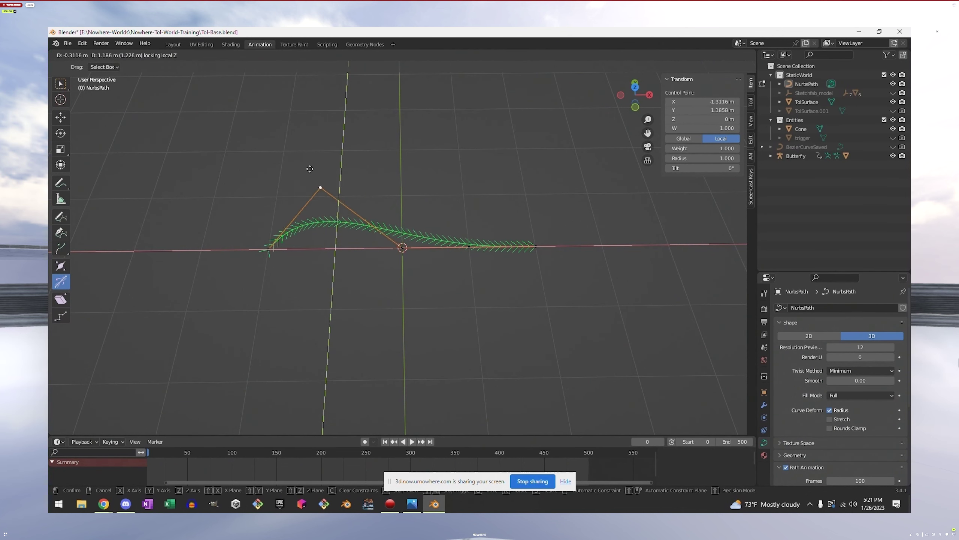
left_click(321, 184)
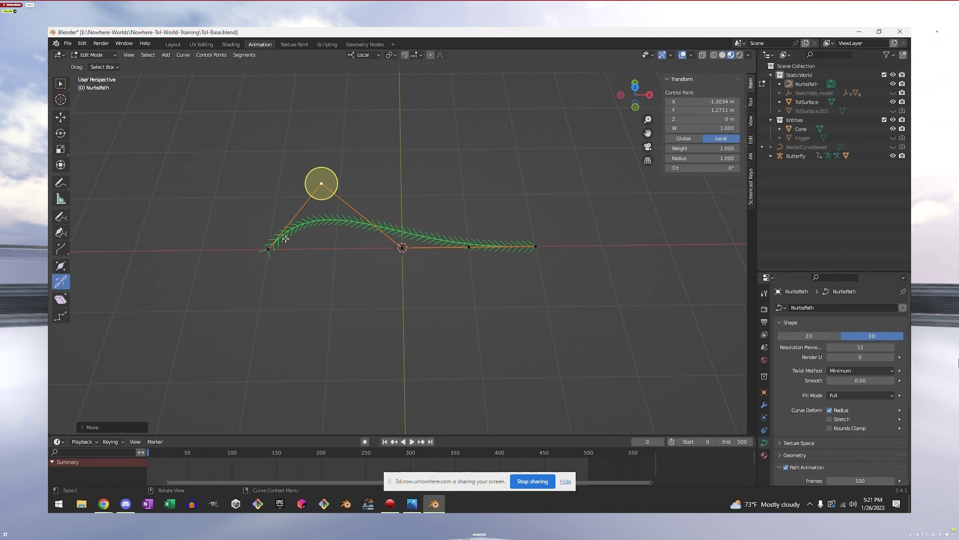
Move the path's end control point on the negative X side to about X -3.28 m, Y -1.01 m, with Z locked
left_click(268, 251)
key("g")
key("shift+z")
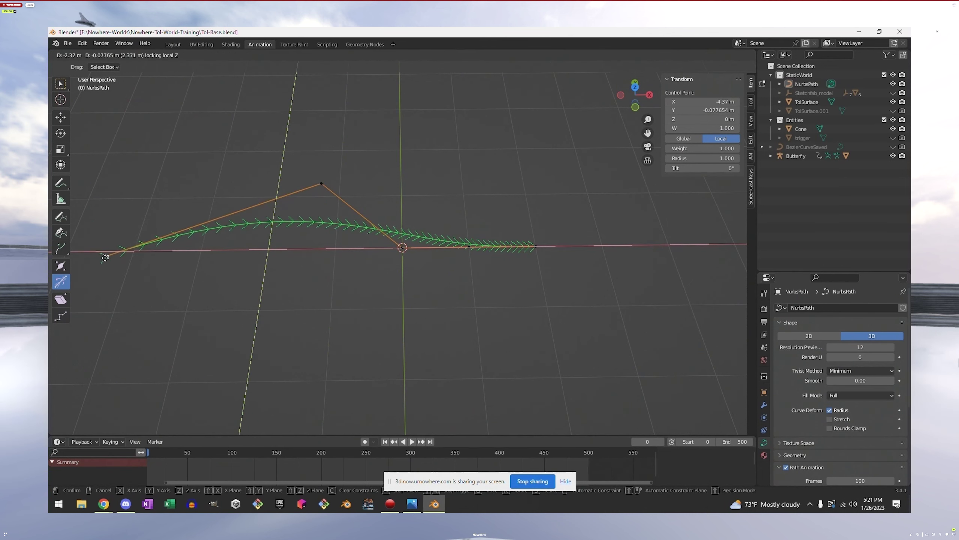
left_click(166, 314)
Show Sketchfab_model to compare the path's size and position with the tower, and hide it again
middle_click_drag(318, 341, 340, 328)
scroll(340, 328, "down", 5)
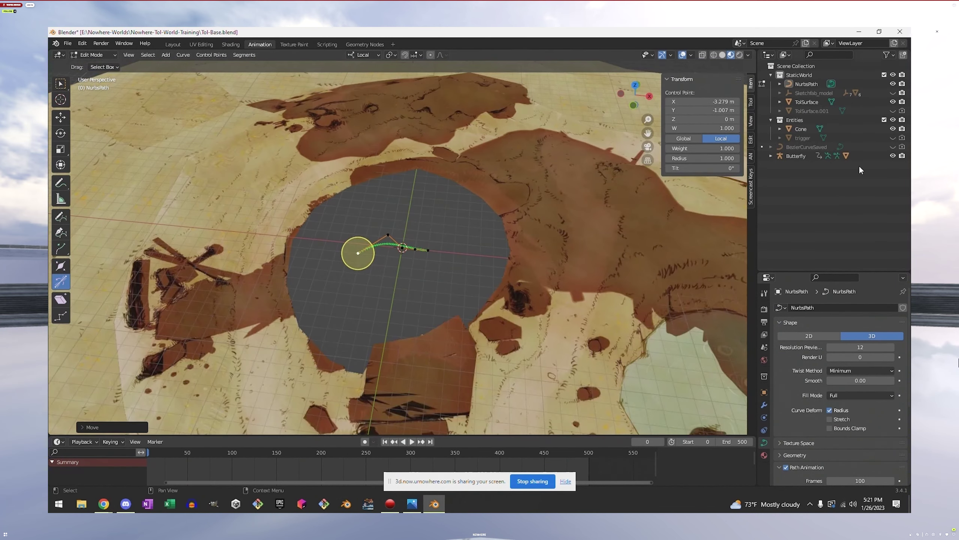
left_click(893, 93)
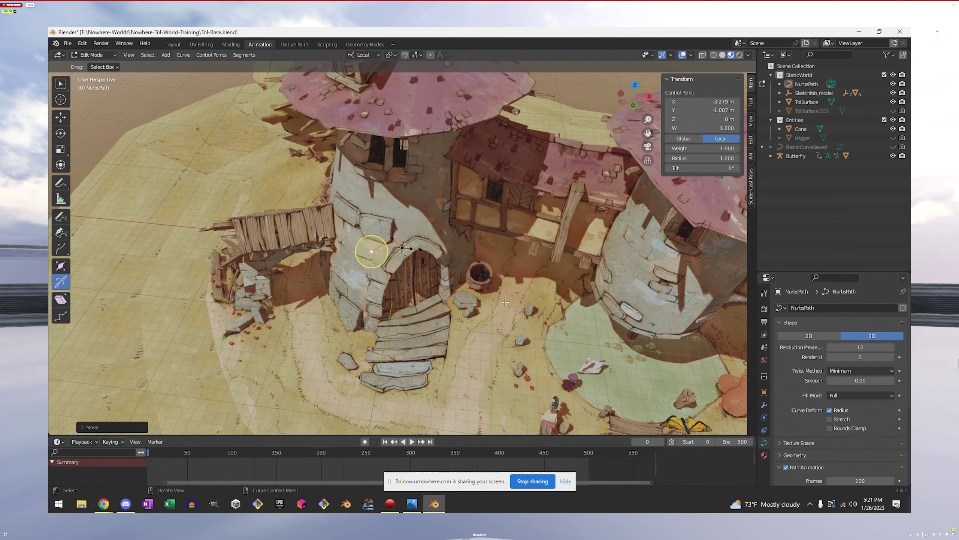
scroll(382, 238, "up", 6)
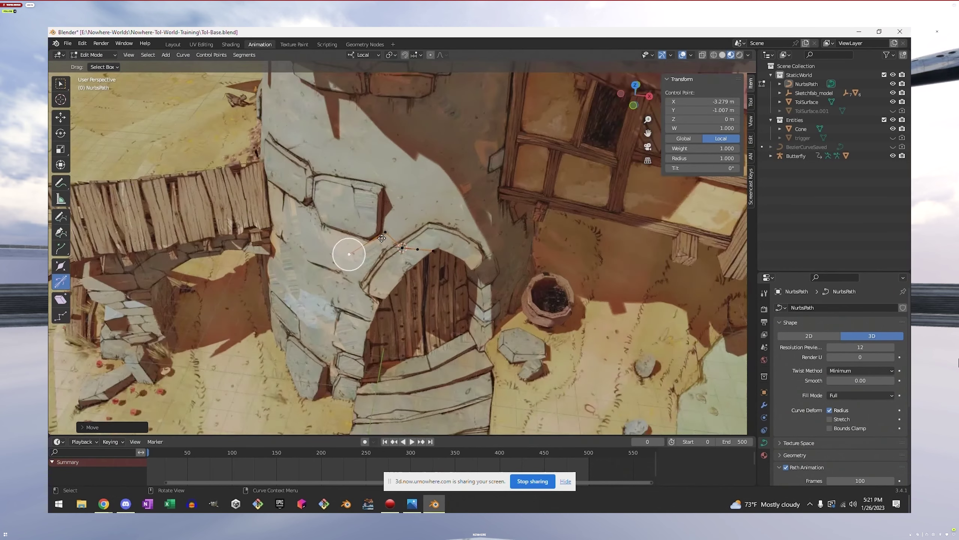
left_click(894, 94)
mouse_move(487, 223)
middle_mouse_down()
mouse_move(394, 276)
mouse_move(421, 250)
mouse_move(395, 265)
middle_mouse_up()
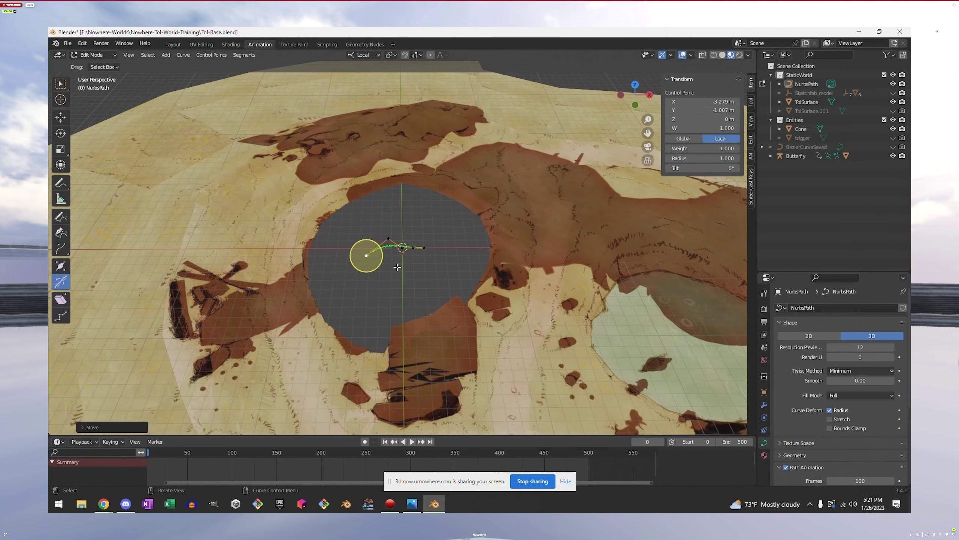
Return the path to Object Mode and set the viewport to solid shading
key("Tab")
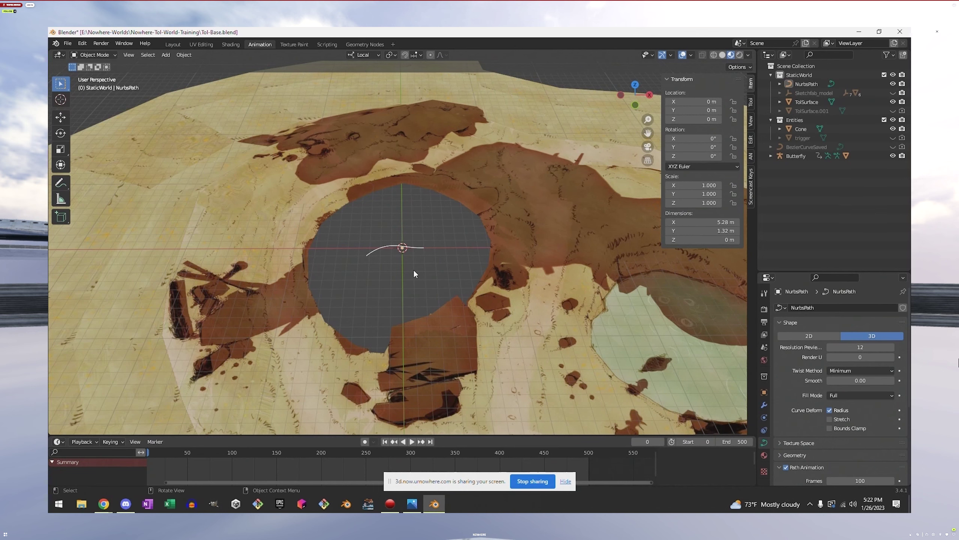
key("shift+z")
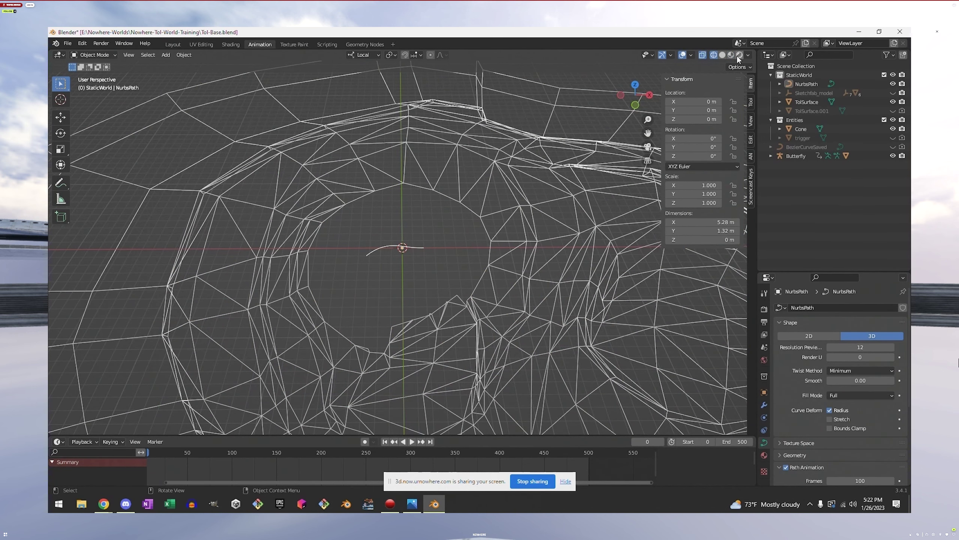
left_click(723, 56)
Move the whole path horizontally out of the tower hole to about X -24.58 m, Y -3.57 m, with Z locked
left_click(389, 250)
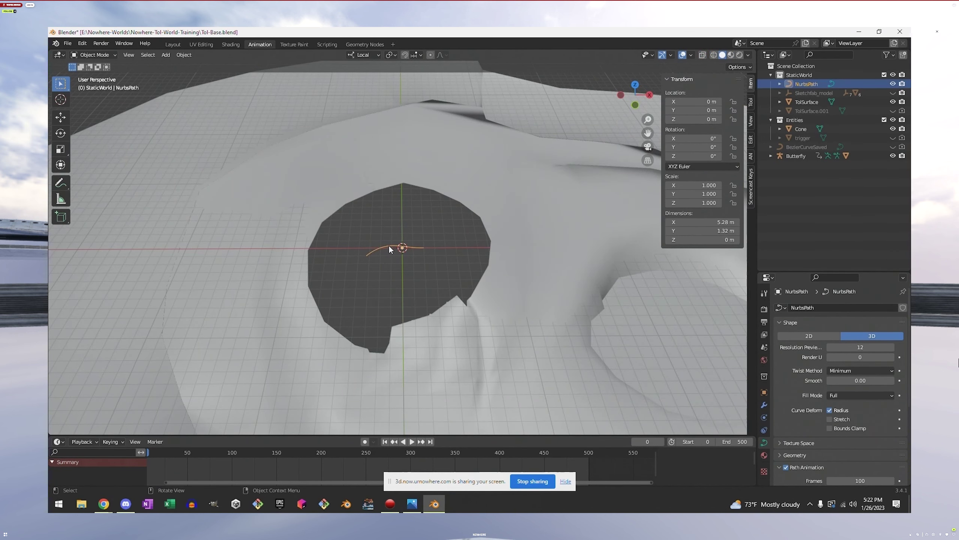
key("g")
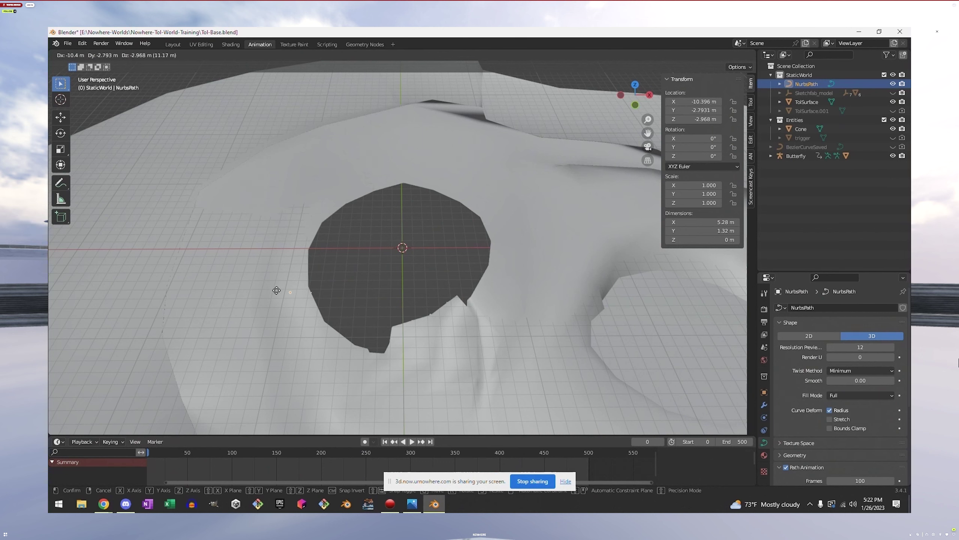
key("shift+z")
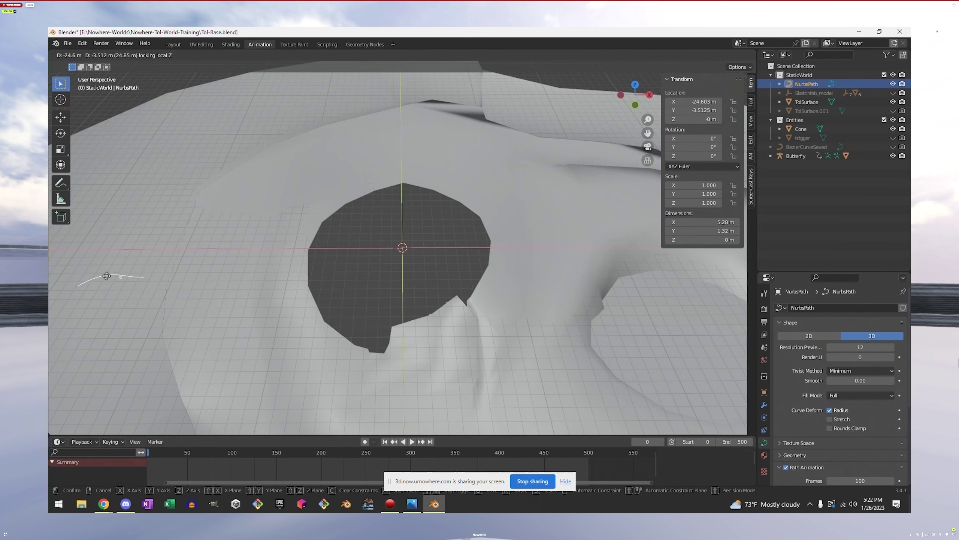
left_click(108, 279)
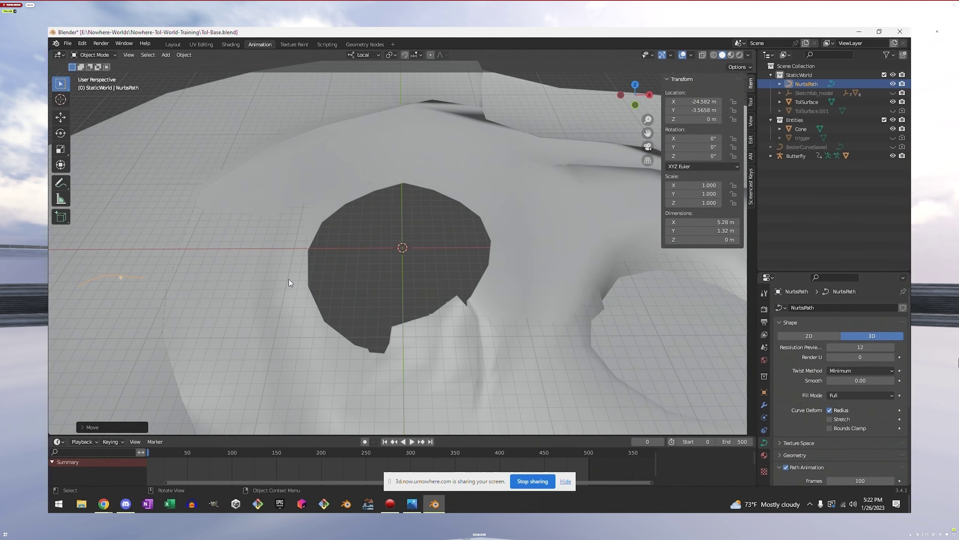
In Edit Mode, move the path's end control point at X 2 m to about X 4.97 m, Y -9.11 m
middle_click_drag(311, 302, 372, 297)
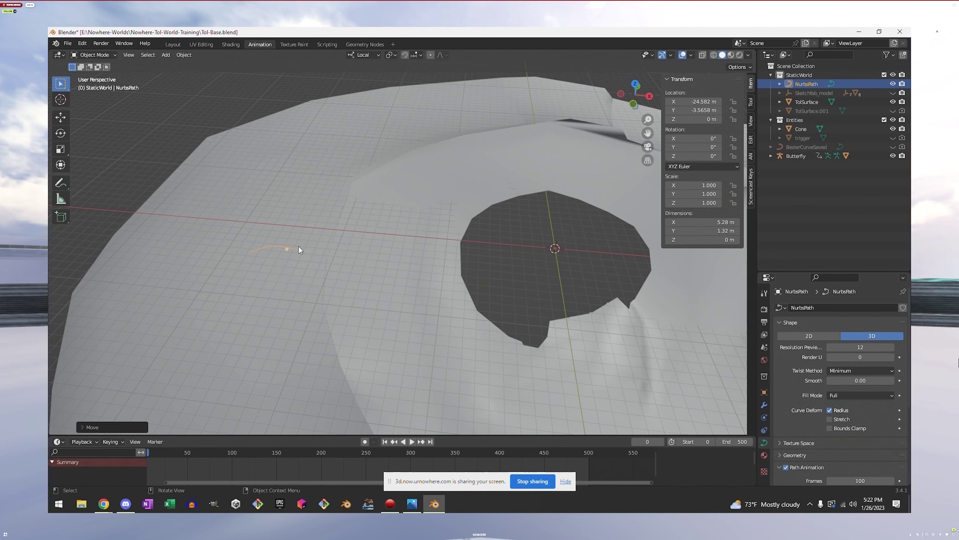
key("Tab")
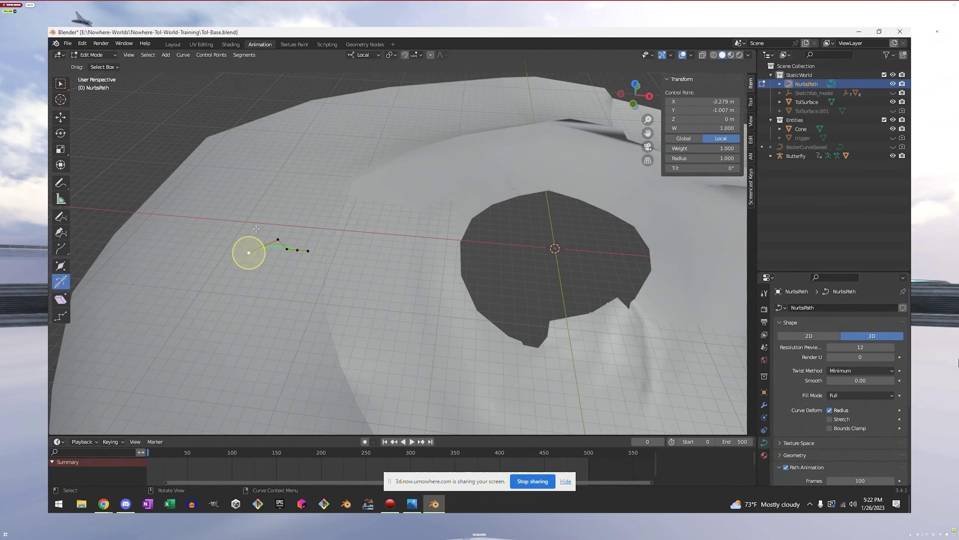
scroll(201, 279, "up", 4)
middle_click_drag(201, 279, 285, 257, "shift")
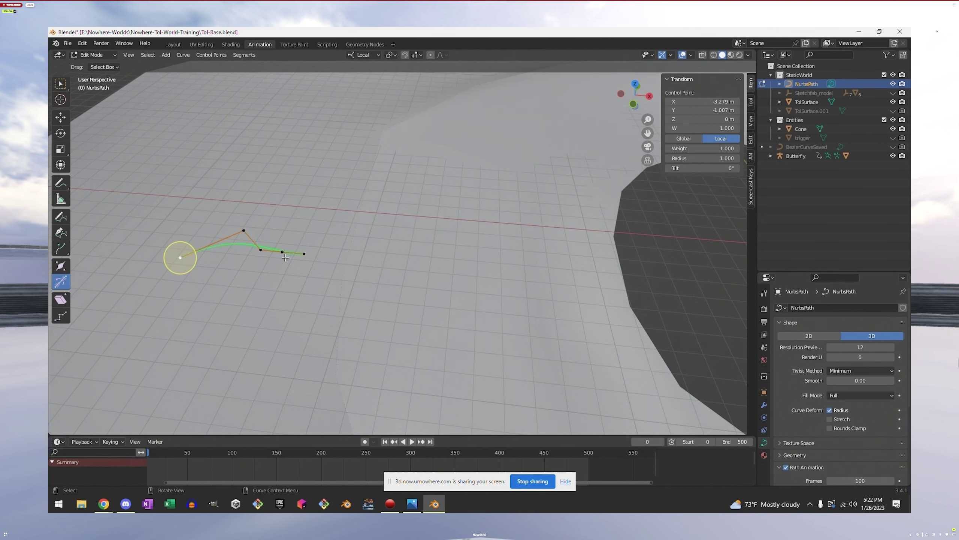
left_click(304, 253)
key("g")
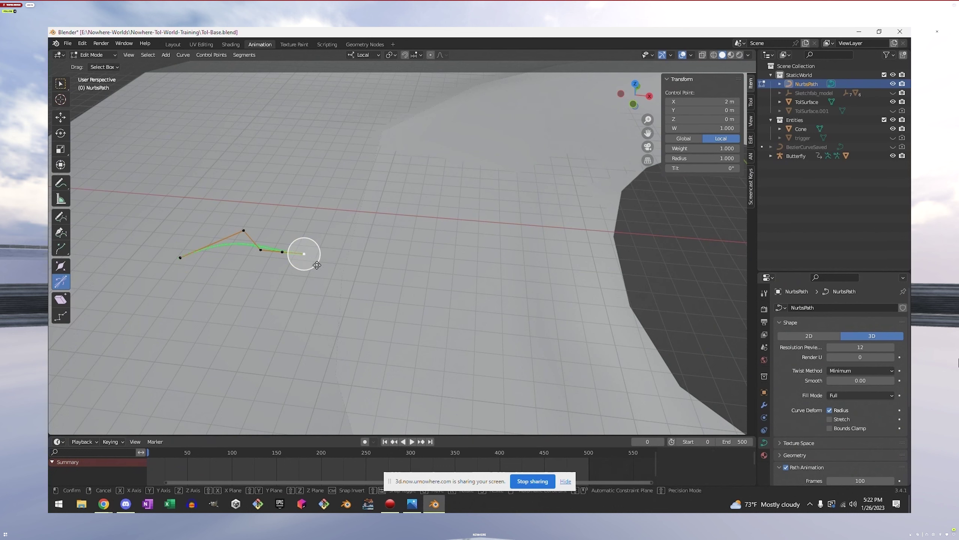
left_click(325, 86)
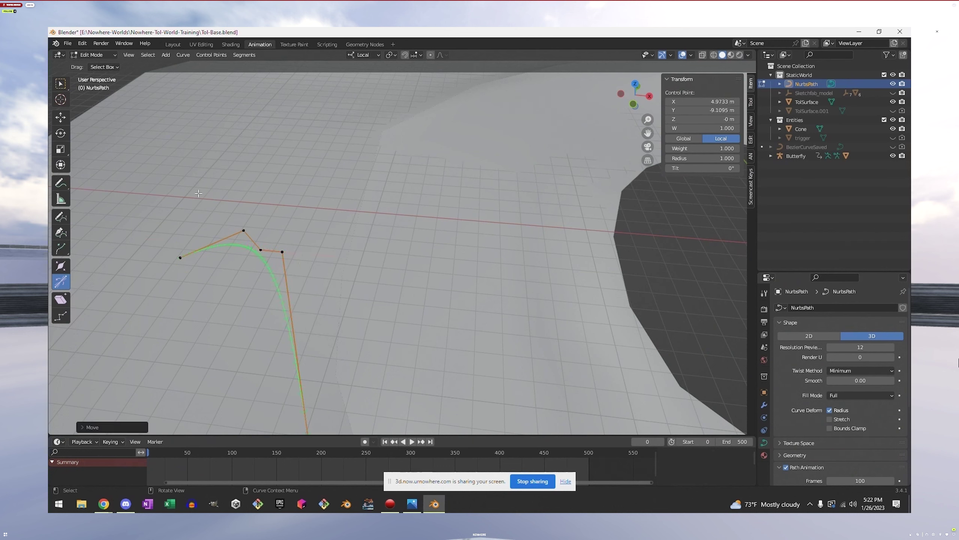
Move the path's opposite end control point horizontally to about X -0.40 m, Y 8.99 m, with Z locked
left_click(174, 257)
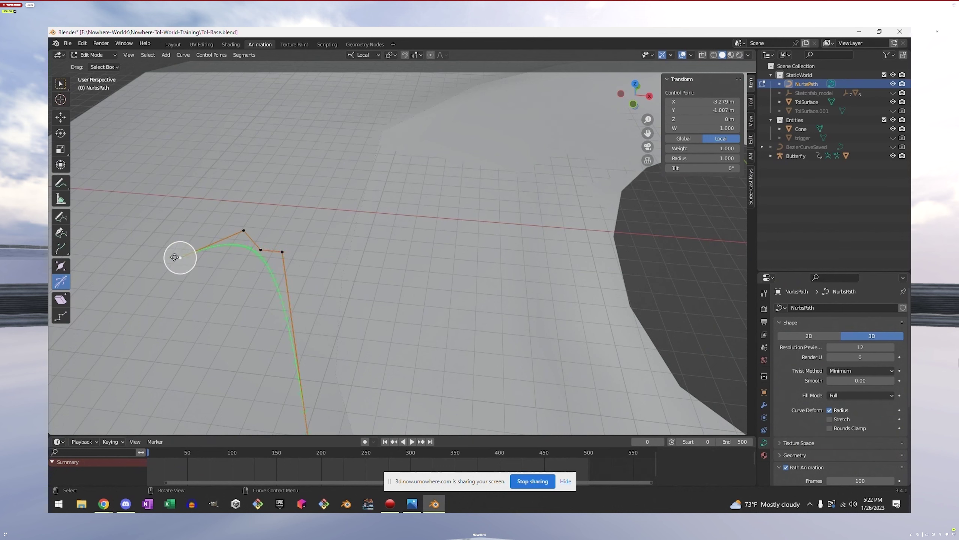
key("g")
key("shift+z")
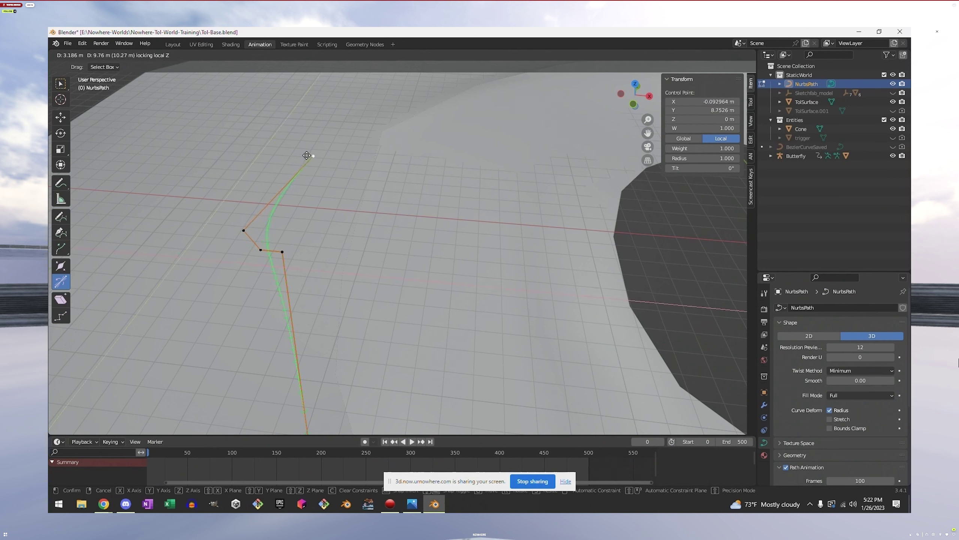
left_click(308, 153)
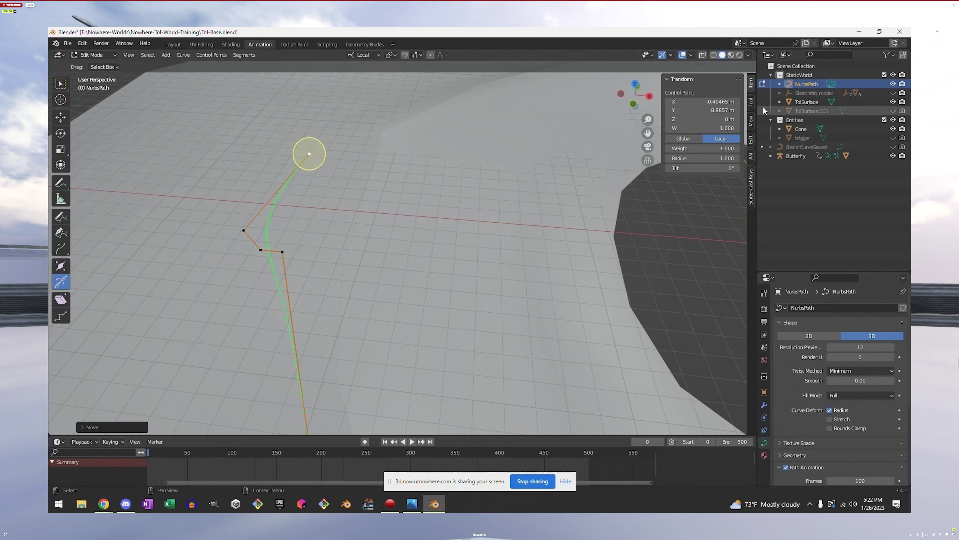
Open the Screencast Keys settings and turn on the on-screen key and mouse display
left_click(752, 188)
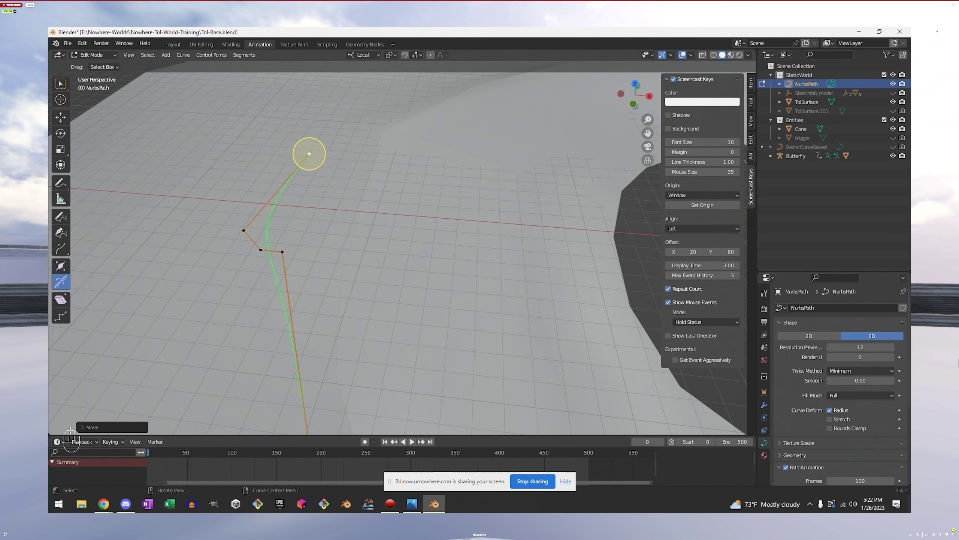
left_click(80, 442)
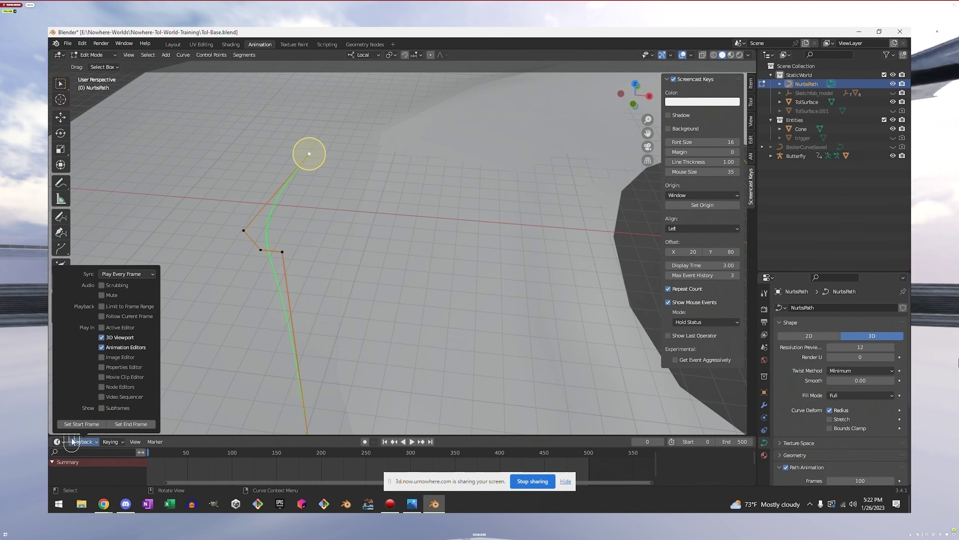
Extrude a new control point about 8 m outward from the end of the path nearest the front of the scene
scroll(288, 262, "down", 3)
scroll(287, 277, "up", 1)
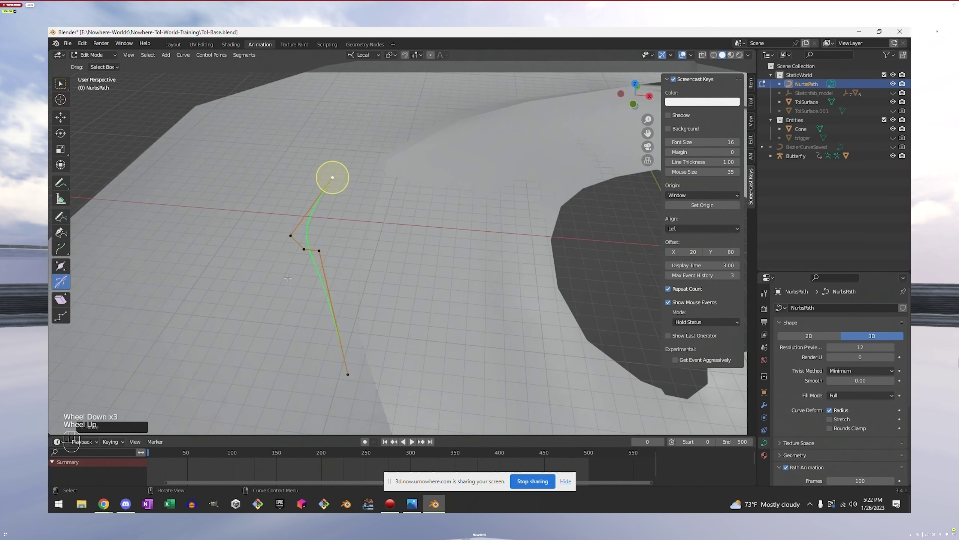
middle_click_drag(337, 350, 263, 289, "shift")
left_click(229, 275)
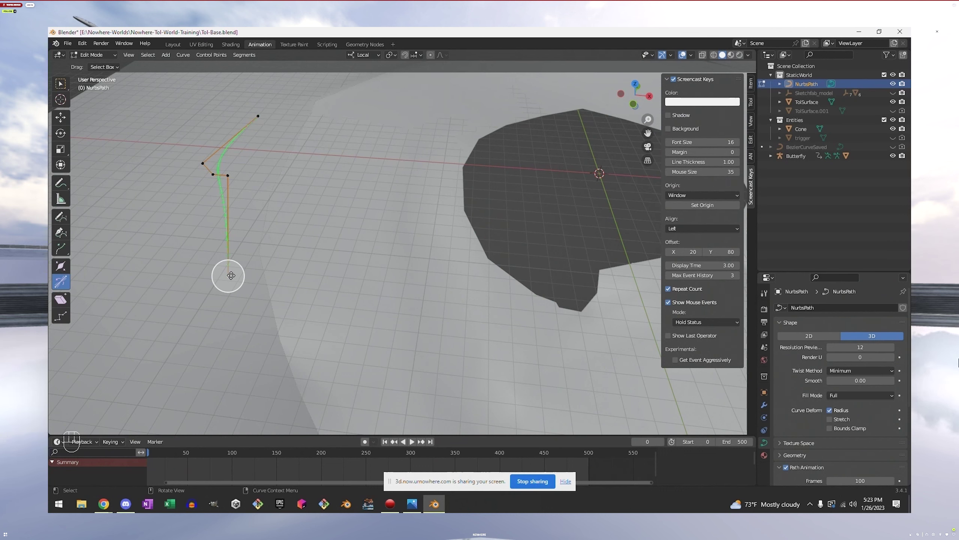
left_click(229, 276)
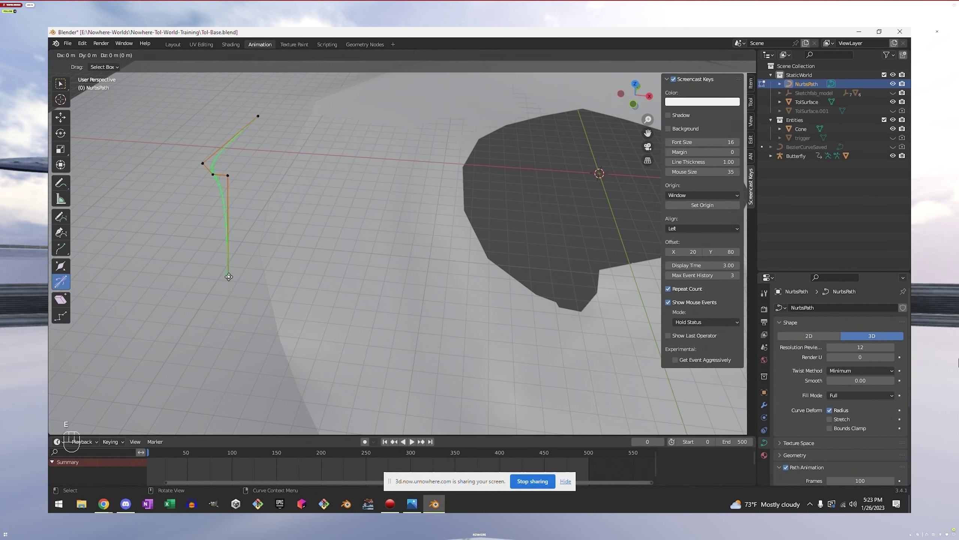
key("e")
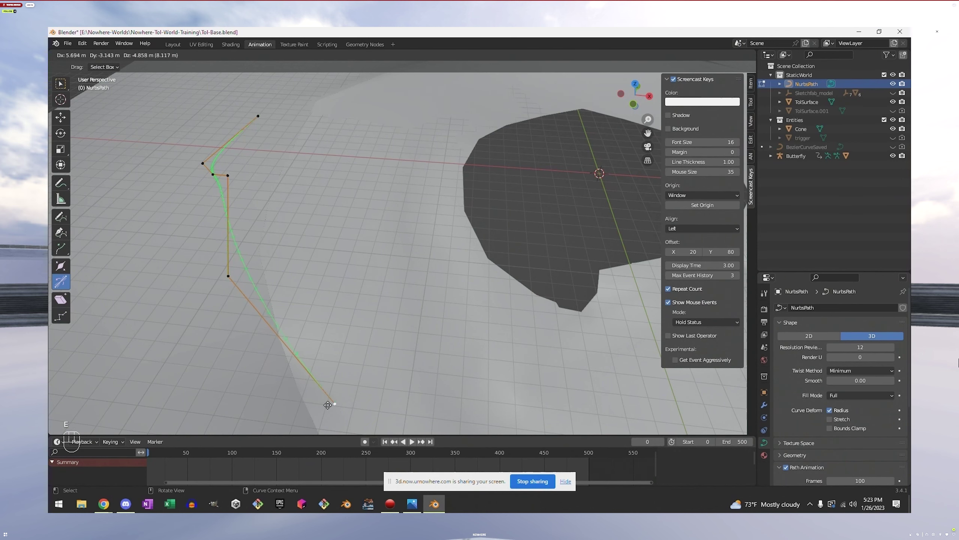
left_click(290, 404)
Unhide Sketchfab_model and set the viewport shading to Material Preview
middle_click_drag(289, 403, 356, 381)
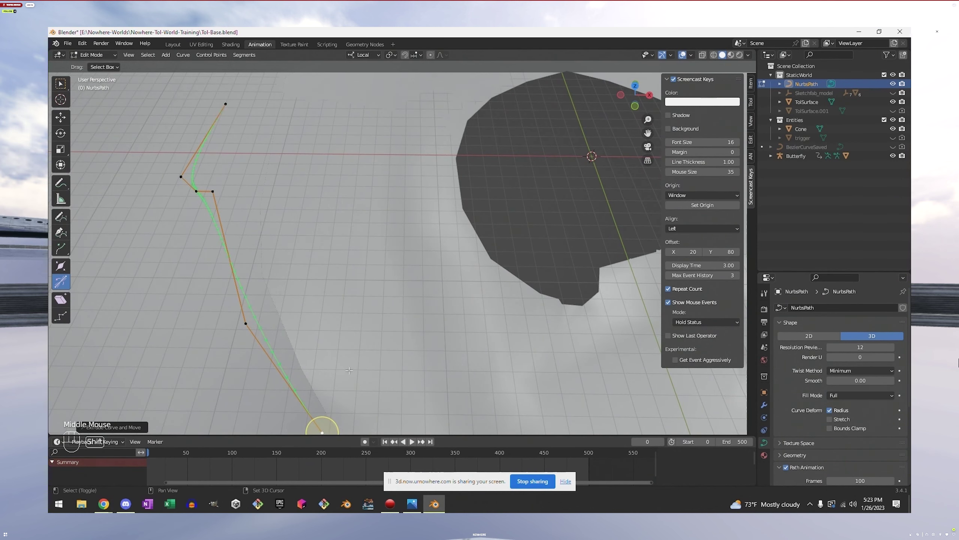
scroll(356, 381, "down", 1, "shift")
scroll(356, 380, "down", 2)
middle_click_drag(400, 329, 313, 255, "shift")
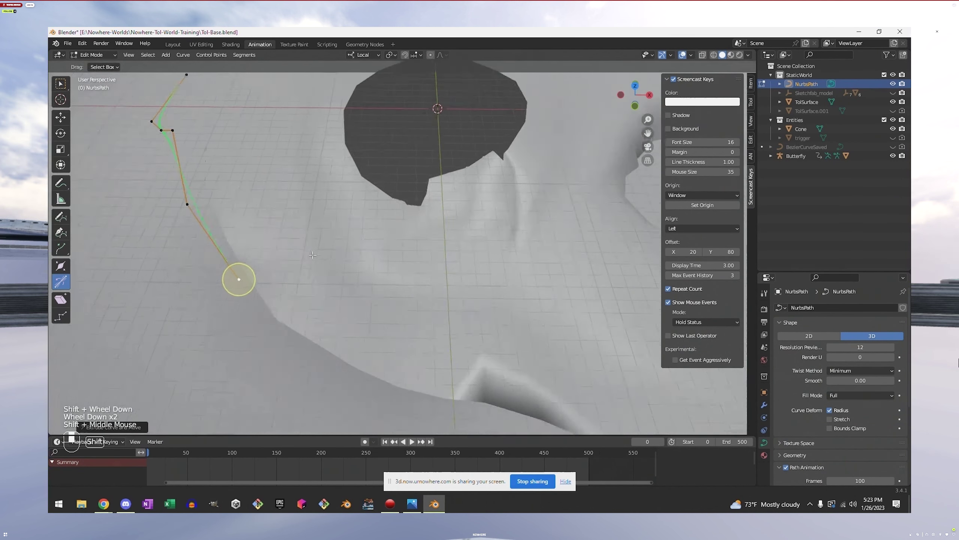
left_click(893, 93, "shift")
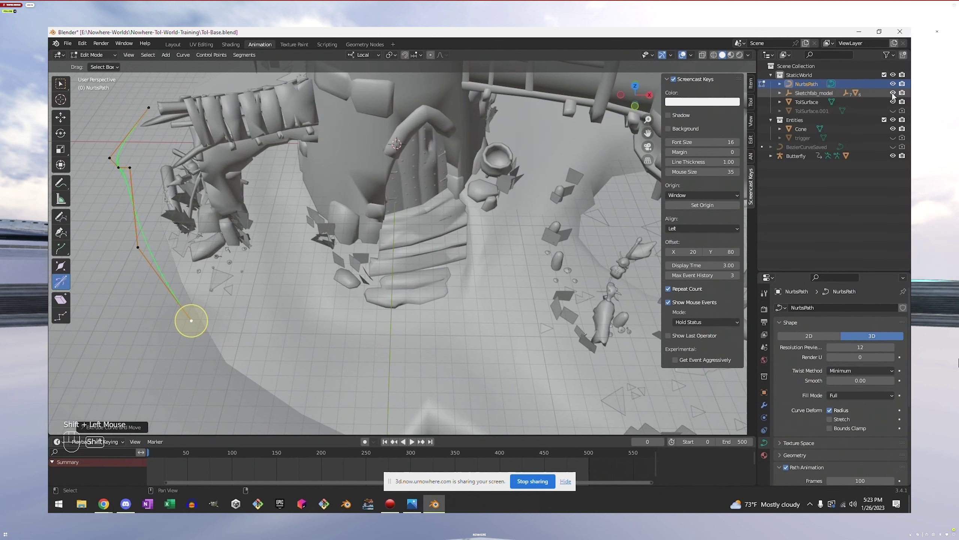
mouse_move(472, 225)
middle_mouse_down()
mouse_move(484, 226)
mouse_move(499, 196)
middle_mouse_up()
left_click(731, 55)
middle_click_drag(214, 370, 199, 349)
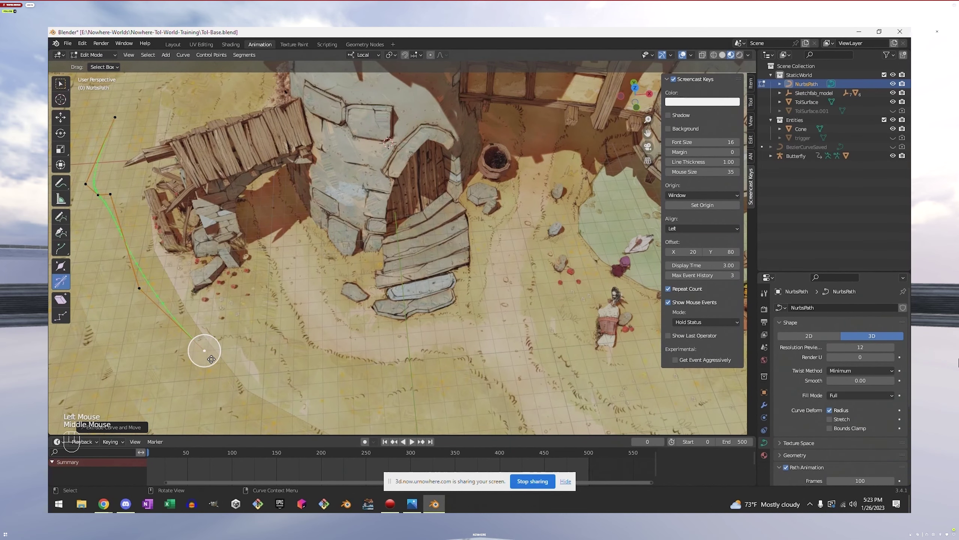
Extrude three more control points from the path's end, running past the tower's front steps and back toward the linking building
key("e")
left_click(459, 355)
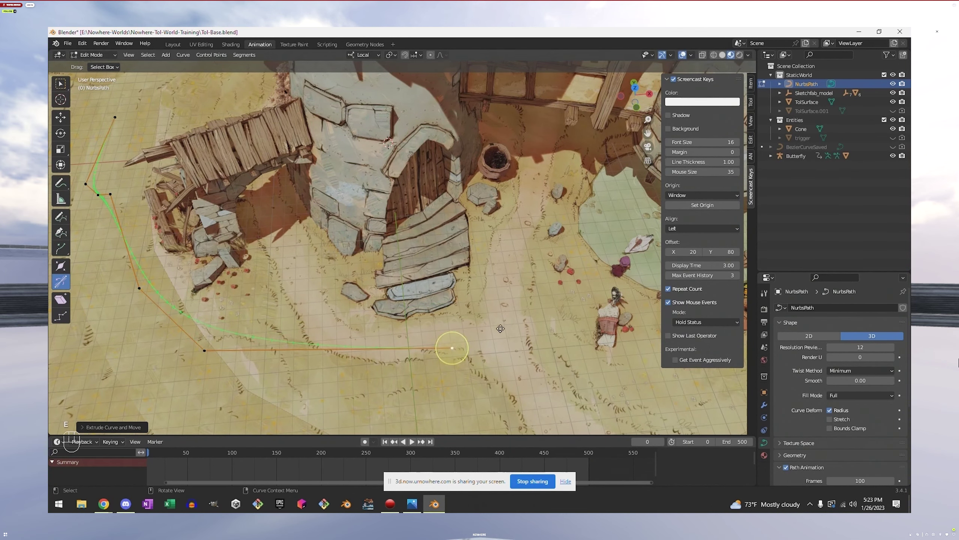
key("e")
left_click(557, 185)
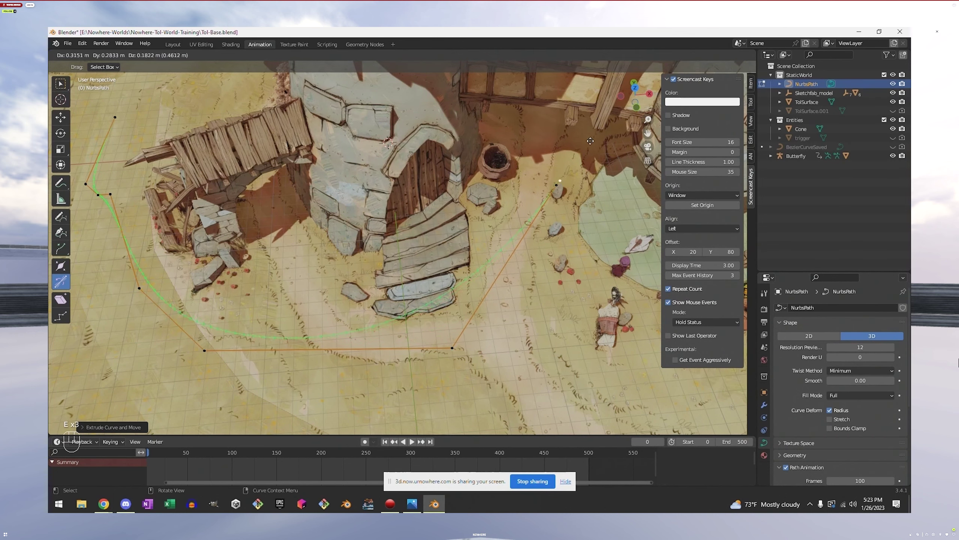
key("e")
left_click(615, 96)
Extrude another control point about 13 m from the path's end, out behind the house to the wooden fence
middle_click_drag(646, 159, 291, 188)
scroll(291, 189, "down", 1)
middle_click_drag(323, 288, 206, 307)
key("e")
left_click(170, 359)
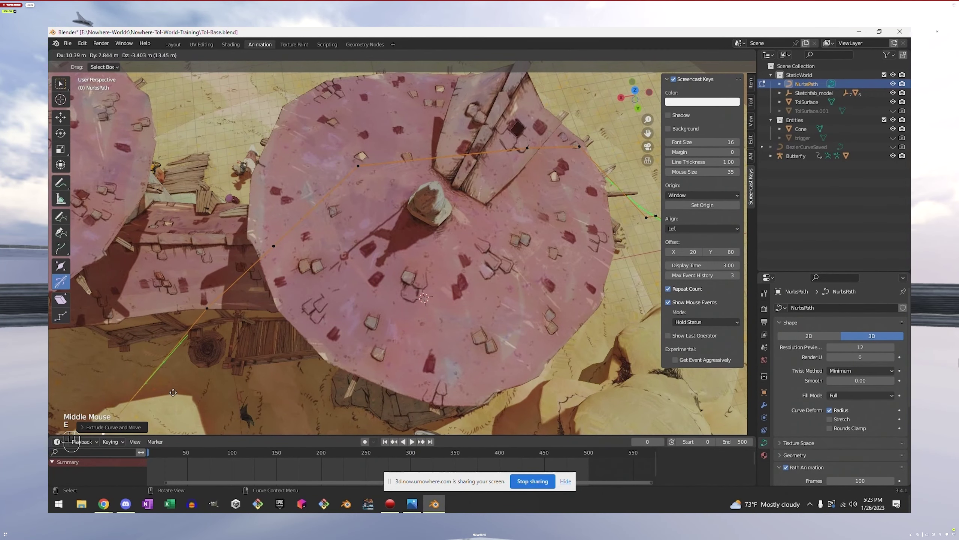
Extrude three more control points from the fence, curving the path around the outer side of the smaller tower
middle_click_drag(158, 341, 165, 308)
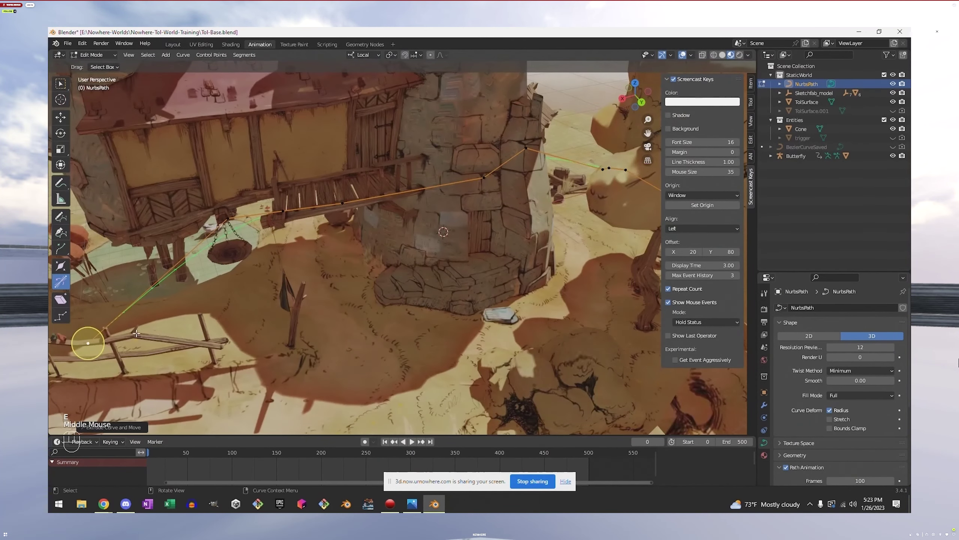
scroll(235, 333, "down", 1)
middle_click_drag(234, 332, 249, 270, "shift")
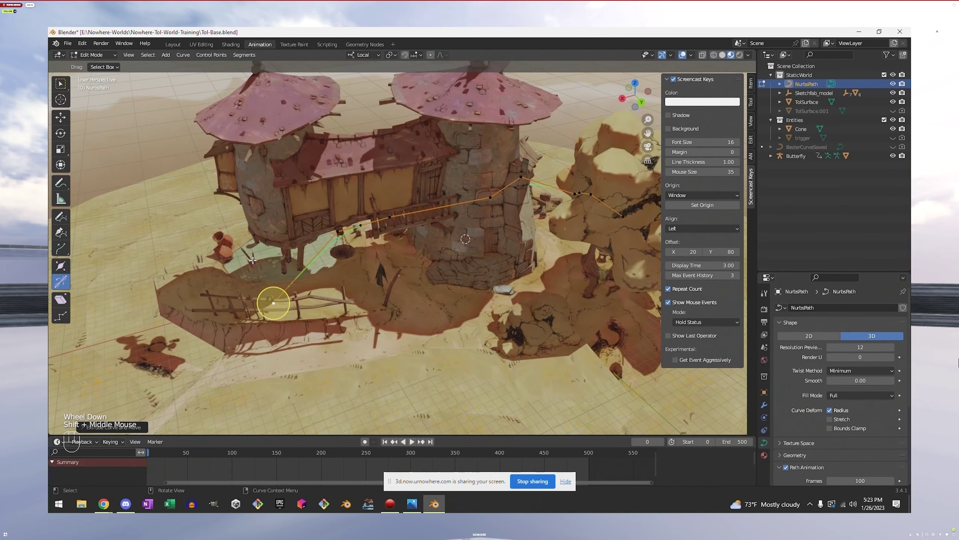
key("e")
left_click(144, 283)
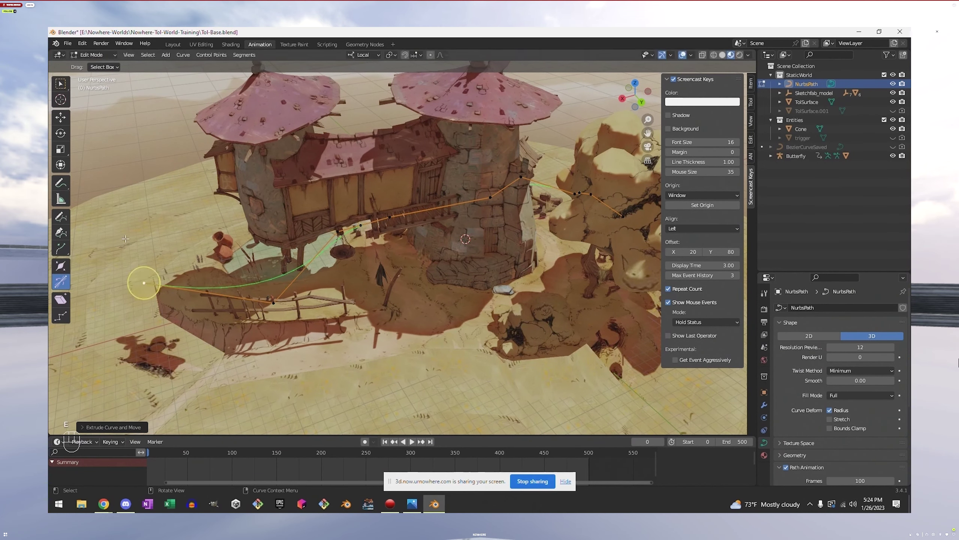
key("e")
left_click(178, 175)
key("e")
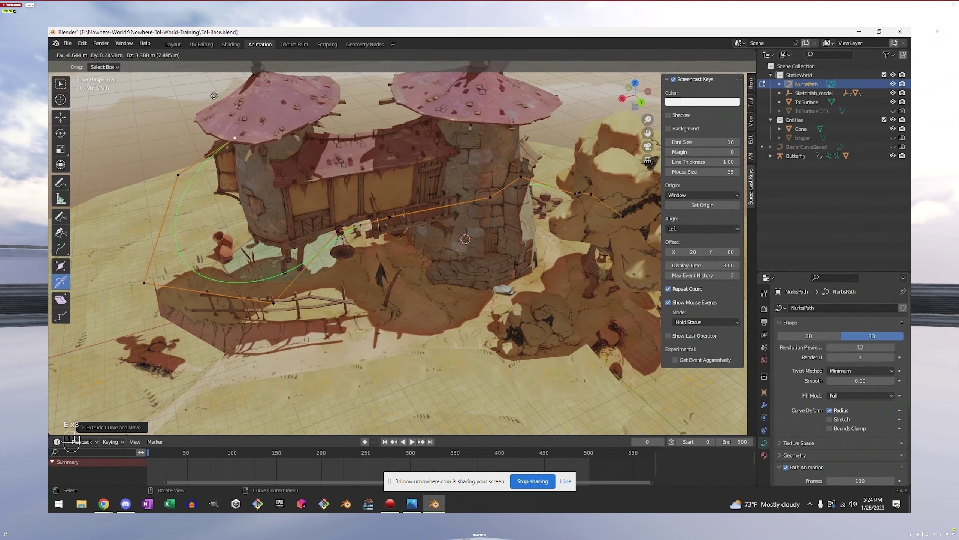
left_click(227, 141)
Move the last control point horizontally by about 6.10 m and -12.75 m, with local Z locked
middle_click_drag(227, 140, 341, 160)
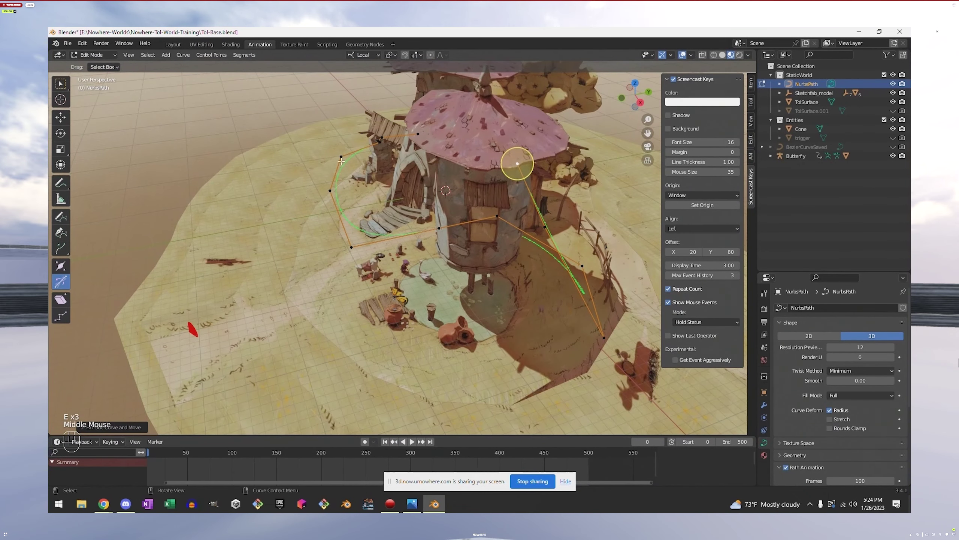
key("g")
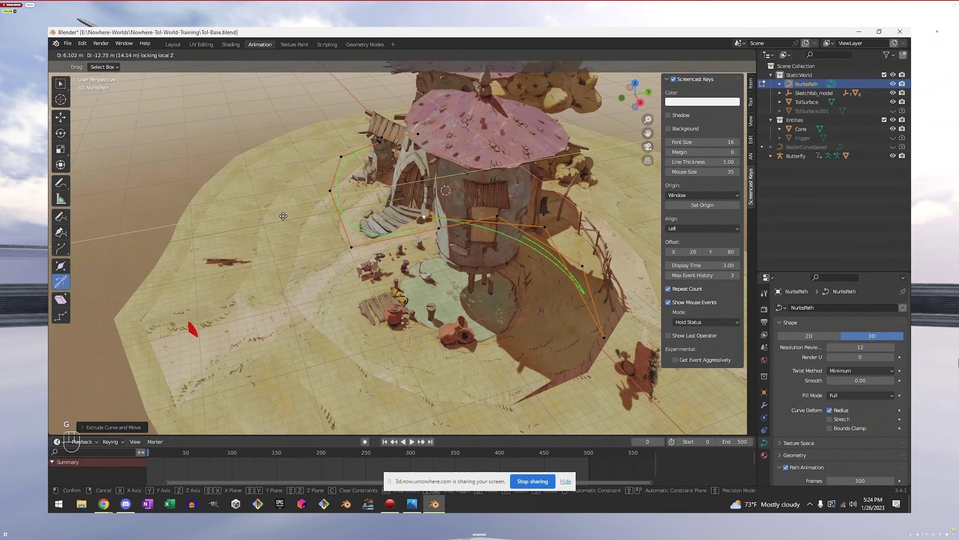
left_click(284, 214)
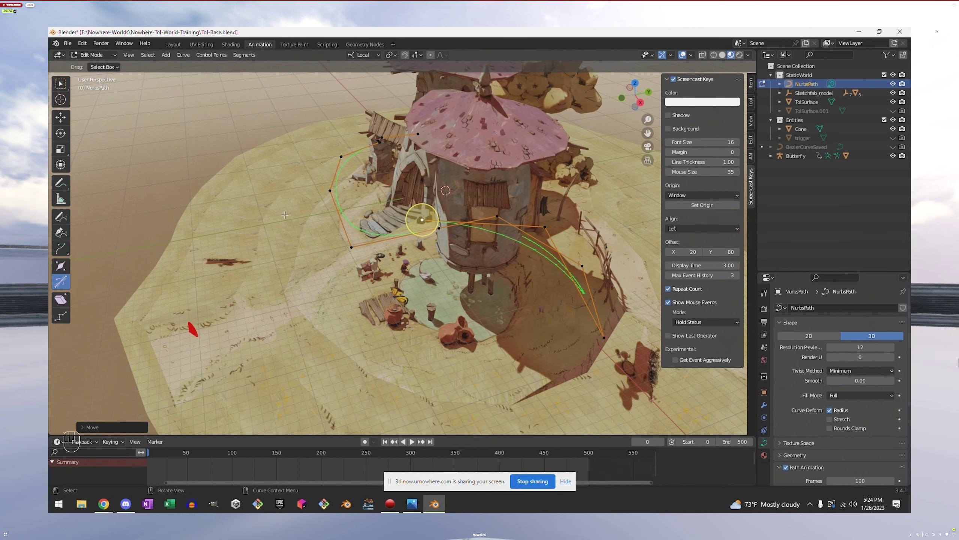
Extrude further control points from the path's end, passing in front of the smaller tower and back toward the linking building
middle_click_drag(291, 216, 377, 278)
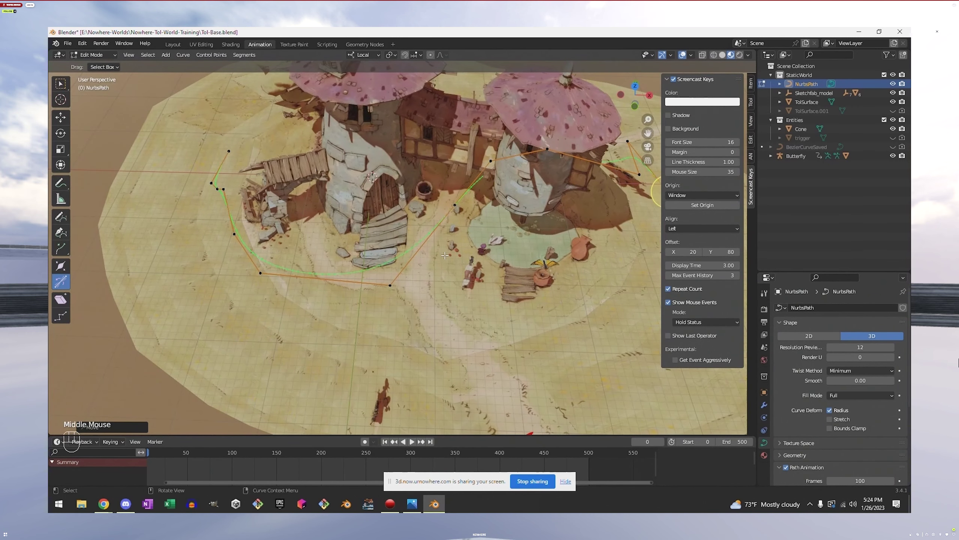
key("e")
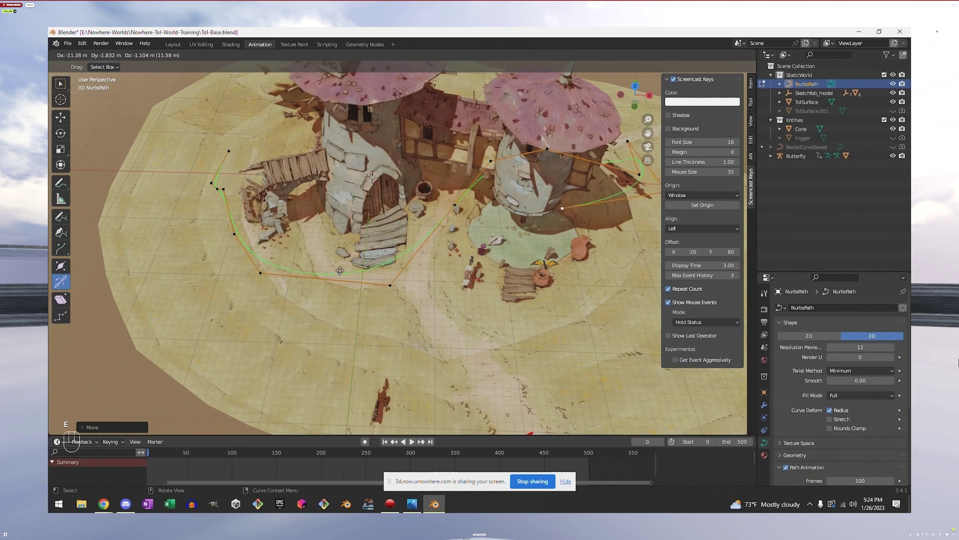
left_click(563, 207)
key("e")
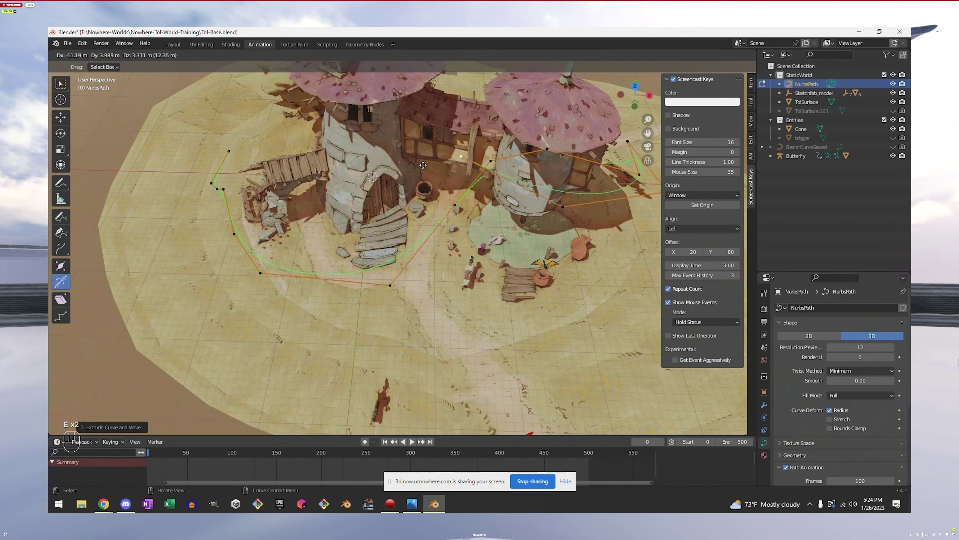
left_click(461, 153)
key("e")
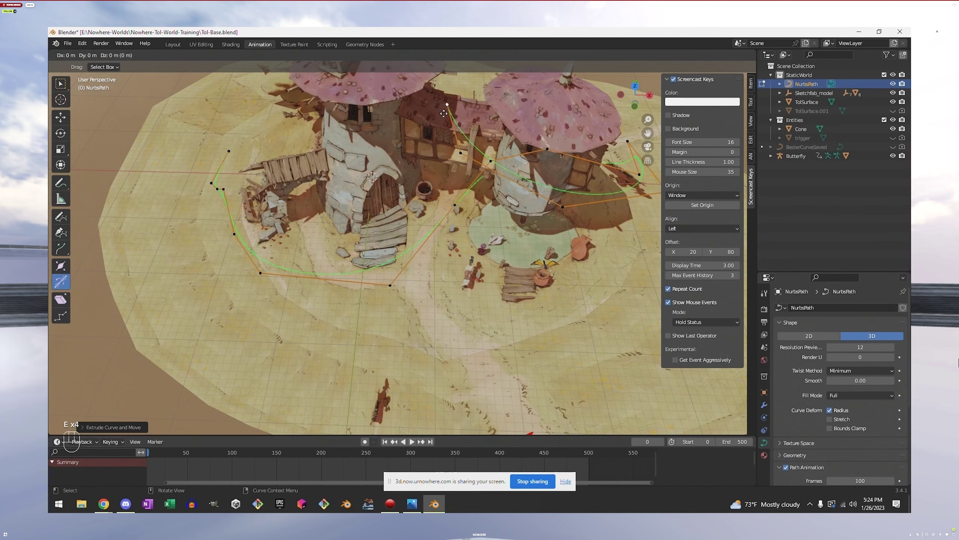
left_click(427, 116)
Extrude two more control points that carry the path over the linking building and down behind the house
middle_click_drag(443, 80, 377, 119)
key("e")
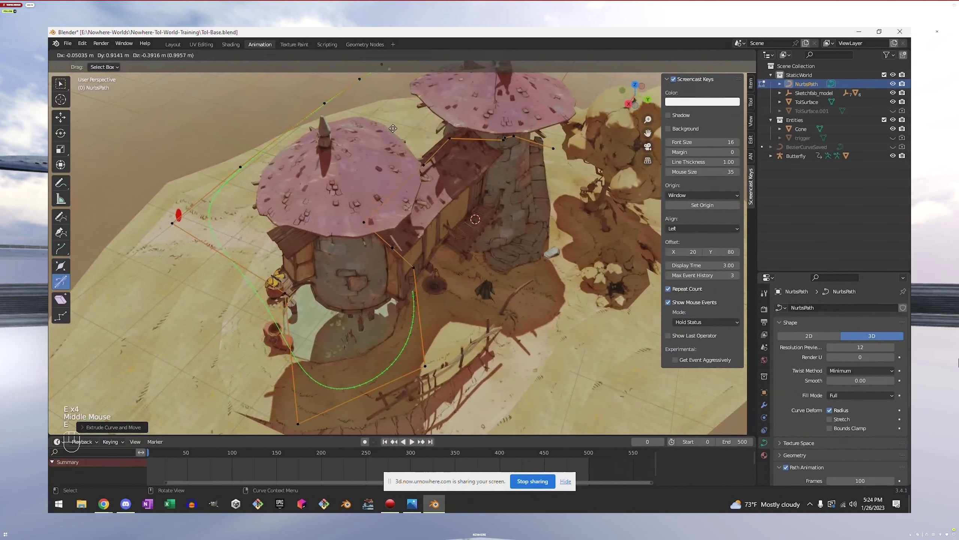
left_click(507, 226)
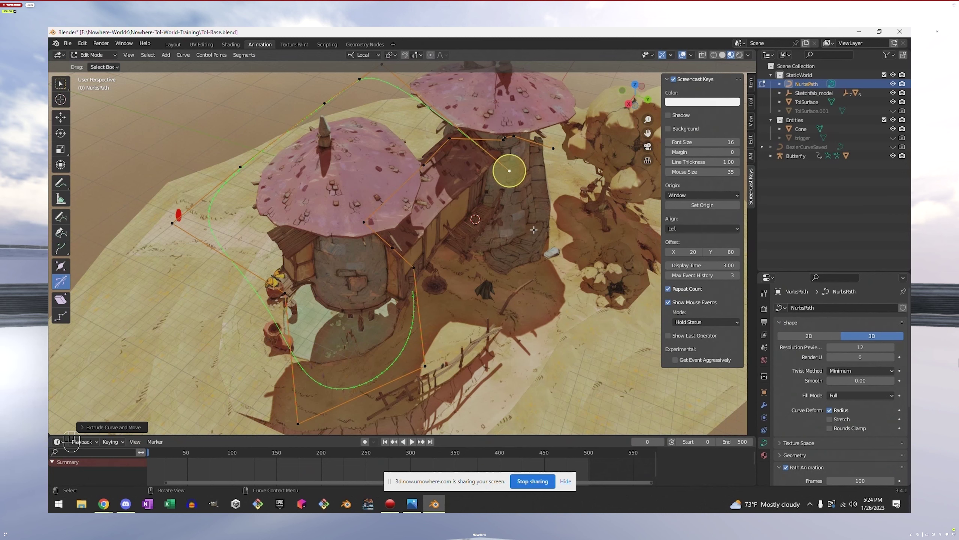
middle_click_drag(534, 229, 389, 213)
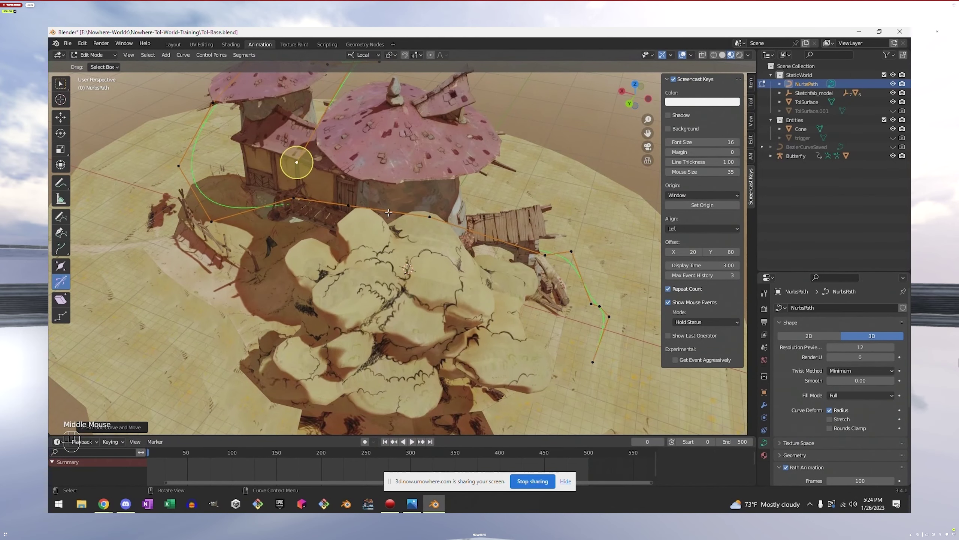
key("e")
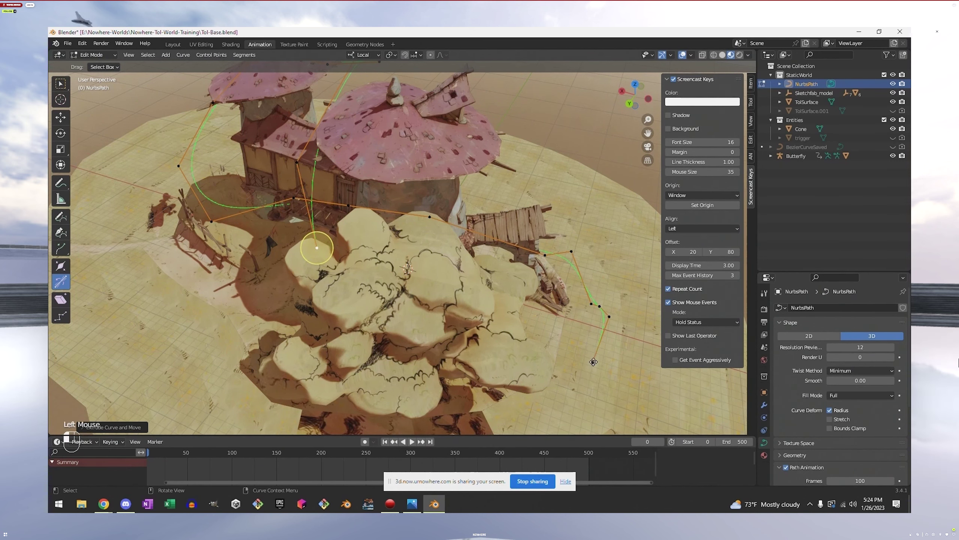
left_click(586, 363)
Extrude another control point behind the main tower, ending the path near the base of the large tree
middle_click_drag(591, 359, 381, 303)
left_click(394, 315)
key("e")
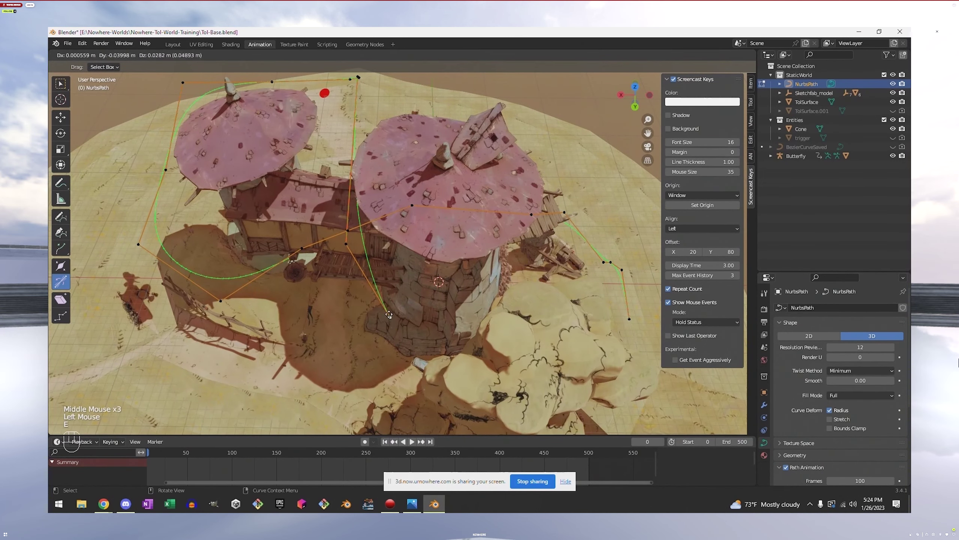
left_click(568, 406)
middle_click_drag(568, 406, 582, 331)
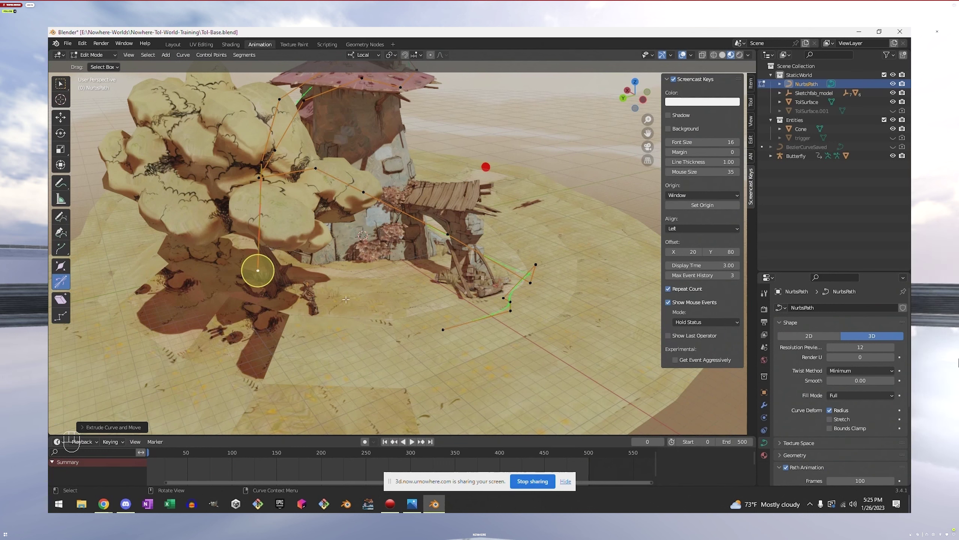
Close the path into a continuous loop with Toggle Cyclic
left_click(217, 56)
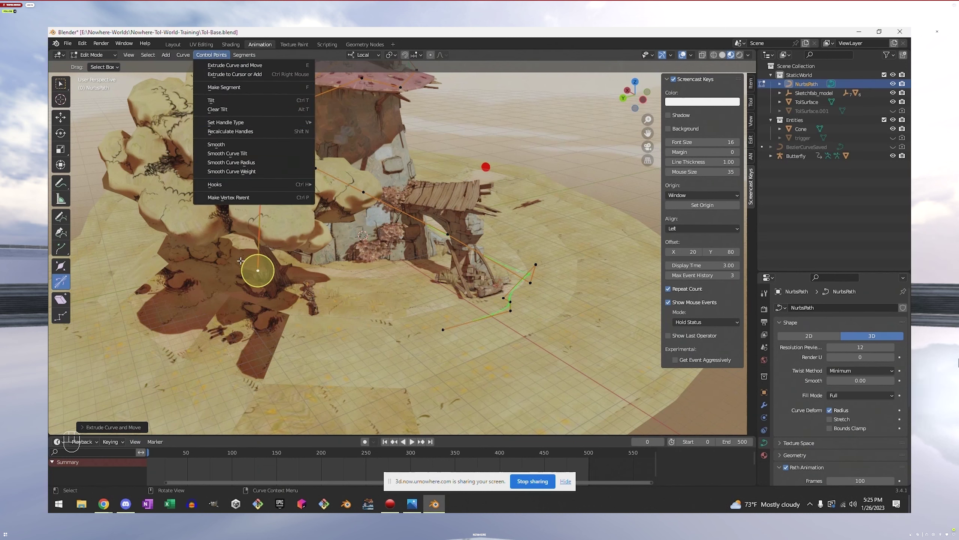
right_click(258, 272)
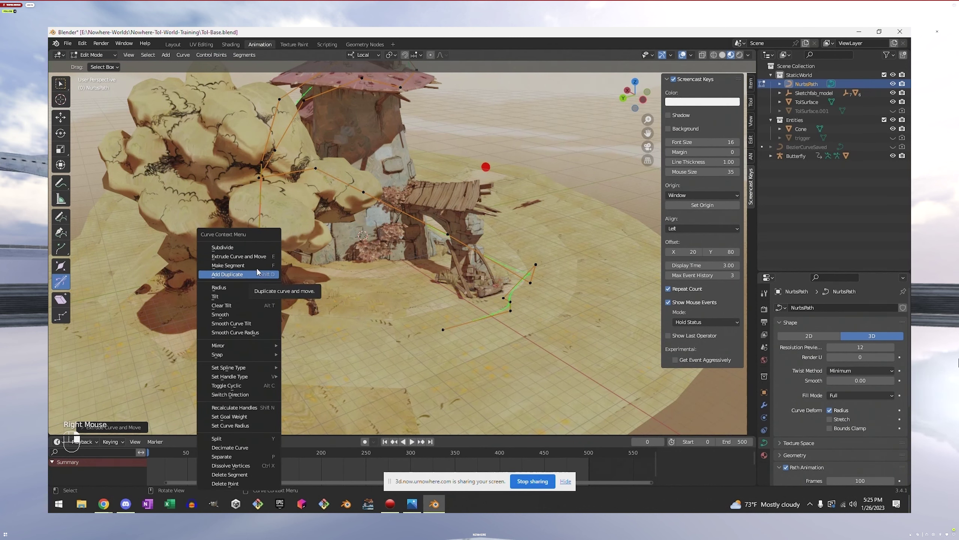
mouse_move(247, 379)
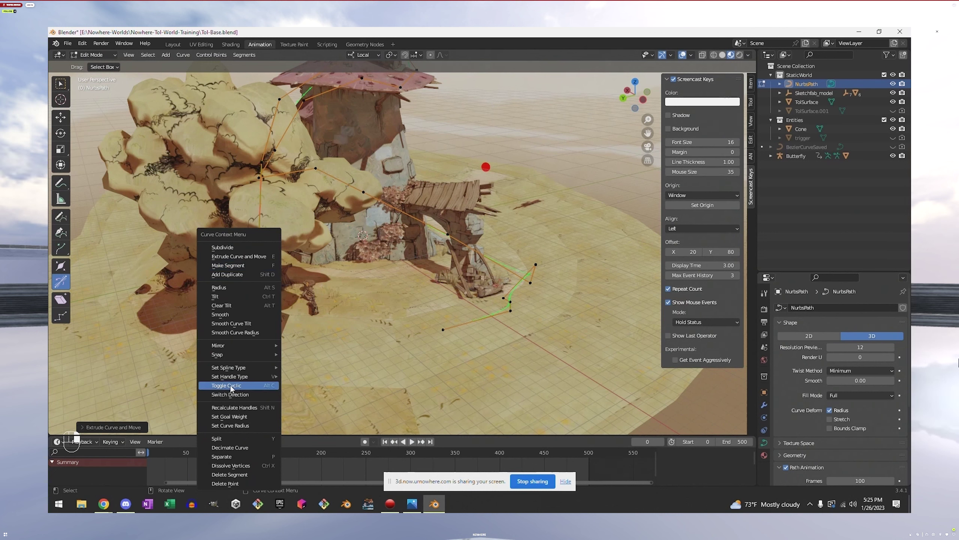
left_click(243, 385)
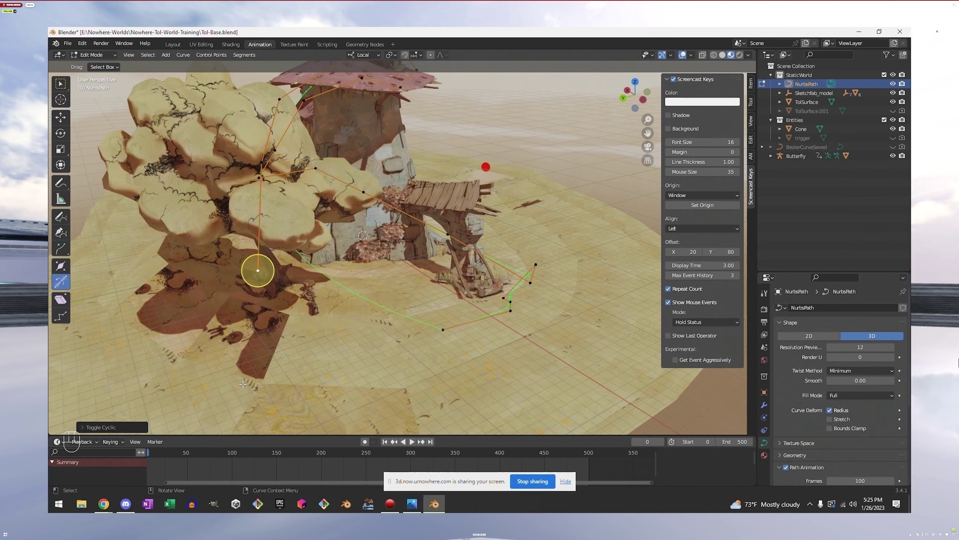
middle_click_drag(342, 368, 298, 316)
scroll(387, 304, "up", 2)
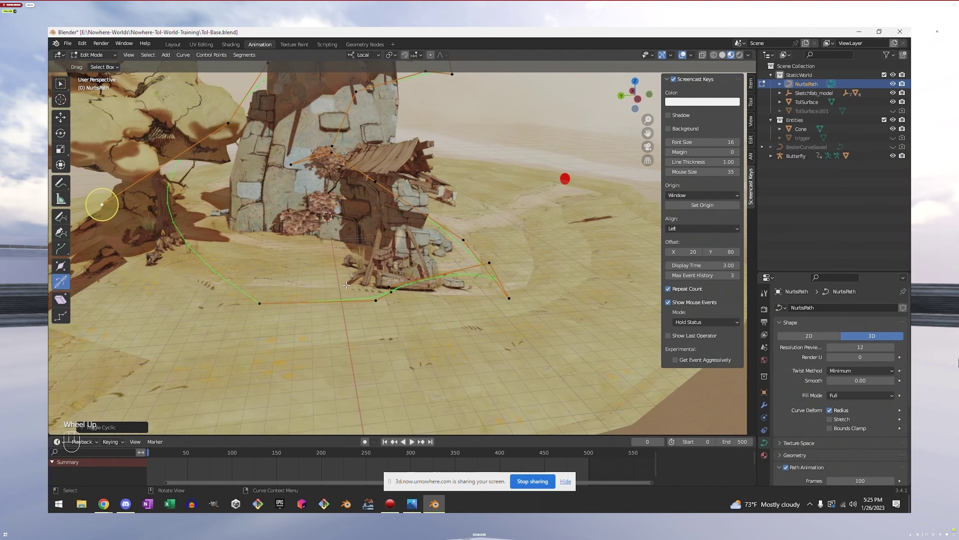
Inspect the closed NURBS path from several sides of the house and review the Toggle Cyclic command
middle_click_drag(347, 284, 205, 305)
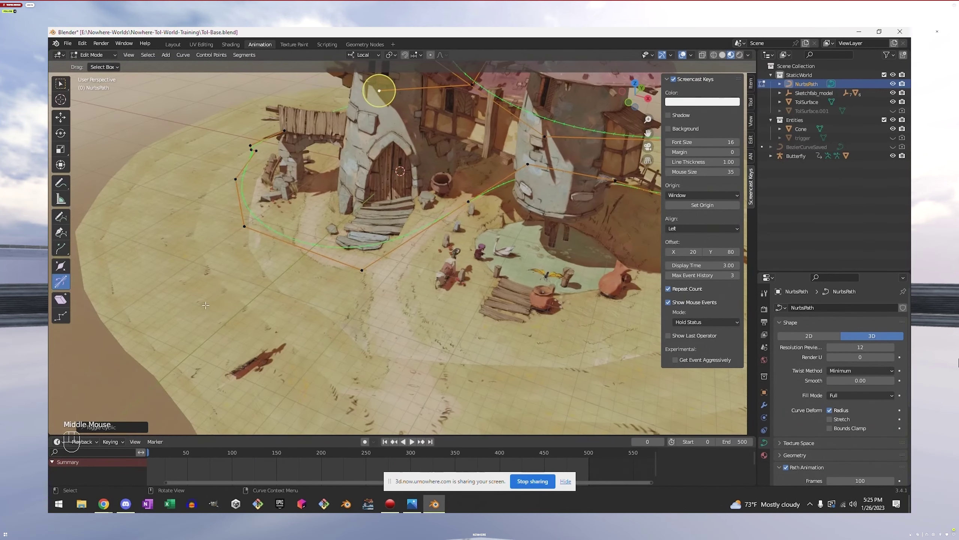
scroll(321, 270, "down", 1)
middle_click_drag(406, 263, 159, 205)
left_click(240, 56)
mouse_move(223, 56)
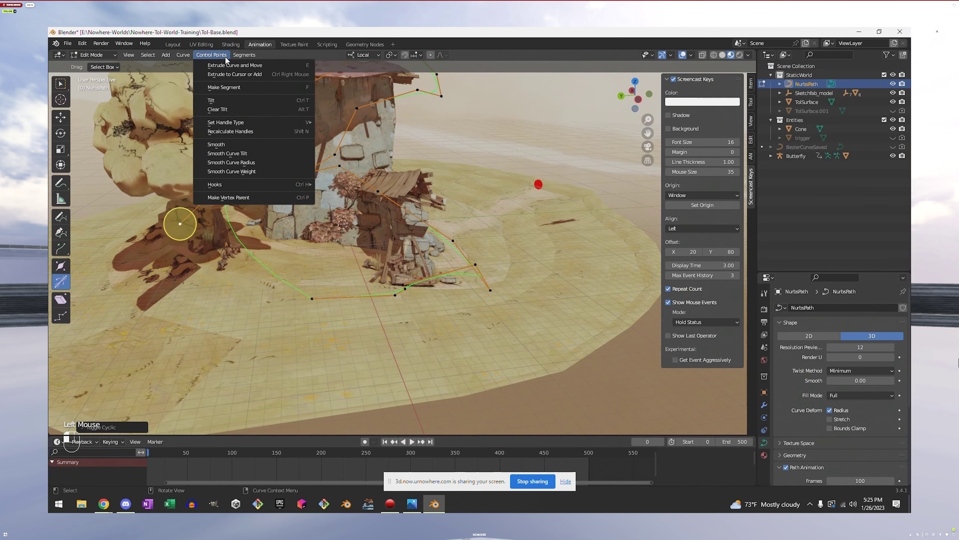
mouse_move(183, 54)
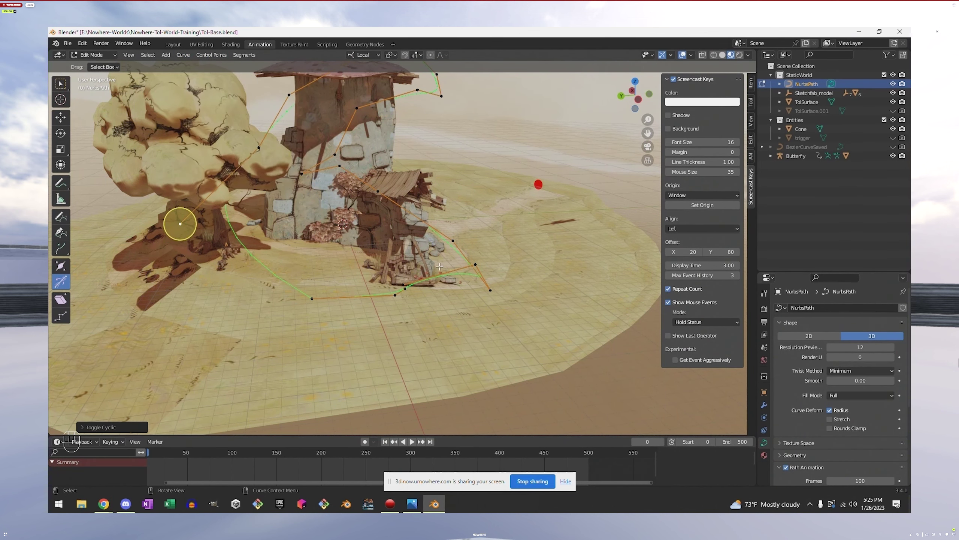
middle_click_drag(439, 266, 278, 311)
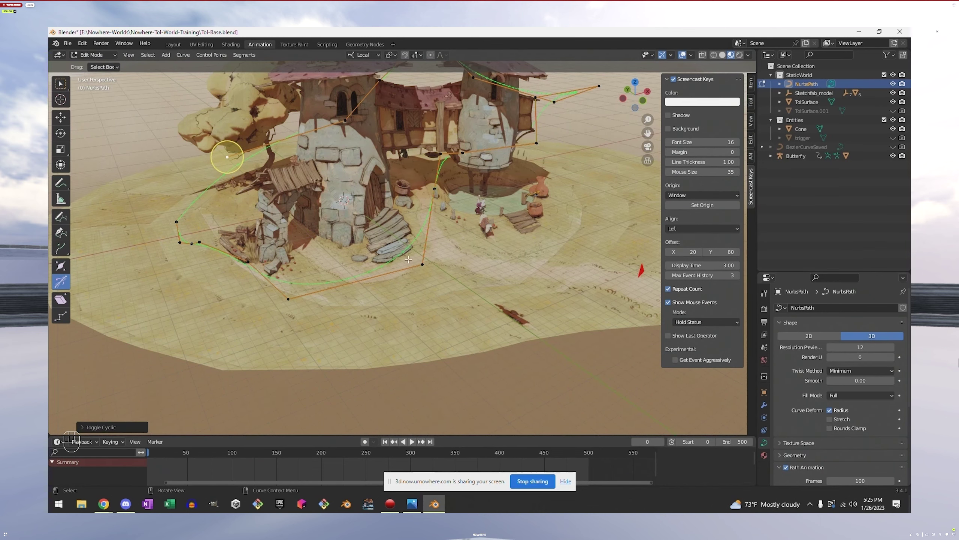
mouse_move(409, 259)
middle_mouse_down()
mouse_move(427, 269)
mouse_move(416, 267)
middle_mouse_up()
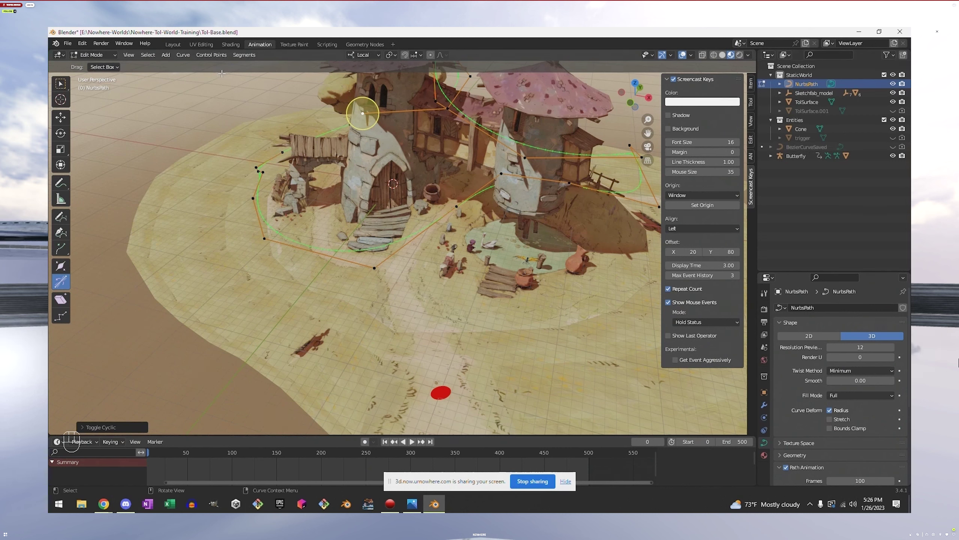
left_click(185, 59)
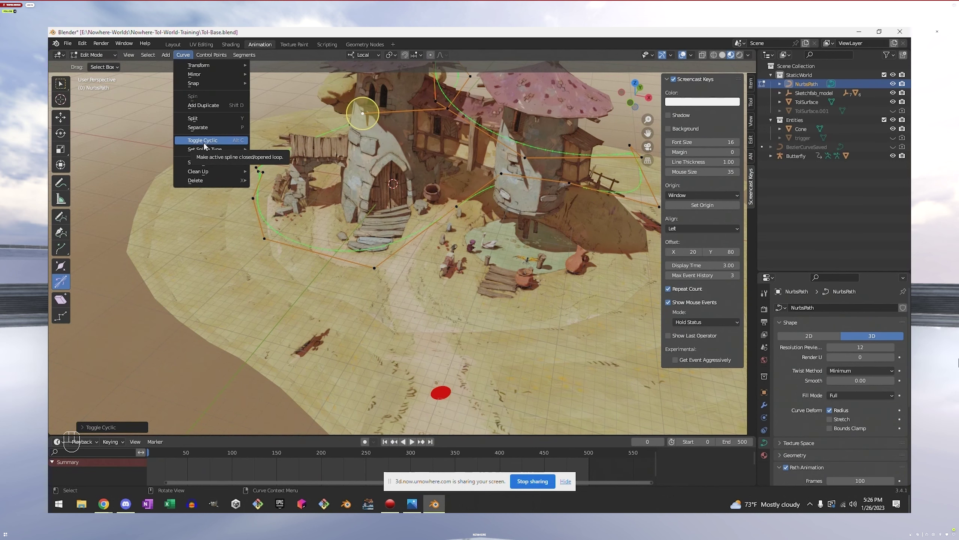
middle_click_drag(561, 226, 537, 233)
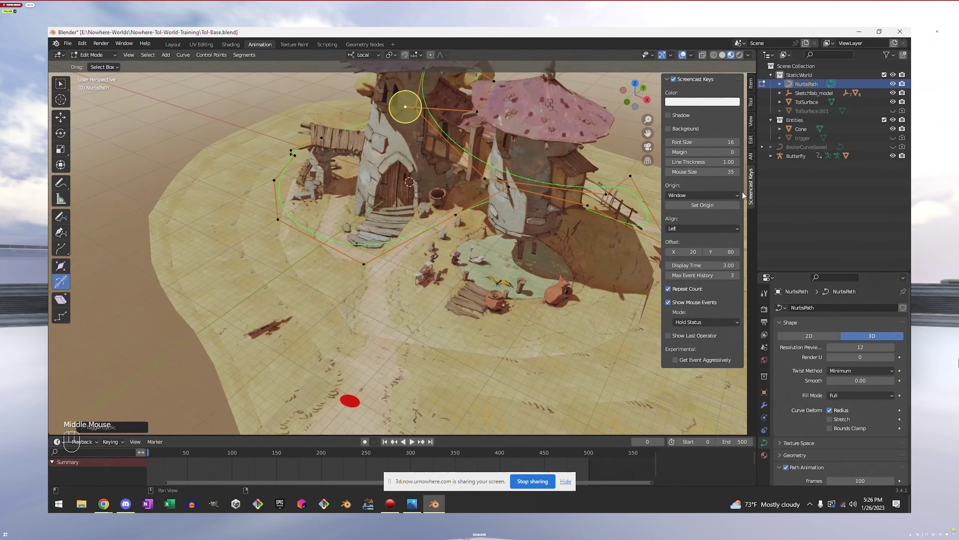
Return to Object Mode and delete the NurbsPath object from the StaticWorld collection
left_click(814, 150)
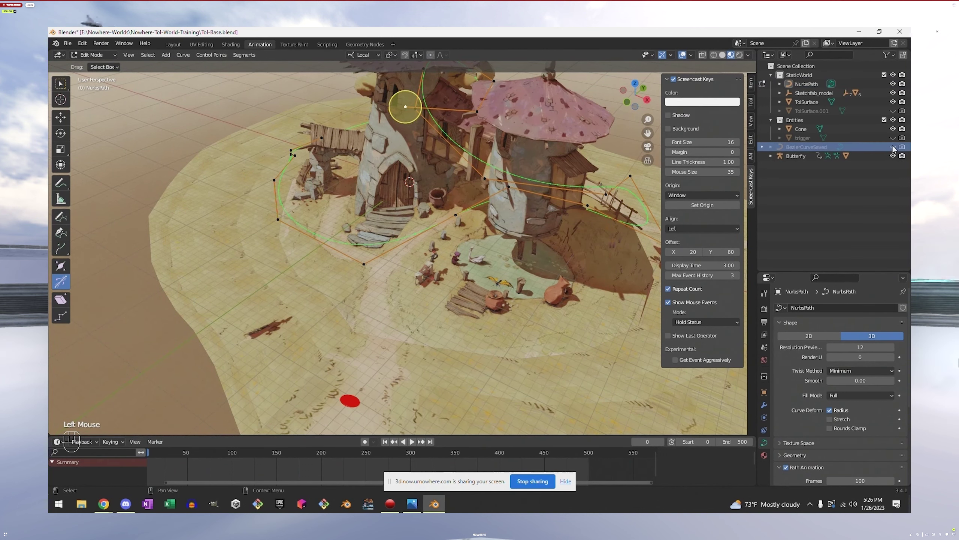
left_click(809, 84)
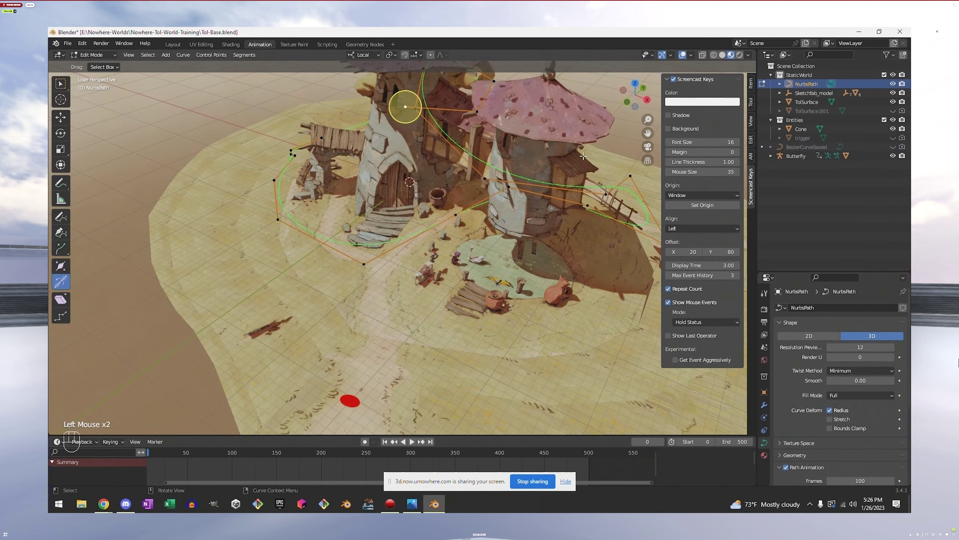
mouse_move(515, 166)
middle_mouse_down()
mouse_move(533, 152)
mouse_move(515, 161)
middle_mouse_up()
key("Delete")
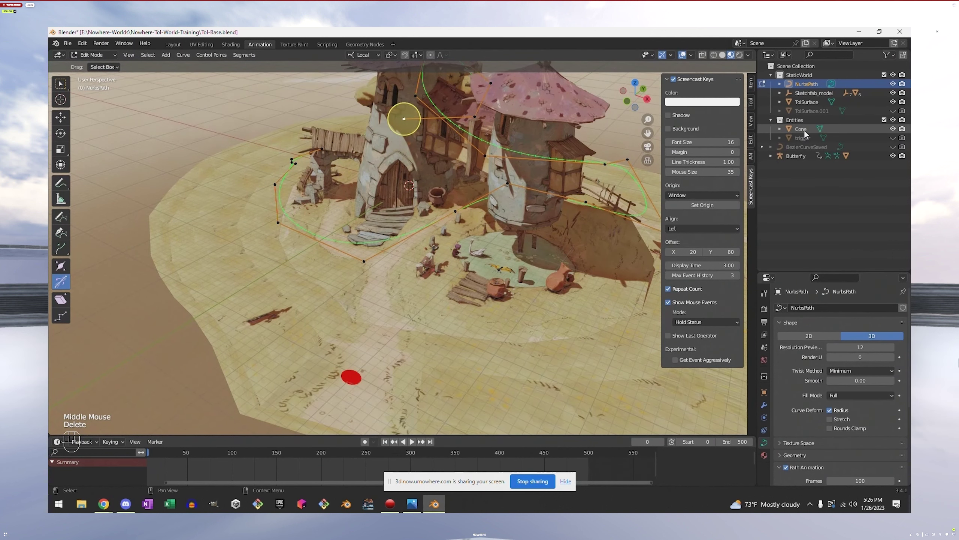
left_click(103, 67)
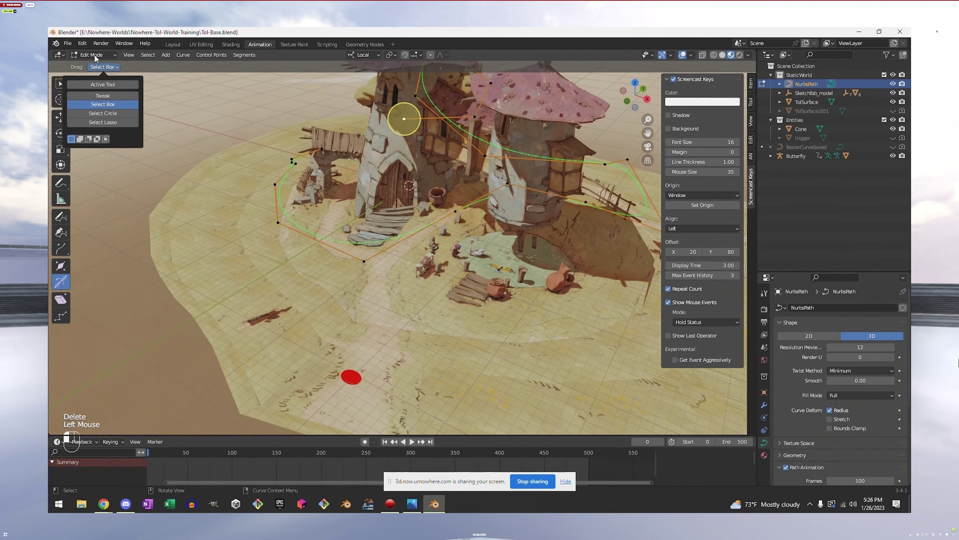
left_click(92, 56)
left_click(98, 65)
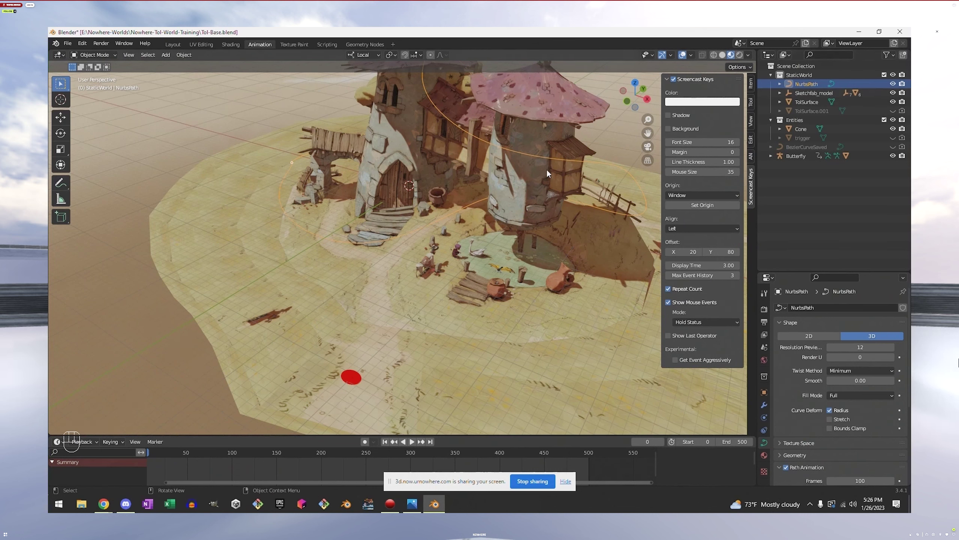
left_click(611, 165)
key("Delete")
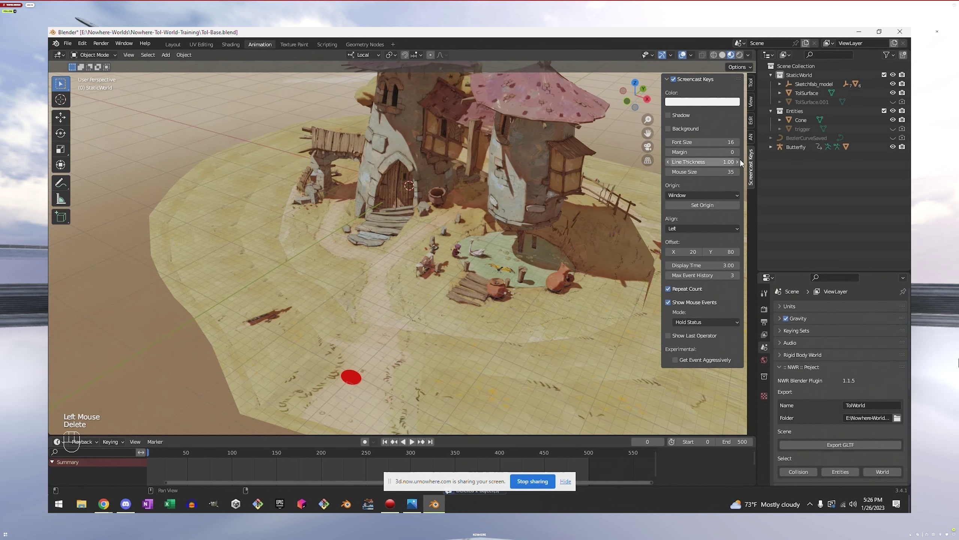
Unhide the BezierCurveSaved object and view its loop around the smaller tower
left_click(805, 138)
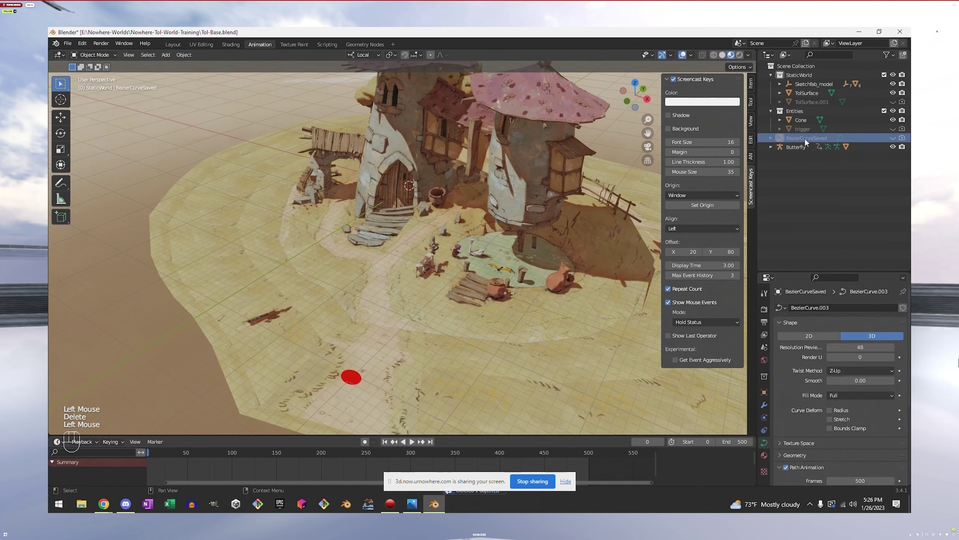
left_click(892, 138)
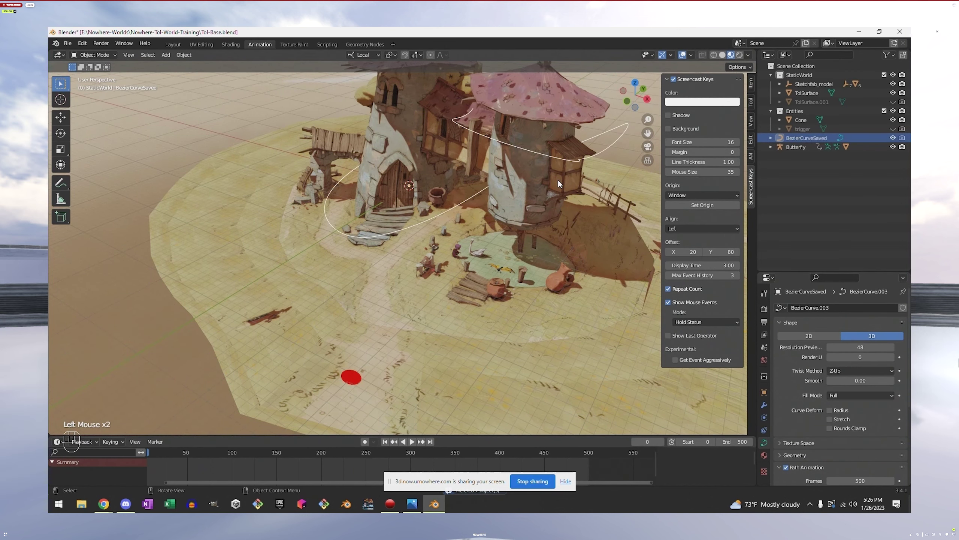
middle_click_drag(481, 225, 391, 288)
scroll(494, 184, "up", 2)
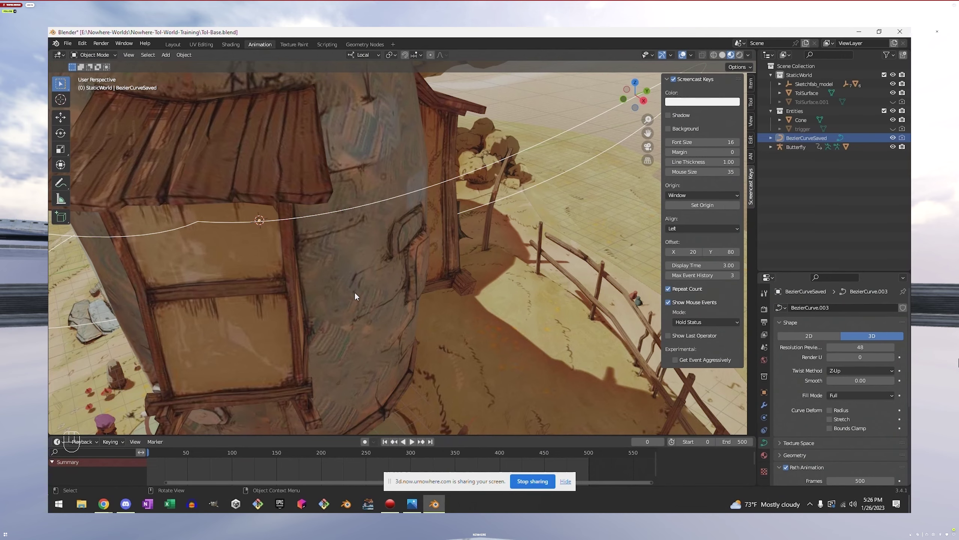
middle_click_drag(355, 290, 331, 258)
scroll(308, 248, "down", 1)
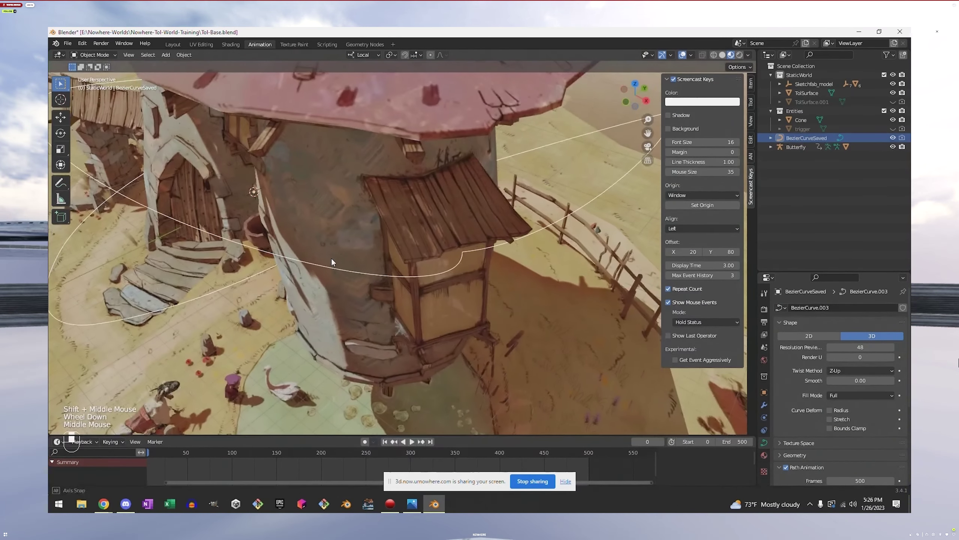
middle_click_drag(389, 261, 387, 258)
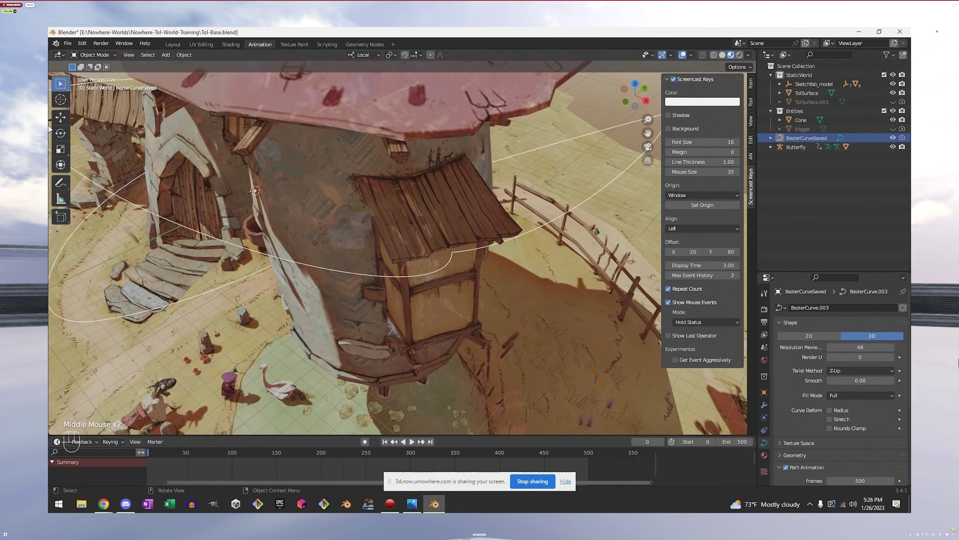
In Edit Mode, move the outer handle of BezierCurveSaved's control point at the smaller tower's window bay by about 0.46 m
left_click(93, 55)
left_click(95, 75)
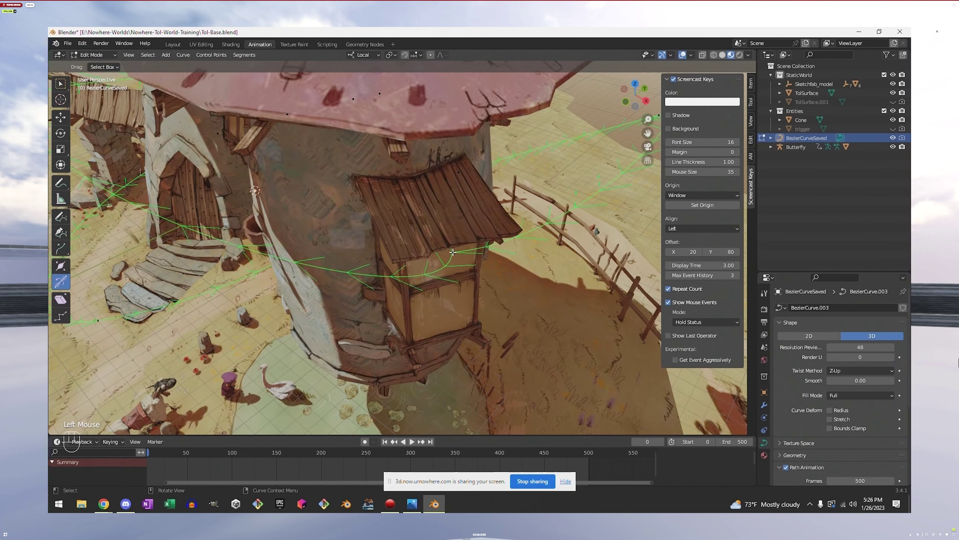
middle_click_drag(452, 254, 492, 288)
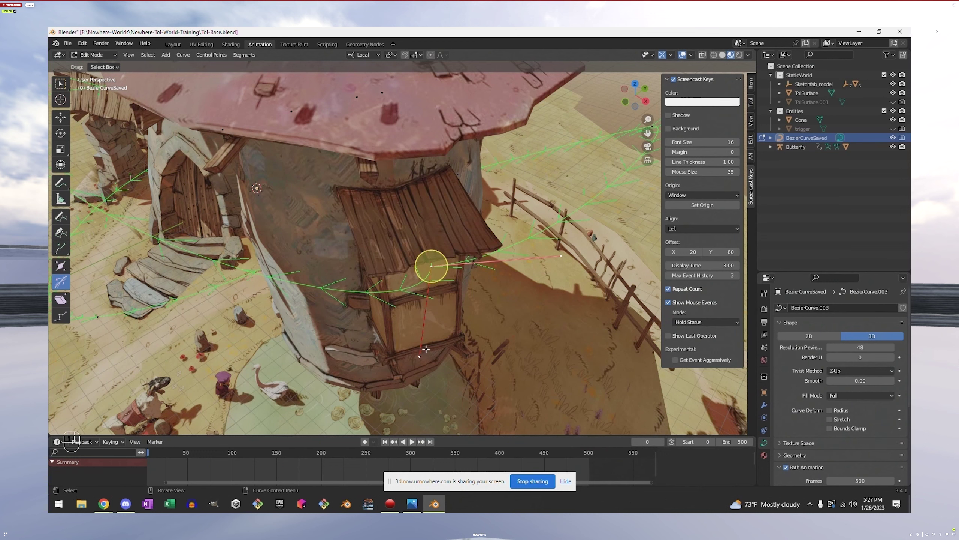
left_click(561, 257)
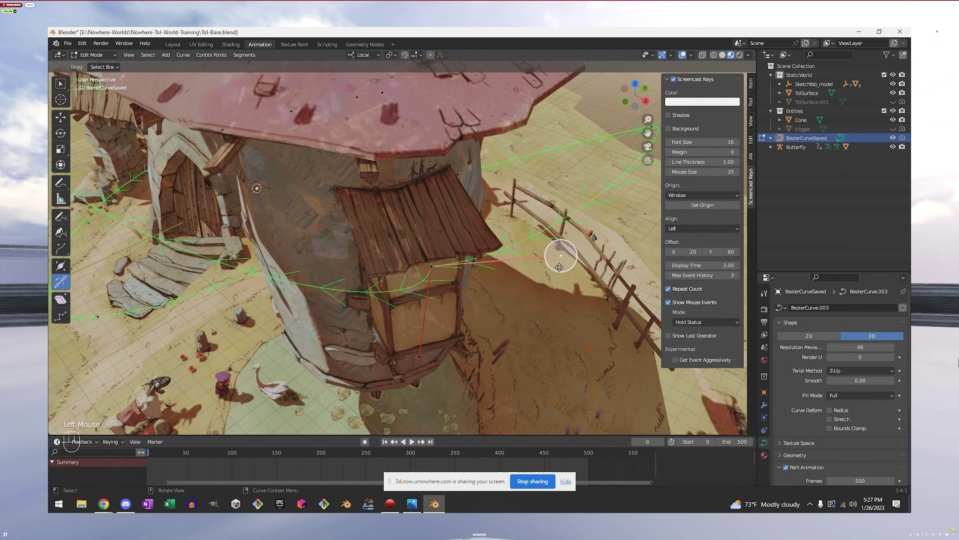
key("g")
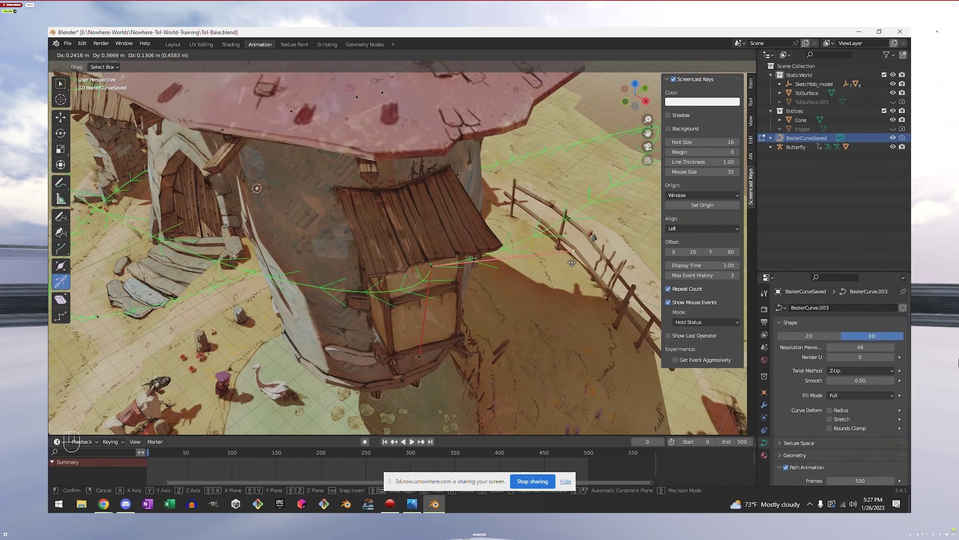
left_click(571, 264)
middle_click_drag(570, 264, 265, 304)
middle_click_drag(525, 295, 435, 311, "shift")
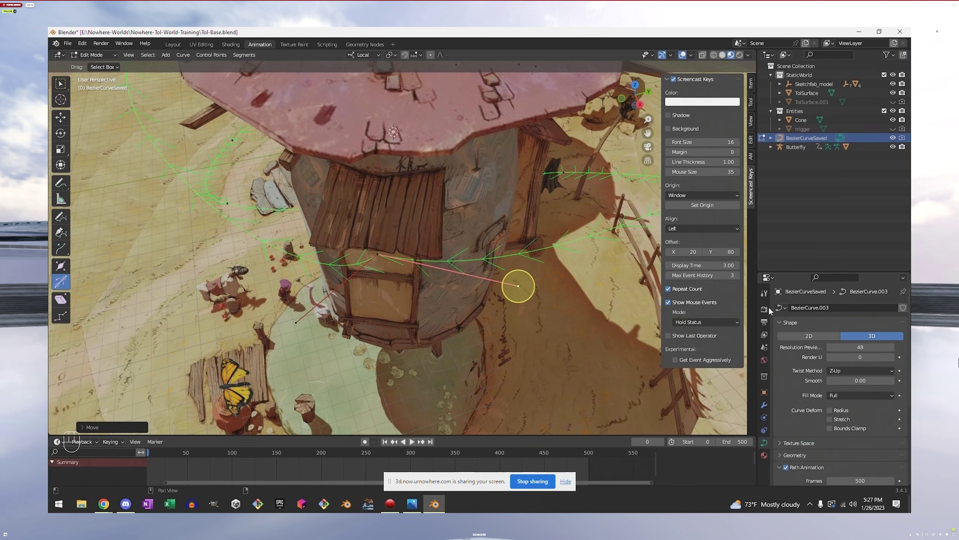
Look through the scene's NWR project settings, the saved curve's material properties and its curve data properties
left_click(765, 446)
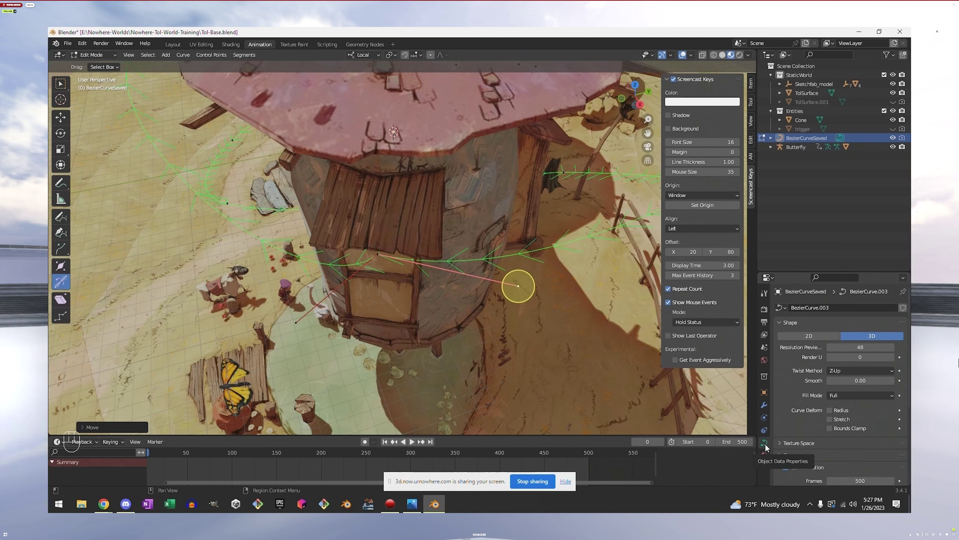
left_click(764, 348)
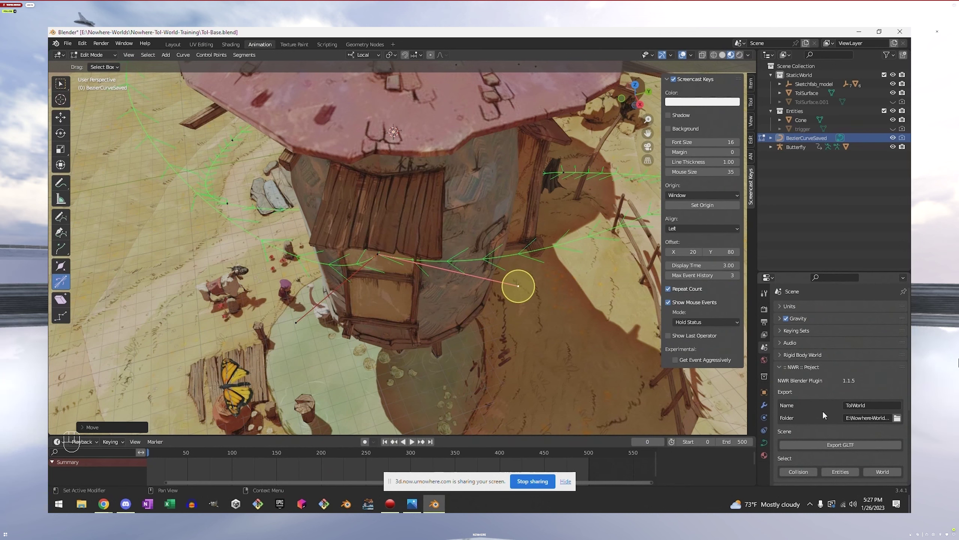
scroll(823, 411, "down", 3)
scroll(820, 408, "down", 2)
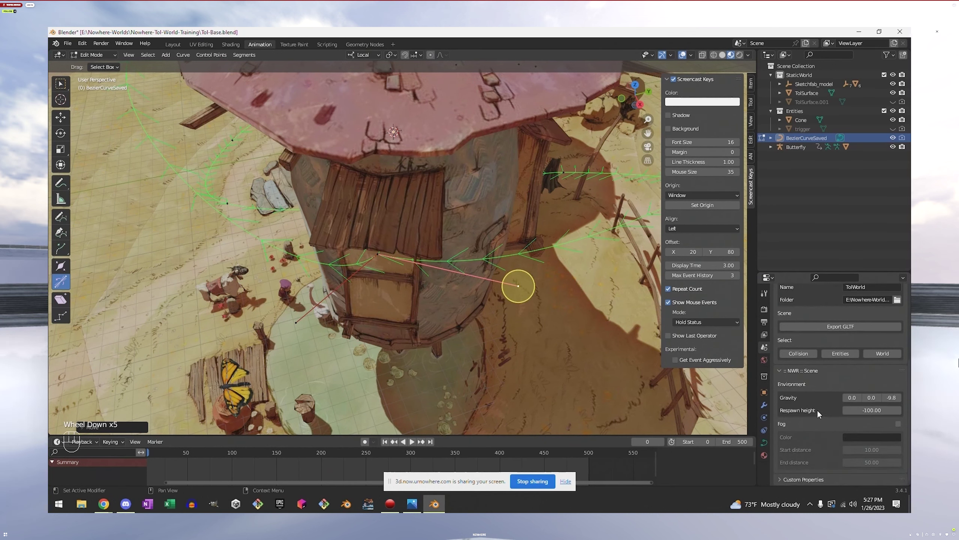
scroll(815, 404, "up", 2)
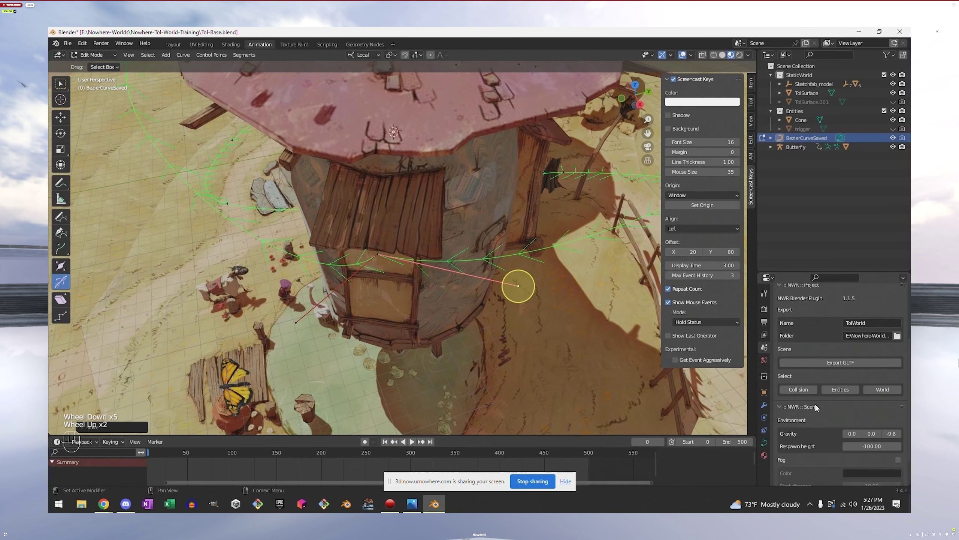
left_click(764, 456)
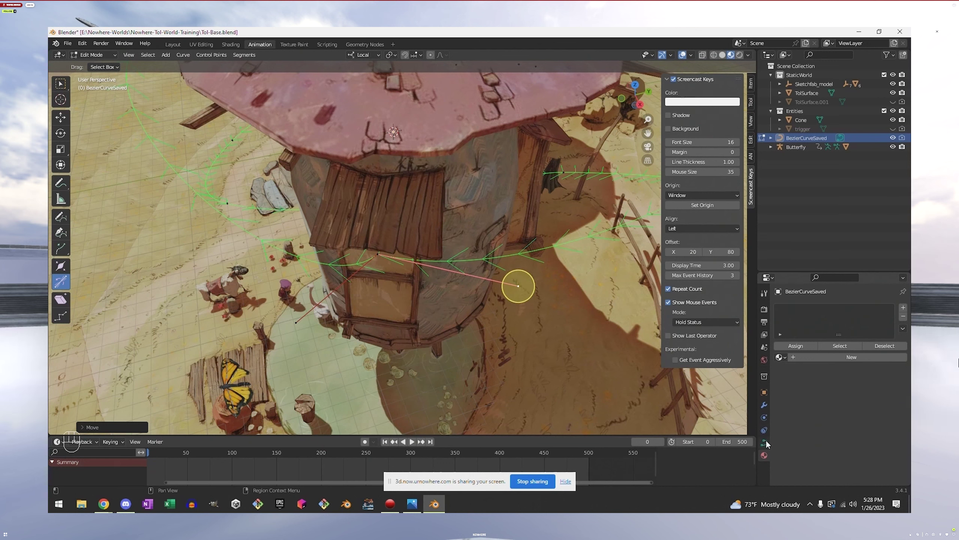
left_click(765, 443)
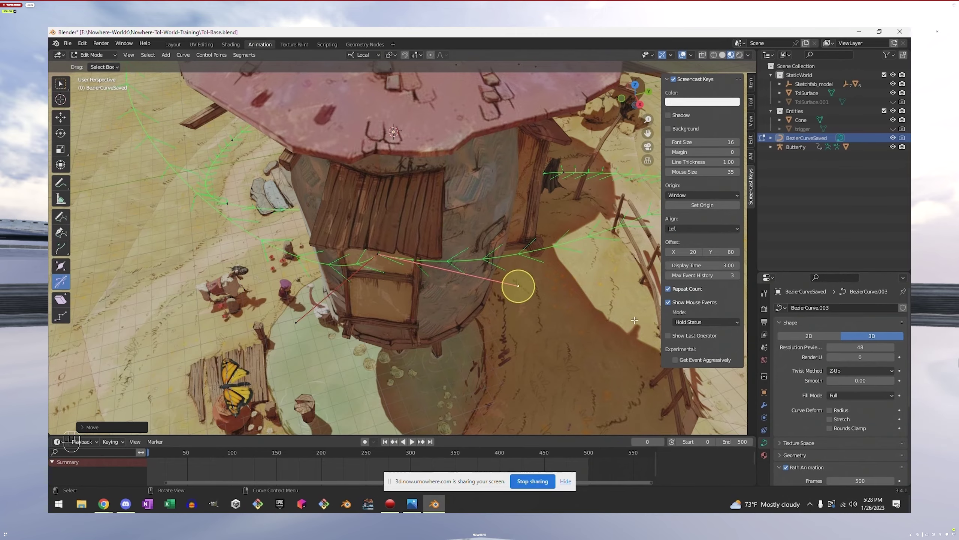
Inspect the saved Bezier curve around the main tower's entrance, selecting one control point to examine its handles
middle_click_drag(631, 321, 411, 275)
middle_click_drag(219, 220, 389, 278)
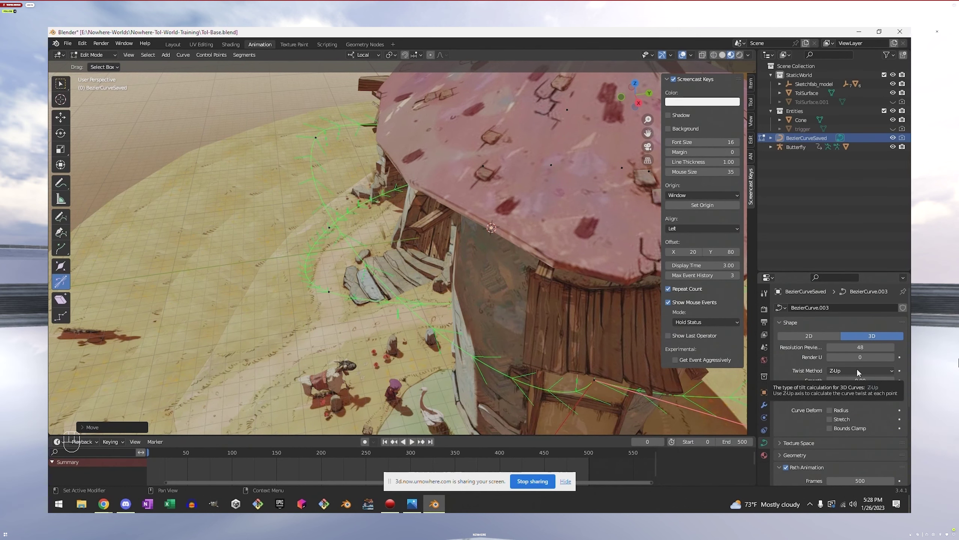
middle_click_drag(400, 333, 426, 343)
left_click(325, 128)
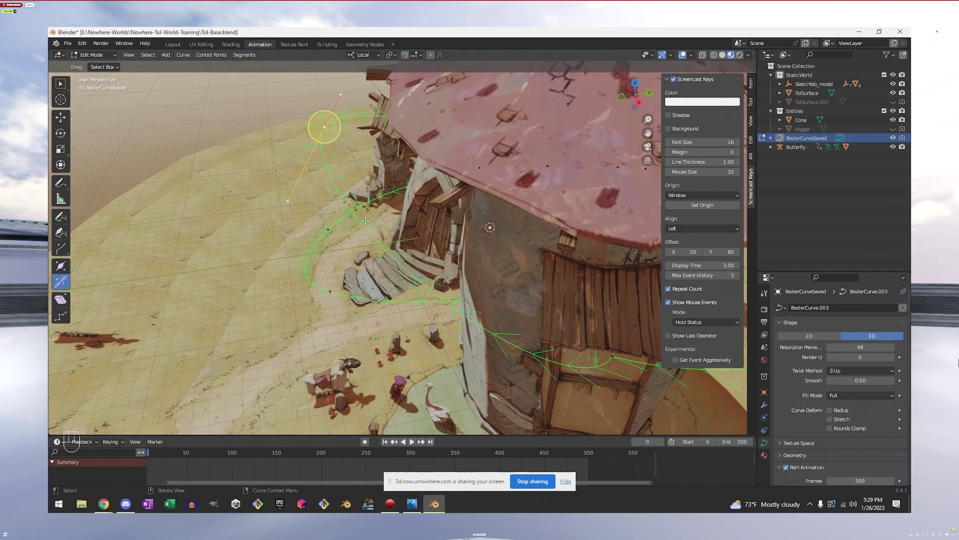
middle_click_drag(361, 217, 113, 279)
scroll(338, 204, "up", 2)
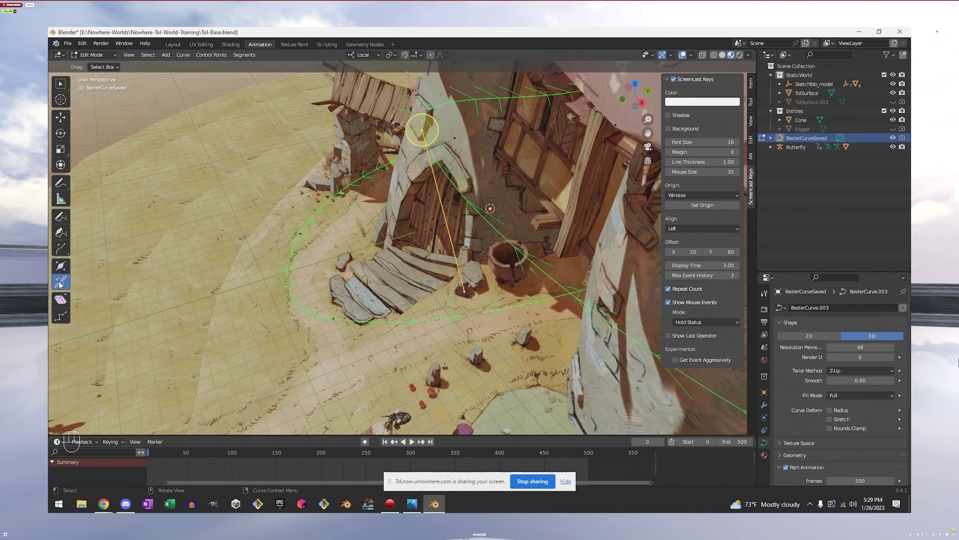
left_click_drag(414, 115, 418, 116)
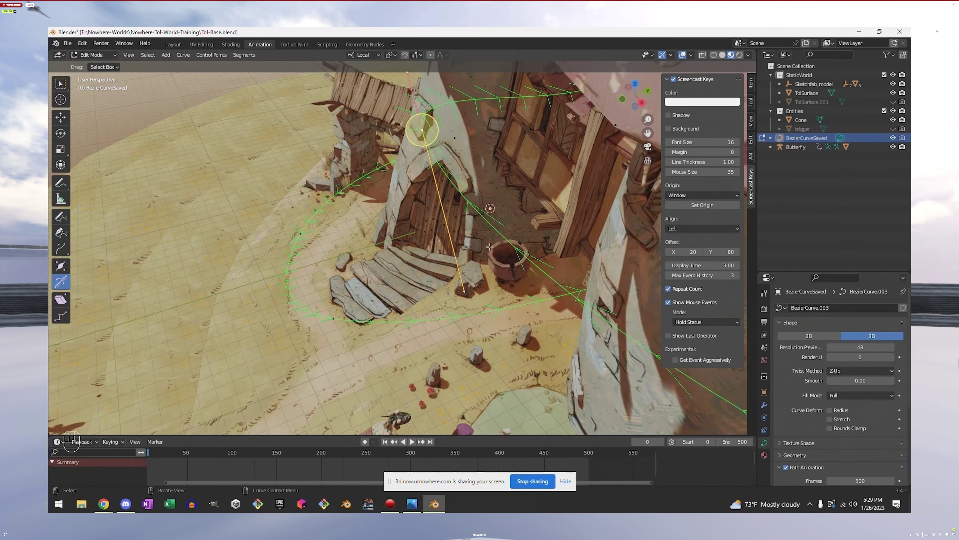
Inspect the handles of the saved Bezier curve's control points along the ground beside the main tower's entrance steps
middle_click_drag(491, 246, 367, 77)
scroll(473, 250, "up", 3)
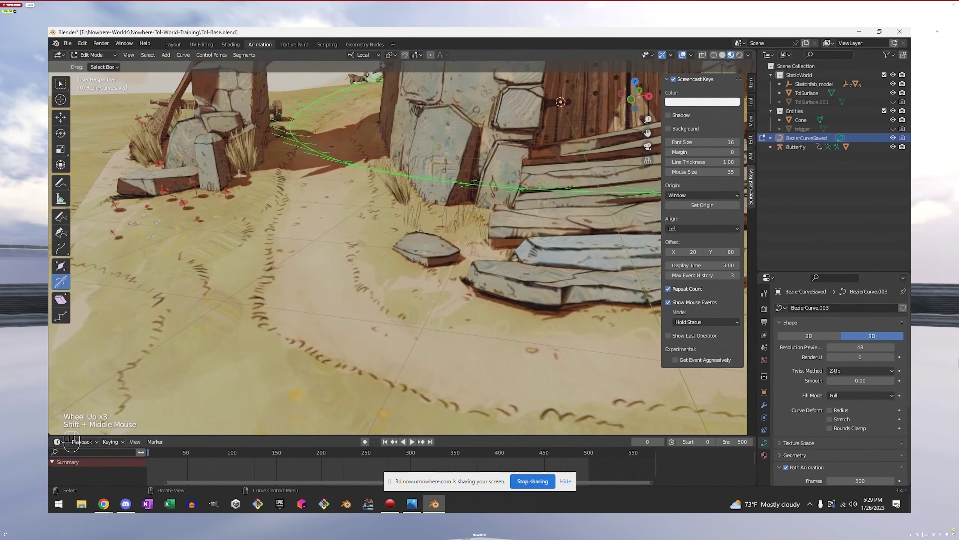
left_click(343, 161)
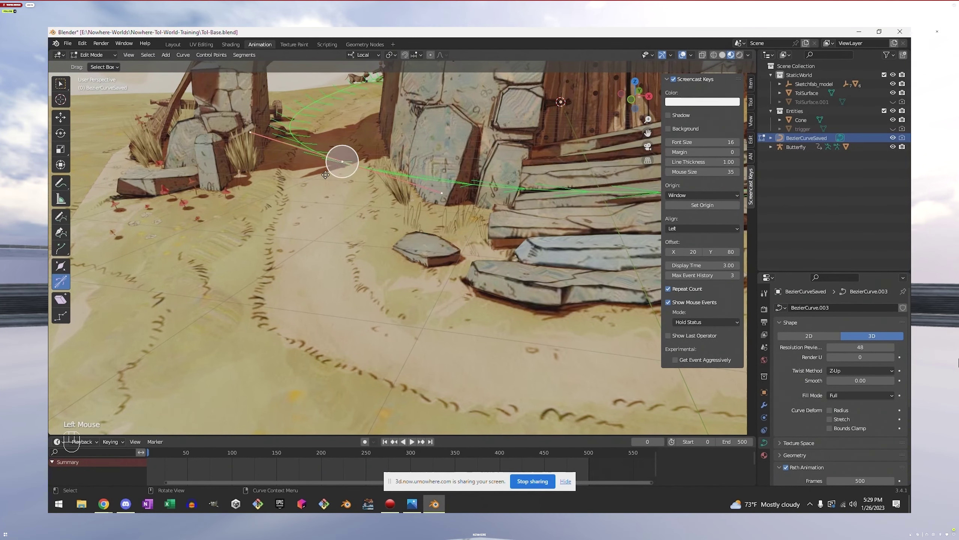
middle_click_drag(322, 197, 300, 150)
left_click_drag(301, 149, 301, 151)
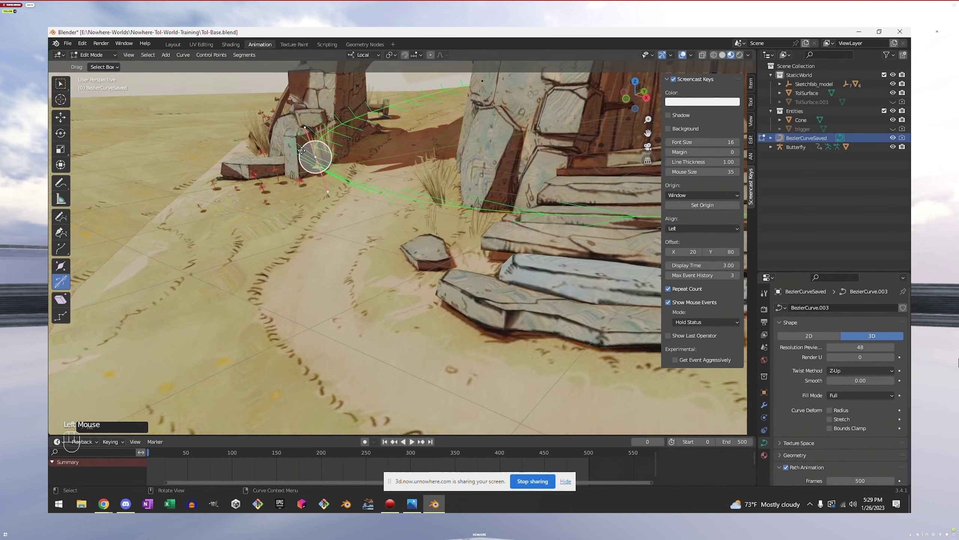
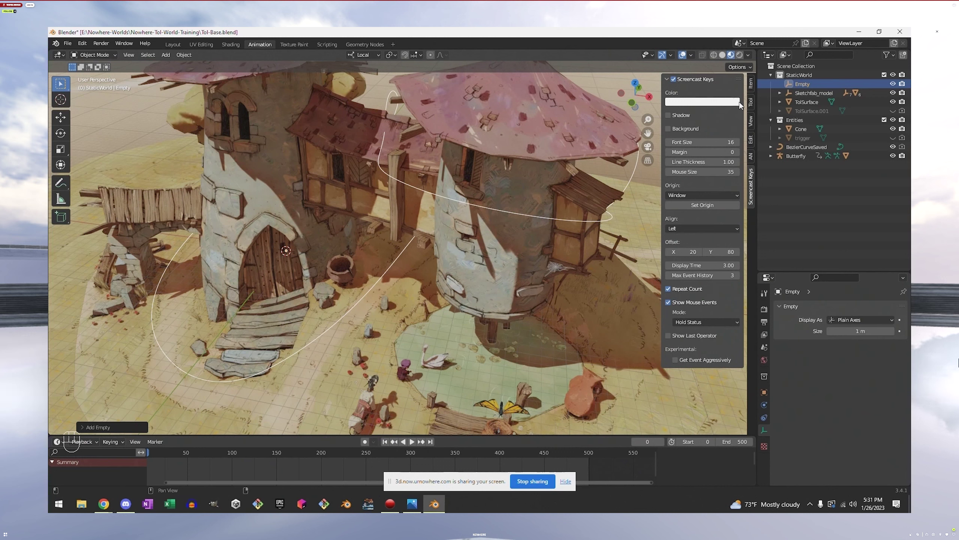
Show the new Empty's location, rotation and scale values and view the butterfly by the pond
left_click(751, 83)
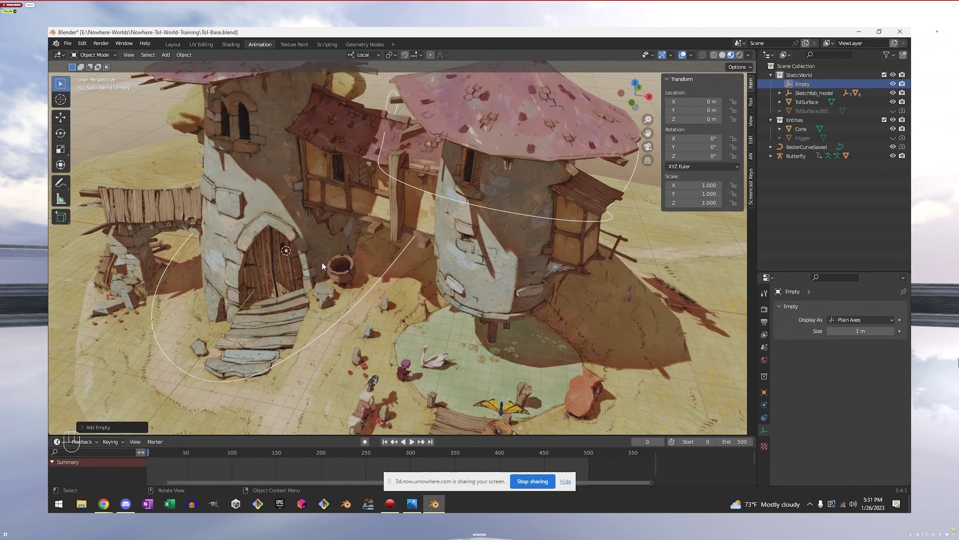
middle_click_drag(282, 264, 282, 261)
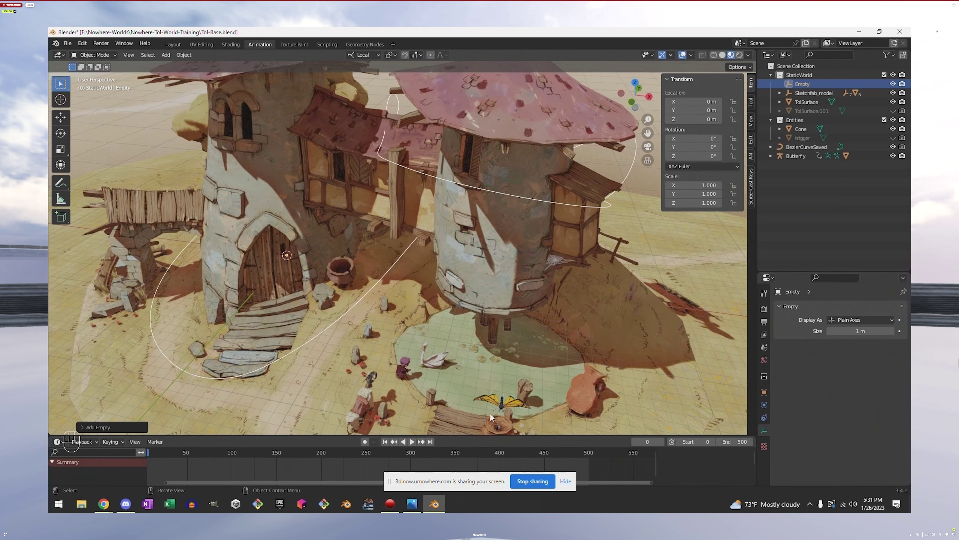
middle_click_drag(492, 409, 451, 409)
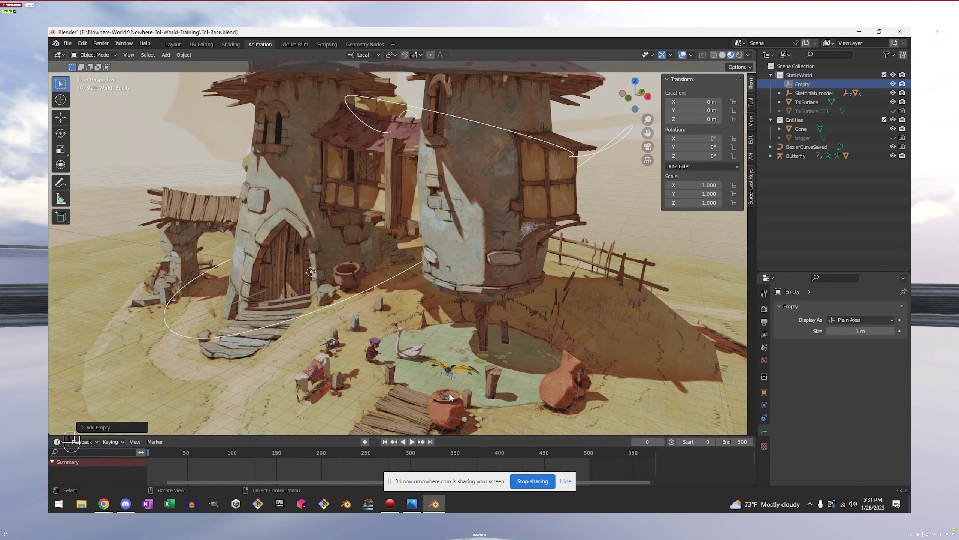
Examine the Butterfly object's hierarchy, including its hover animation, NLA tracks and butterfly.2 mesh
left_click(448, 370)
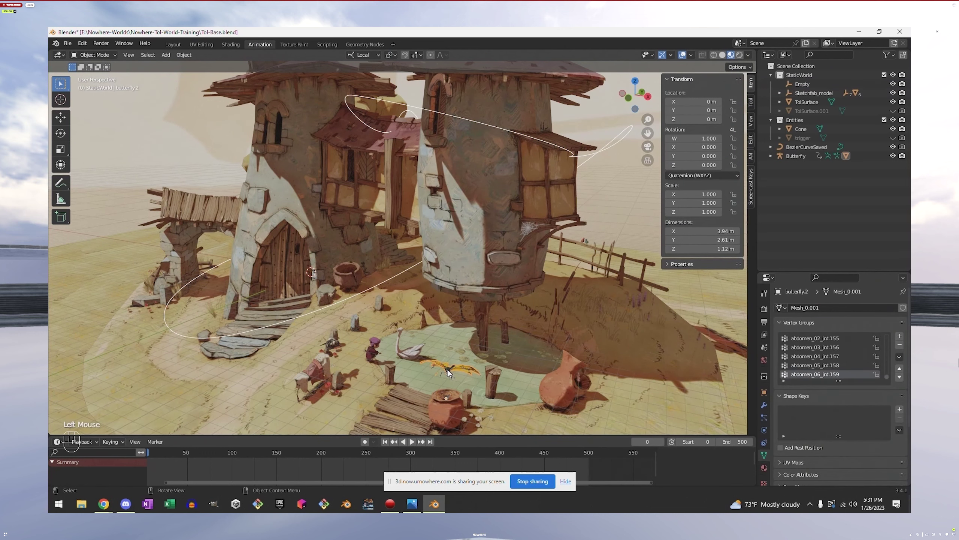
left_click(796, 156)
left_click(770, 156)
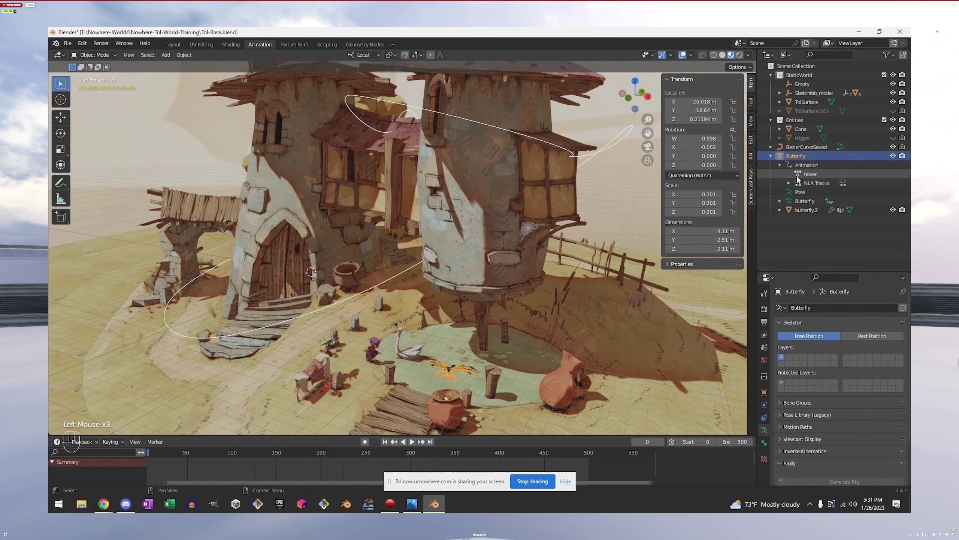
left_click(789, 183)
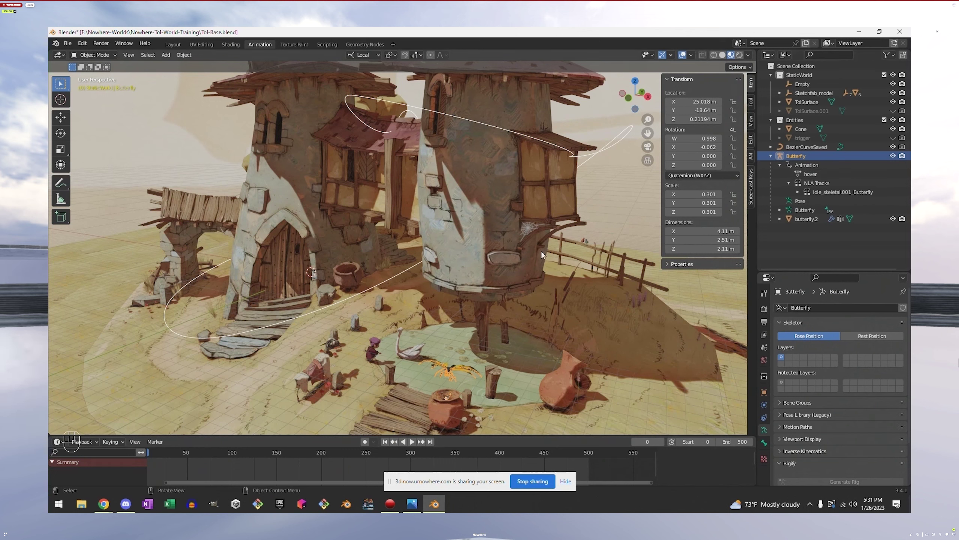
left_click(814, 218)
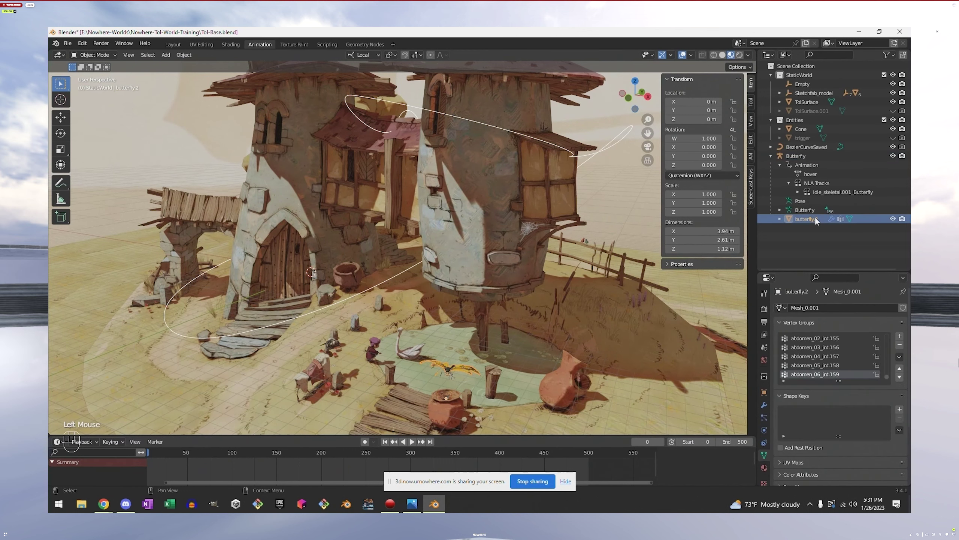
left_click(771, 155)
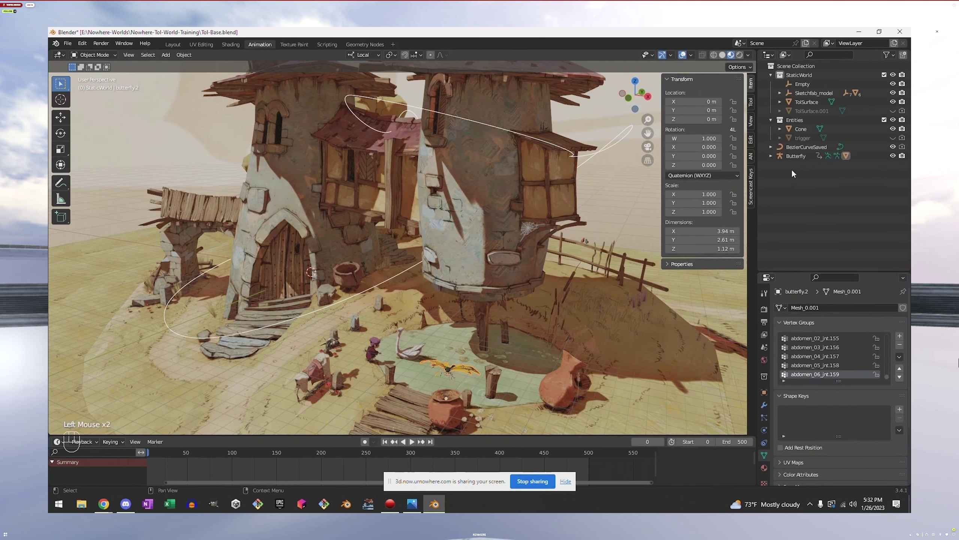
Move the Empty out of StaticWorld into the Scene Collection and rename it ButterflyParent
left_click_drag(802, 83, 789, 65)
left_click(795, 158)
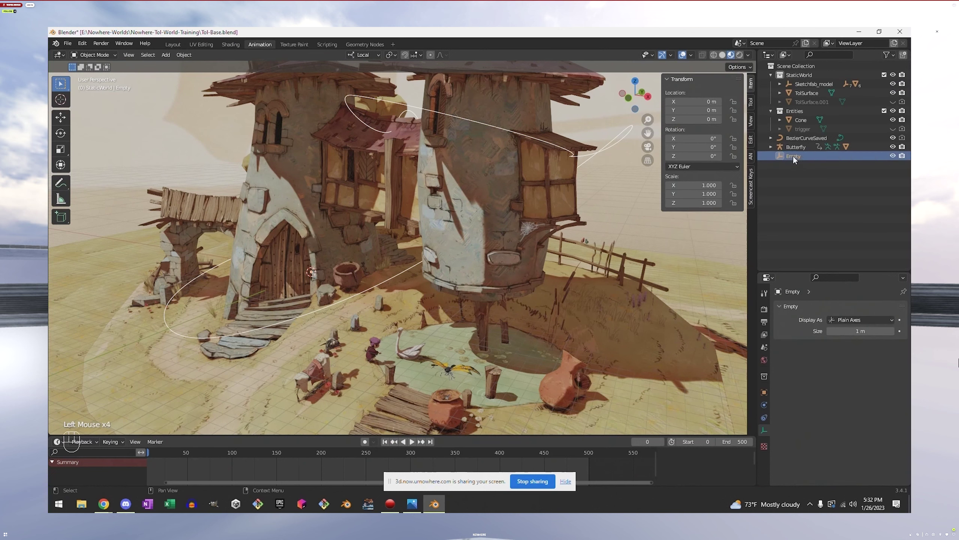
double_click(793, 156)
type("Butter")
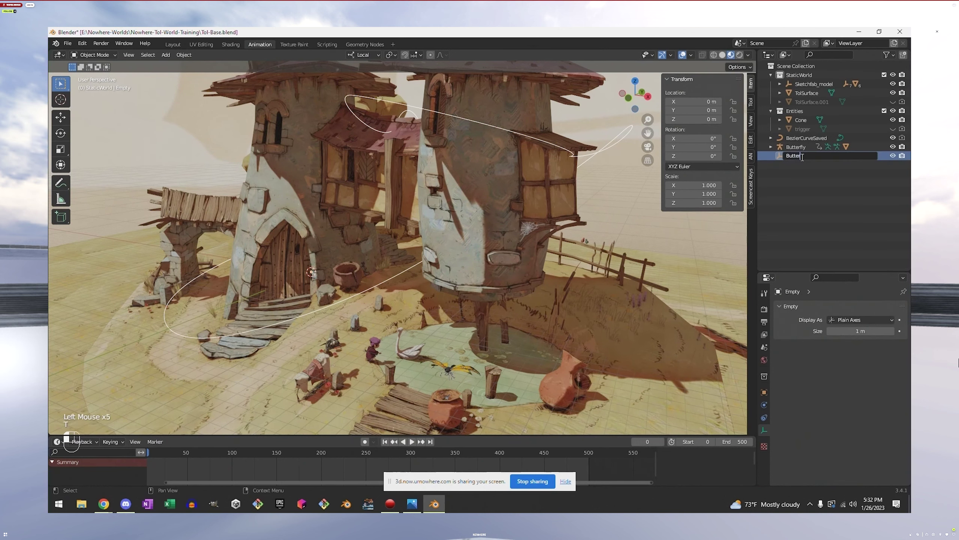
type("flyParen")
type("t")
key("Return")
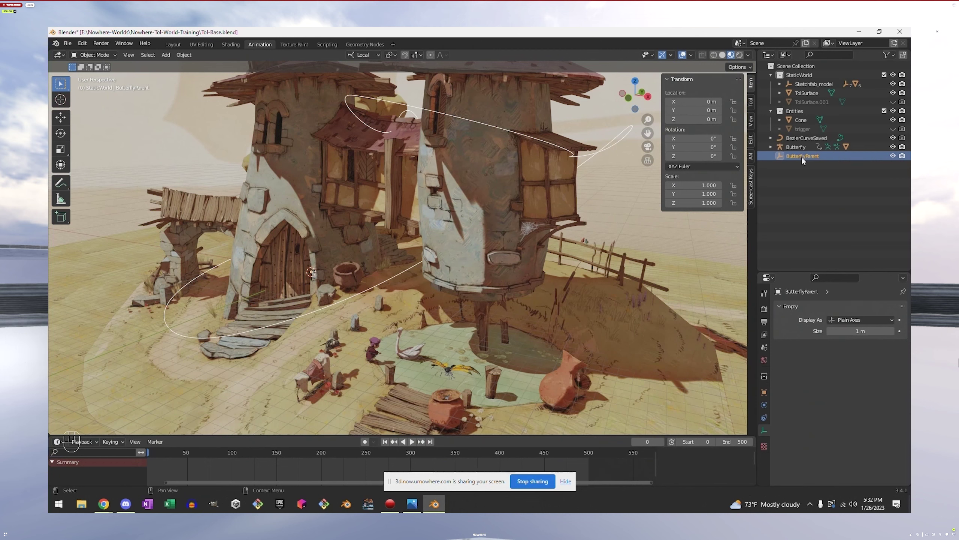
Duplicate the Butterfly armature by the pond and place the copy above the main tower's entrance steps, about 10 m away
double_click(450, 370)
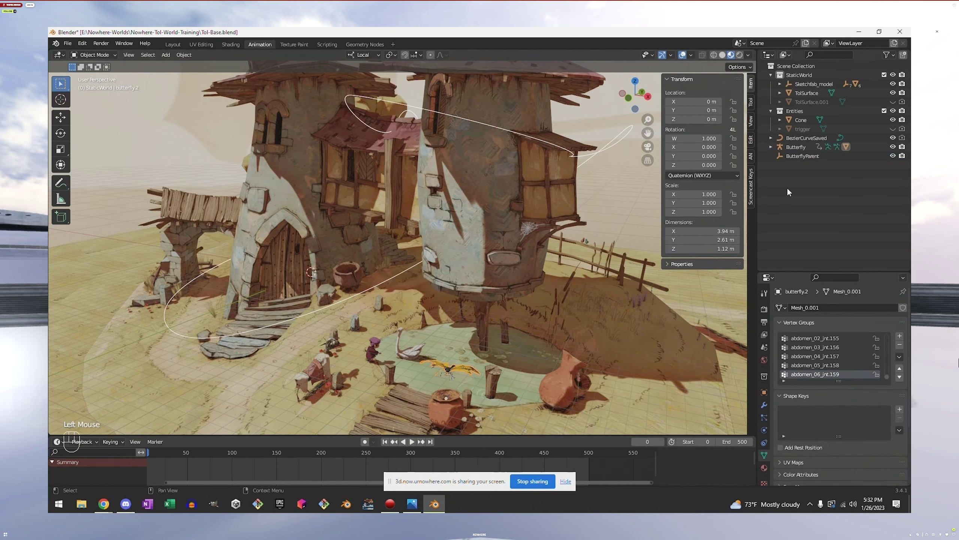
left_click(800, 147)
right_click(797, 149)
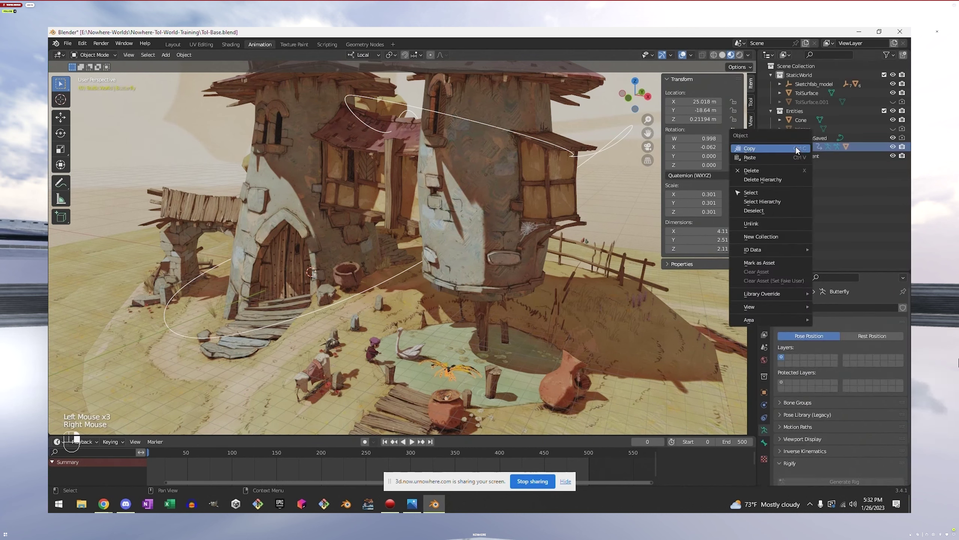
right_click(448, 373)
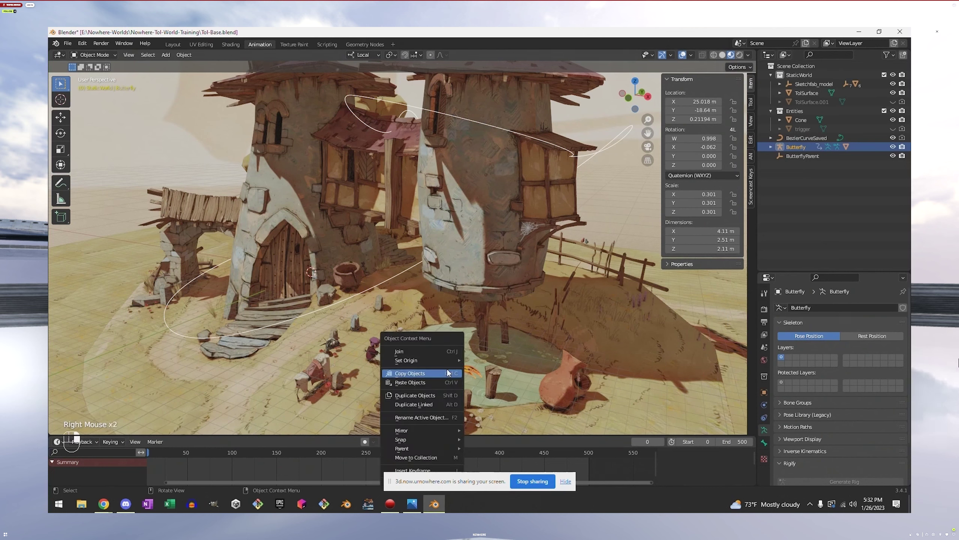
left_click(423, 395)
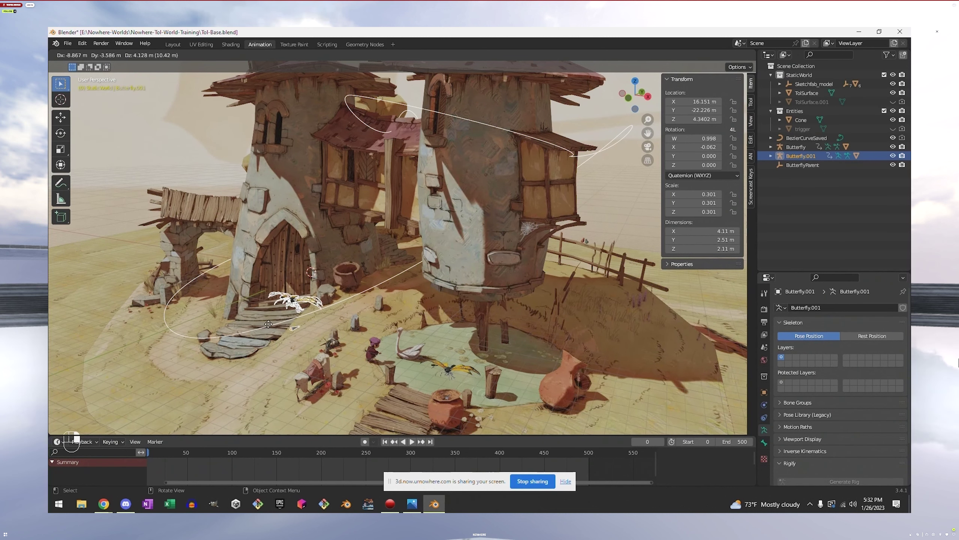
left_click(270, 328)
Reset the Butterfly copy's location to its default values and switch its rotation mode to XYZ Euler
right_click(695, 110)
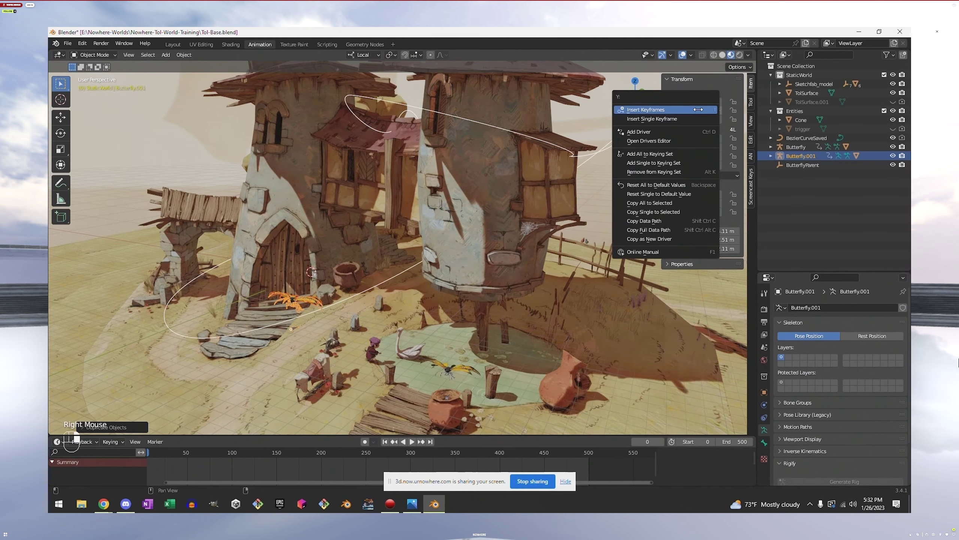
left_click(656, 185)
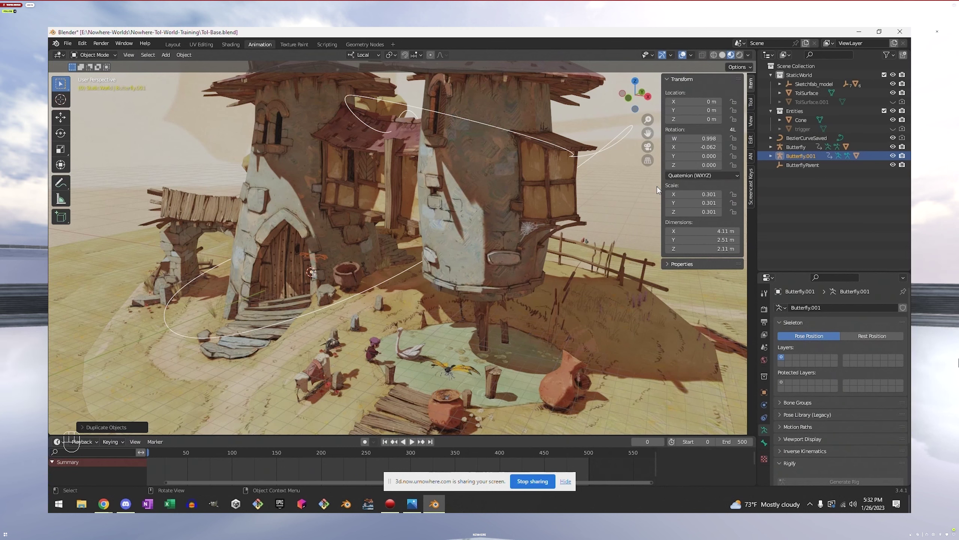
left_click(692, 175)
left_click(695, 186)
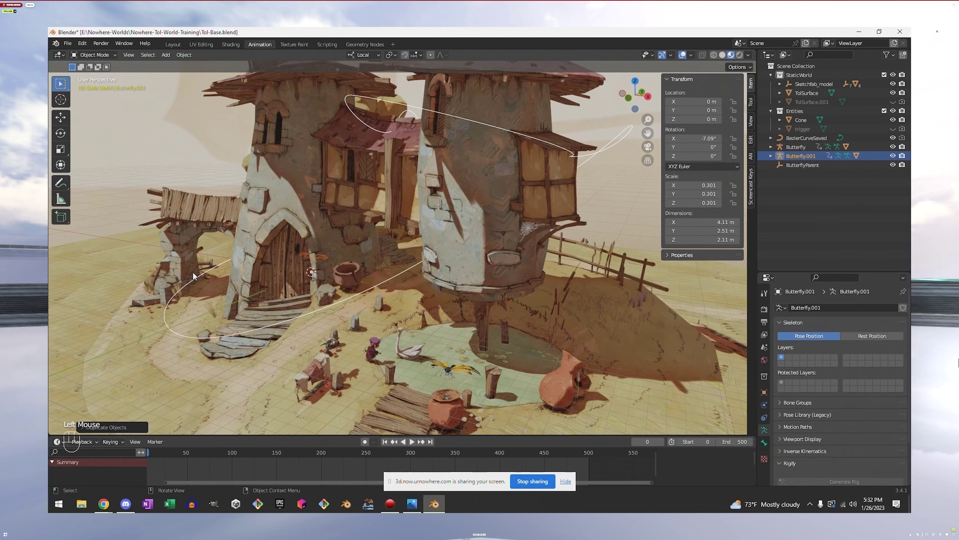
middle_click_drag(287, 278, 304, 271)
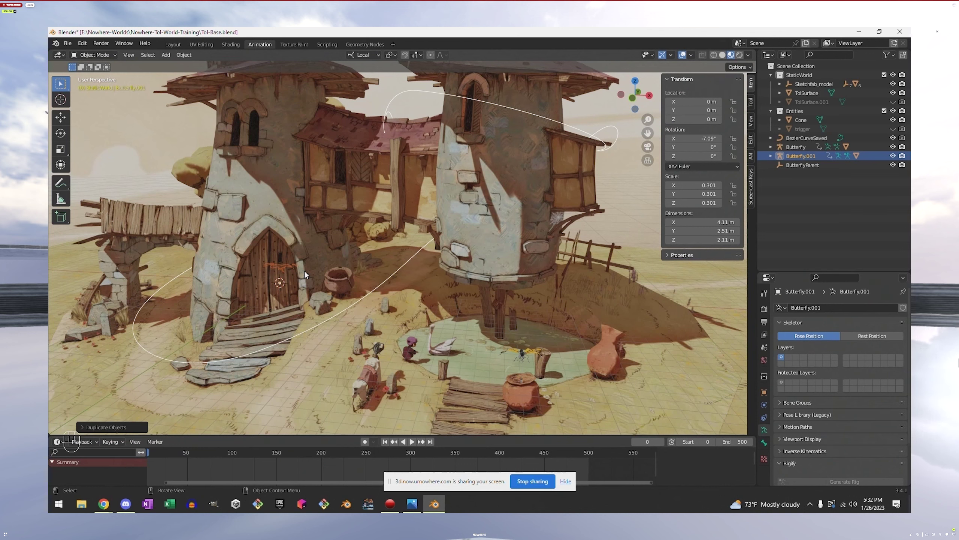
Select the Butterfly.001 hierarchy, parent it to ButterflyParent and expand the parent to show its children
right_click(800, 155)
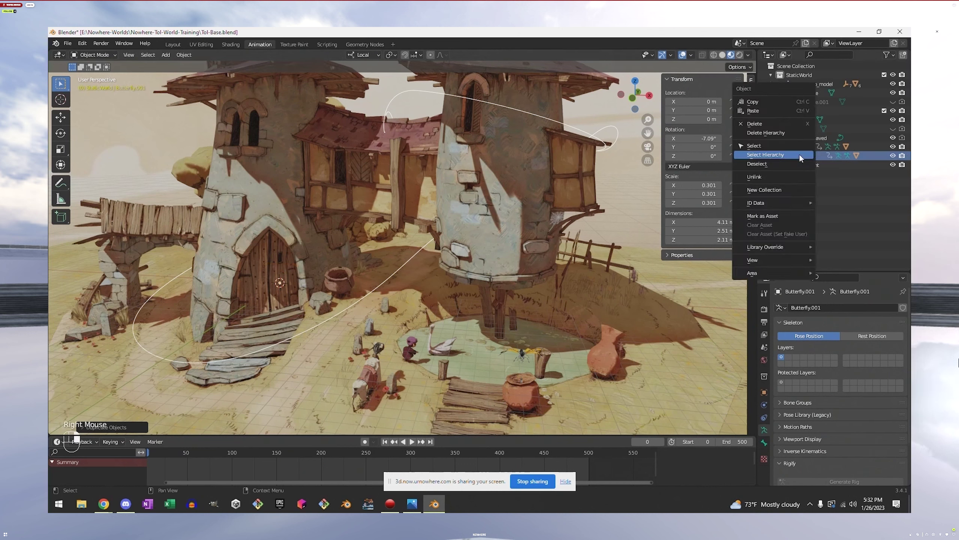
left_click_drag(800, 156, 808, 164)
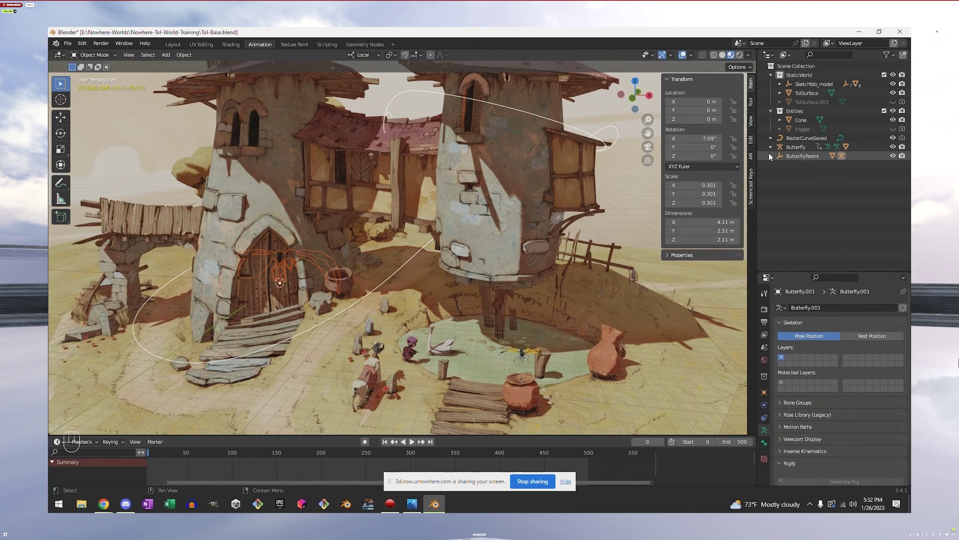
left_click(771, 156)
left_click(803, 155)
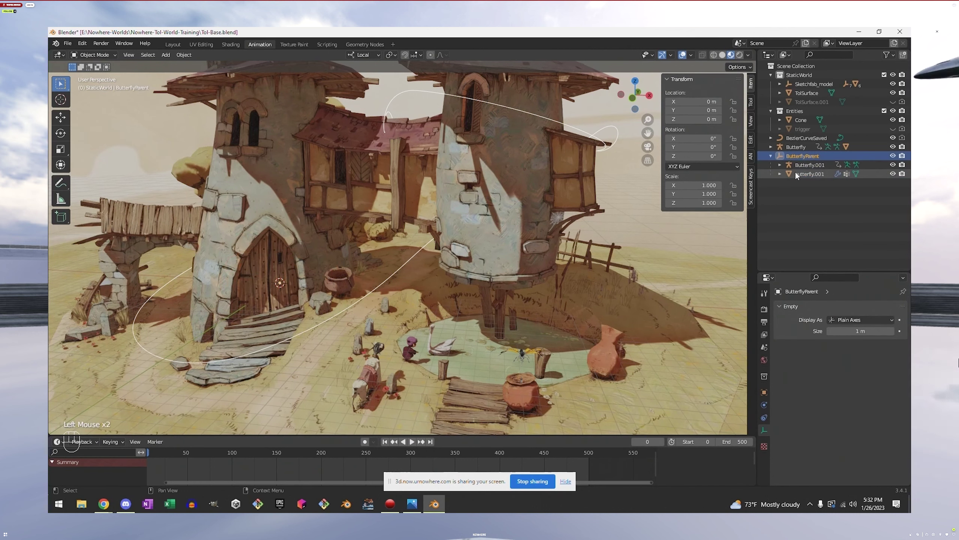
Delete both Butterfly.001 objects, the armature and the mesh, from under ButterflyParent
left_click(804, 173)
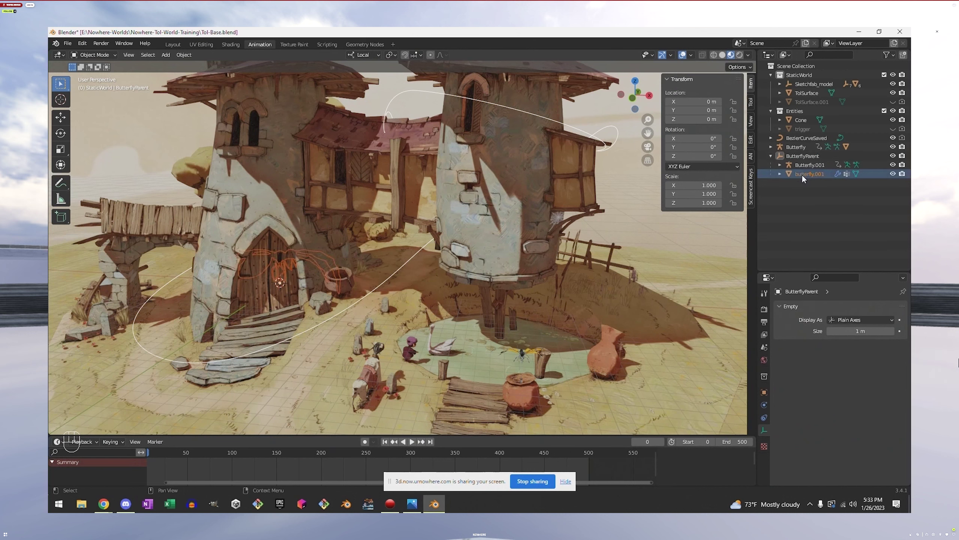
left_click(807, 167)
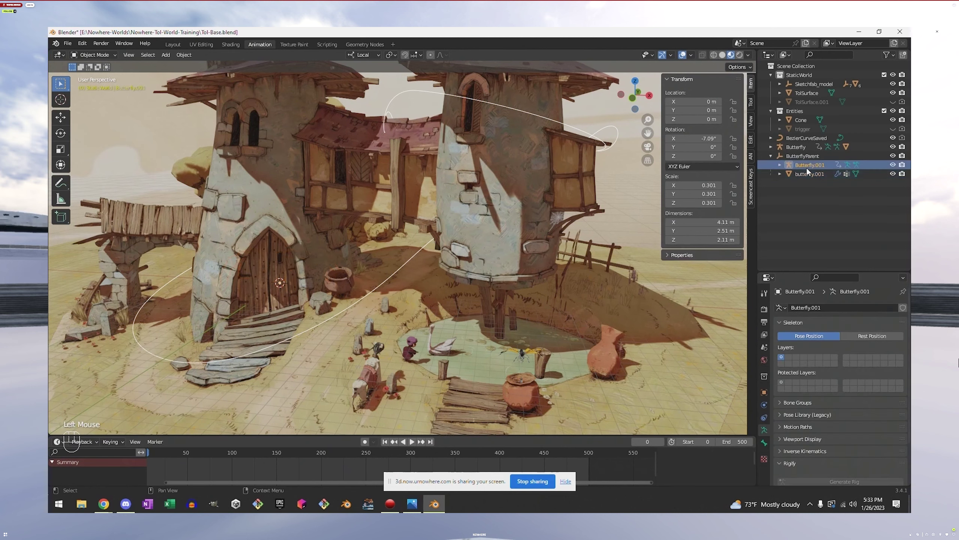
left_click(807, 173, "shift")
key("Delete")
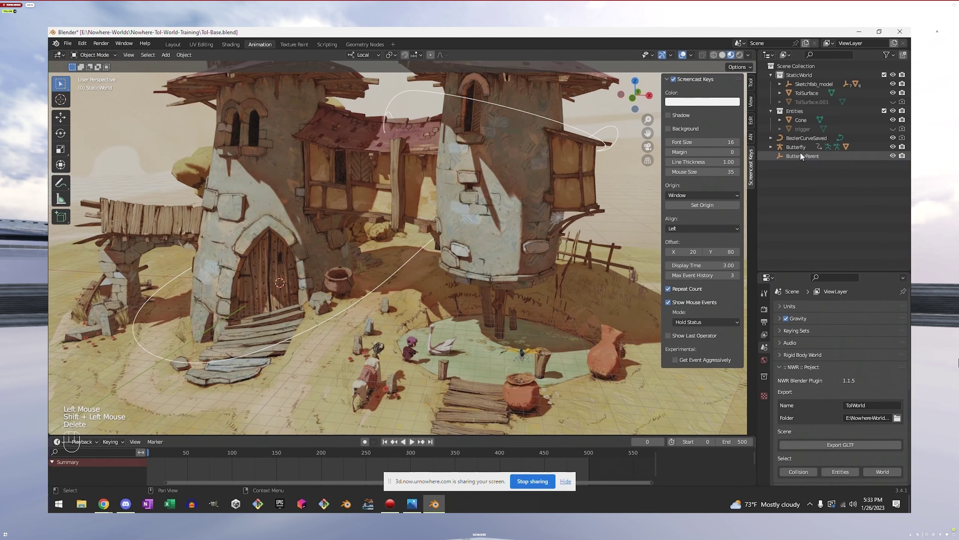
Duplicate the original Butterfly armature again and place the copy over the entrance steps at about X 10.5, Y -21.1, Z 1.7 m
left_click(797, 146)
right_click(797, 147)
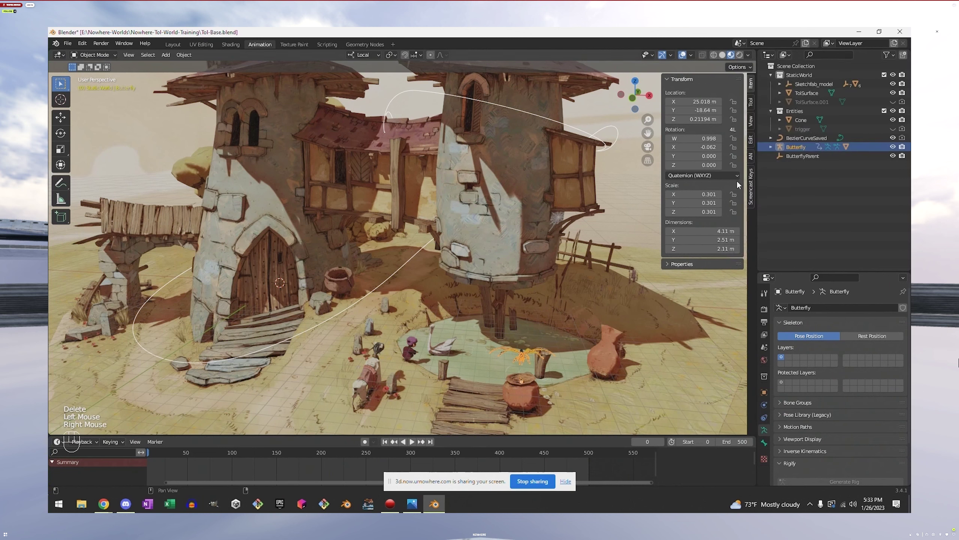
right_click(797, 147)
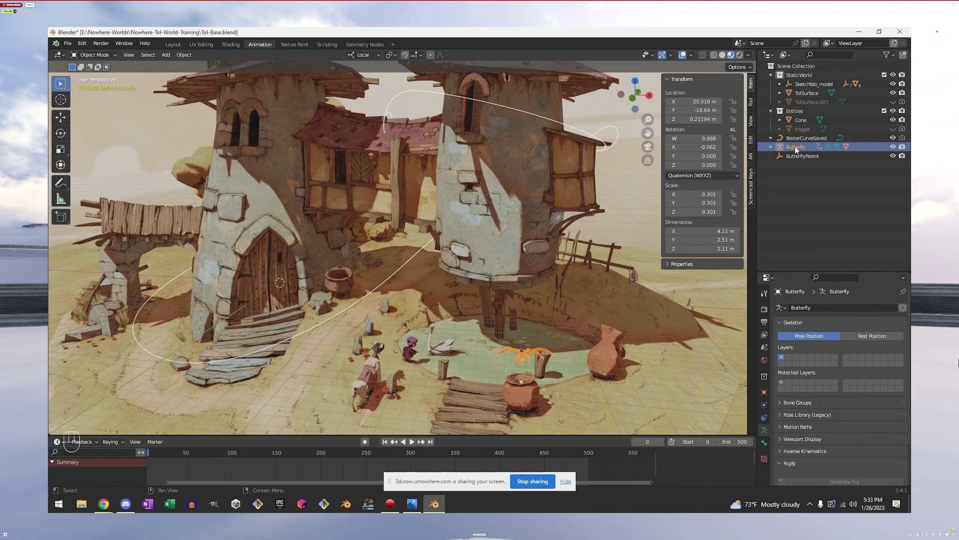
right_click(795, 146)
right_click(493, 351)
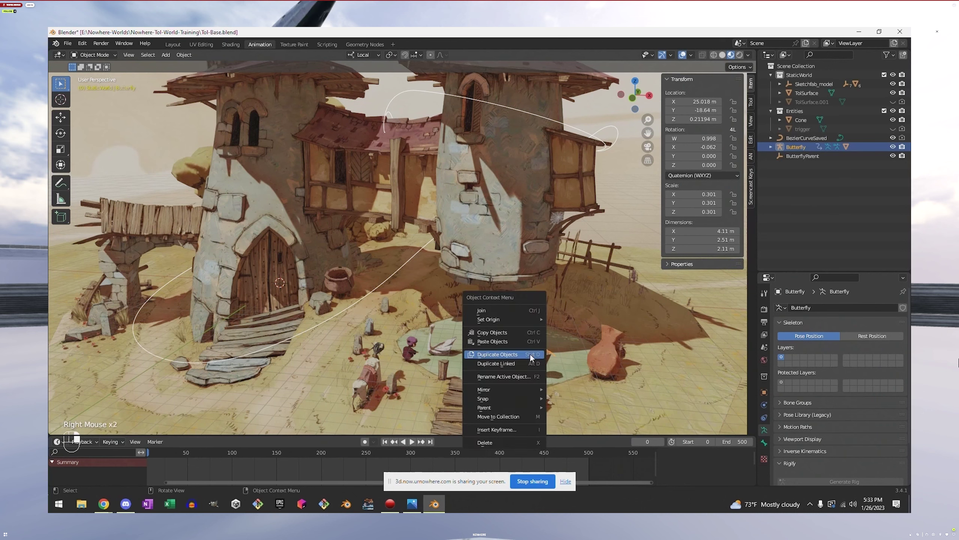
left_click(499, 355)
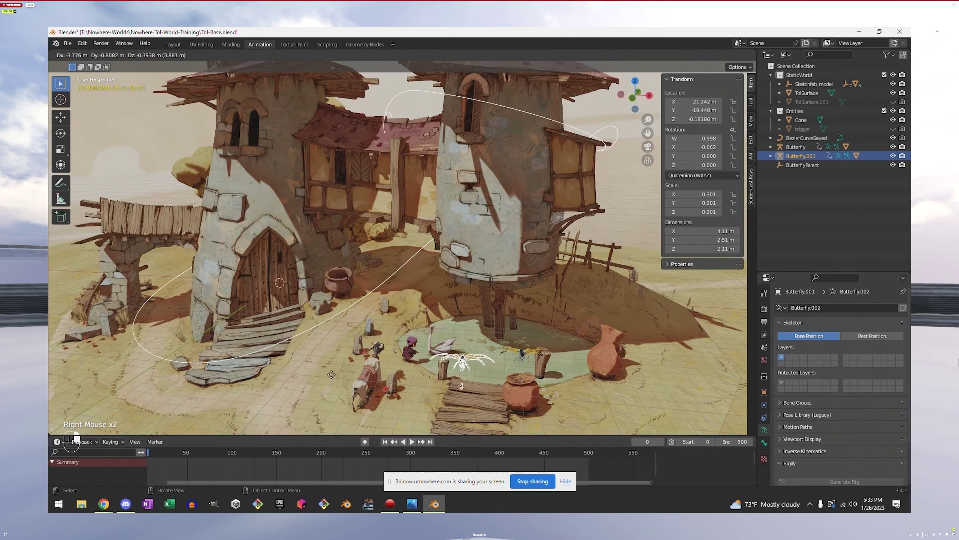
left_click(271, 331)
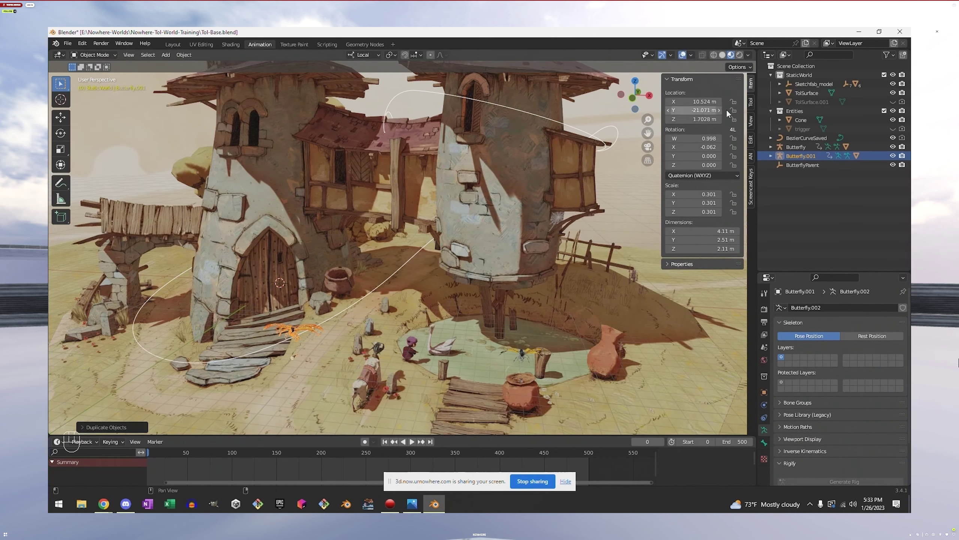
Reset Butterfly.001's location to its default values and parent its whole hierarchy to ButterflyParent
right_click(702, 110)
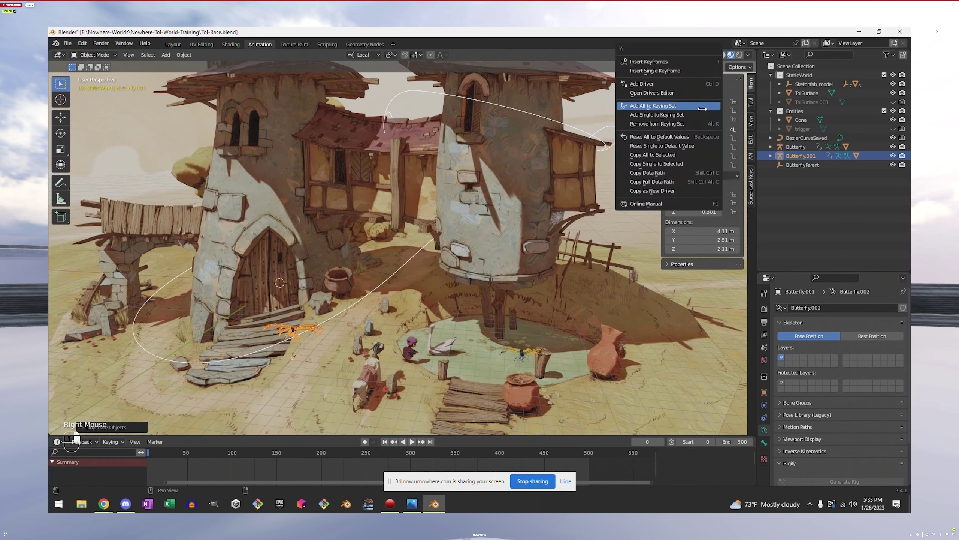
left_click(661, 137)
right_click(802, 156)
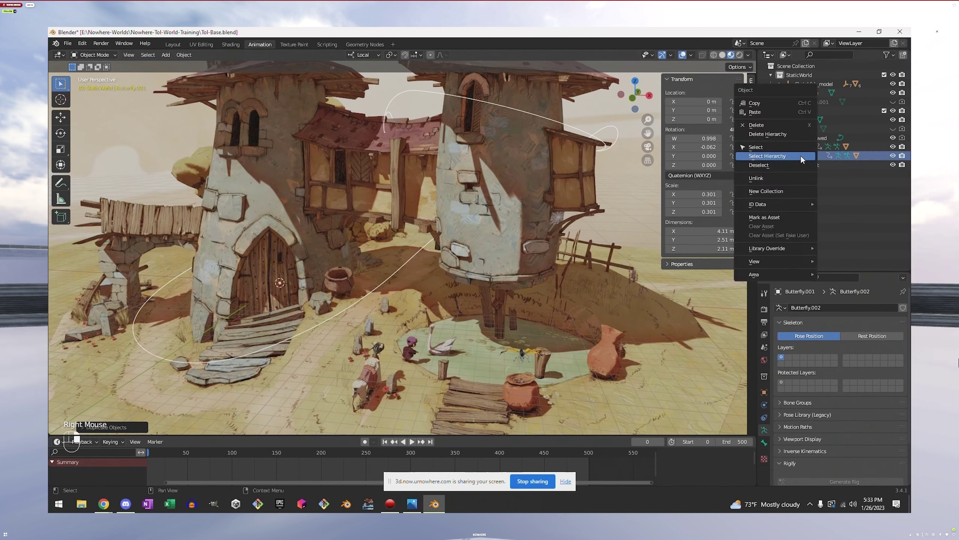
left_click_drag(803, 155, 802, 165)
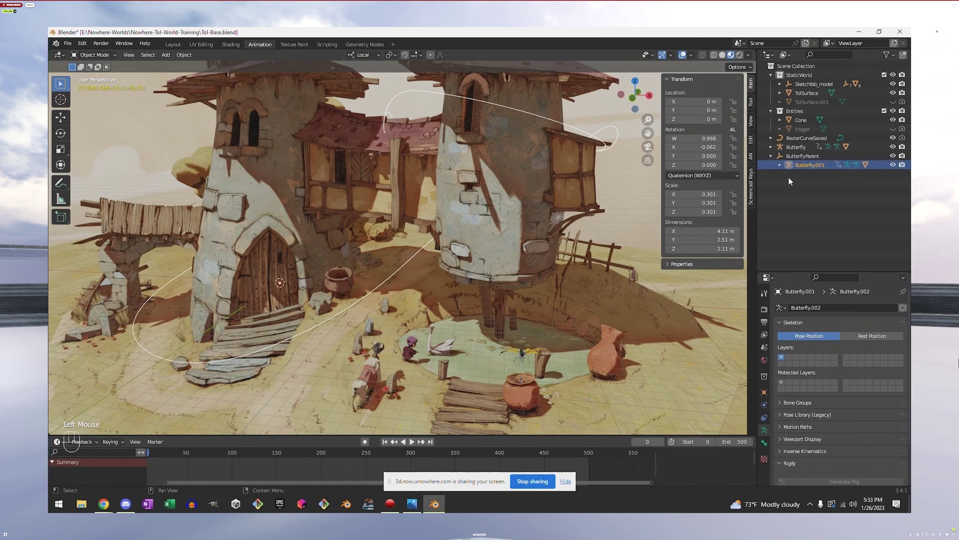
Select ButterflyParent and hide the Sketchfab_model hierarchy in the viewport to expose the butterfly at the world origin
left_click(802, 156)
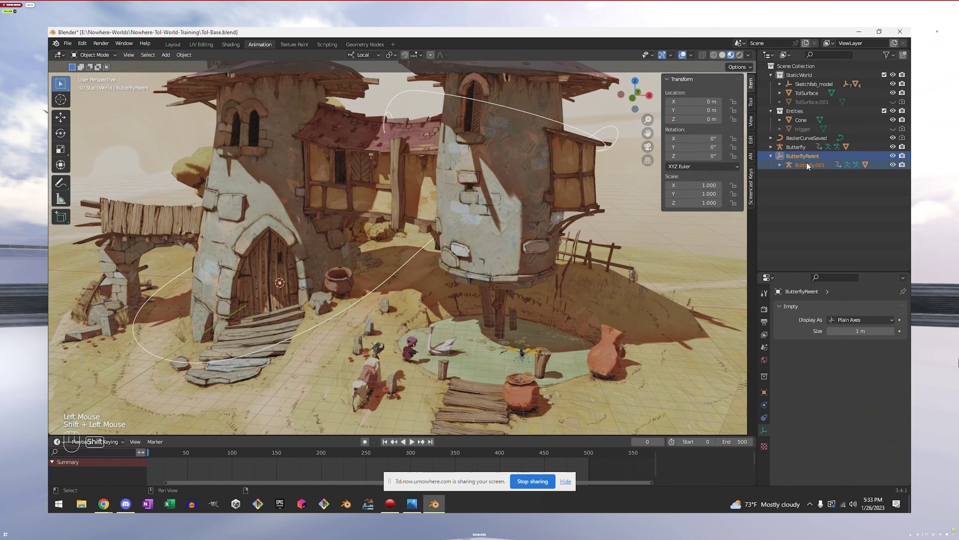
left_click(807, 163)
left_click(801, 156)
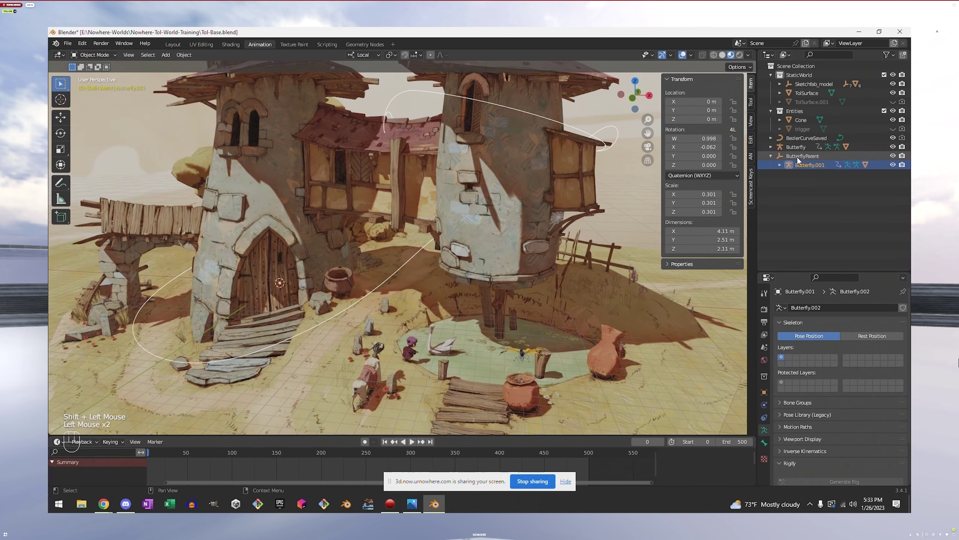
left_click(893, 84, "shift")
middle_click_drag(355, 284, 329, 295)
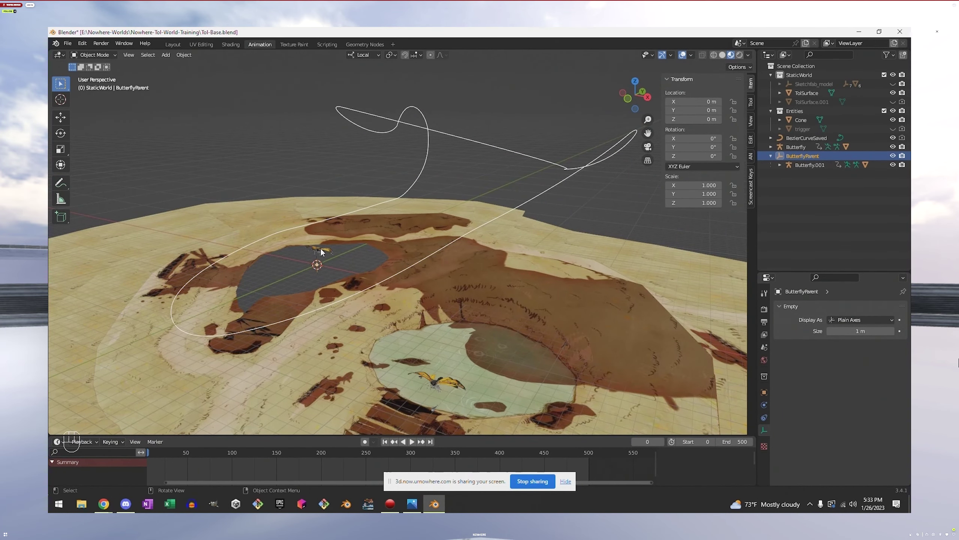
scroll(321, 248, "up", 3)
middle_click_drag(321, 248, 347, 281)
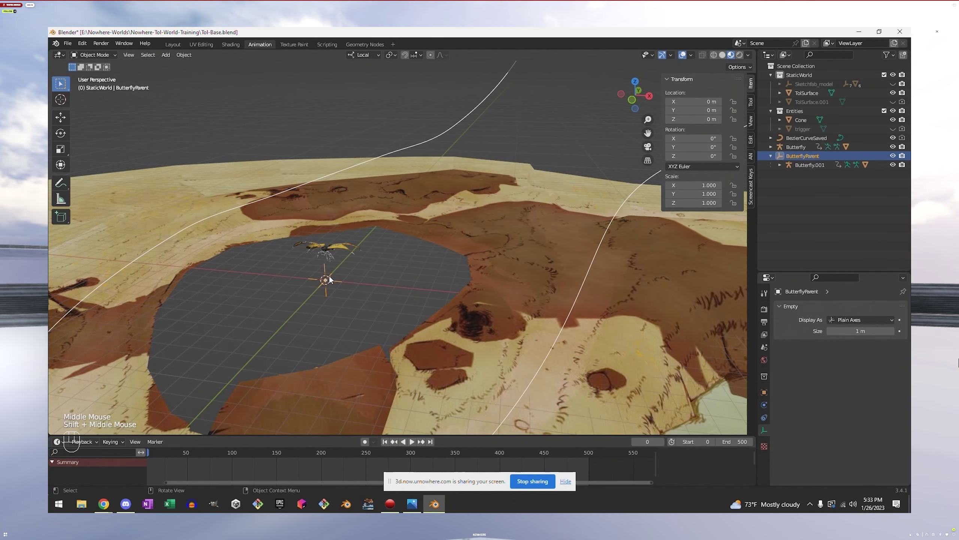
scroll(330, 279, "down", 2)
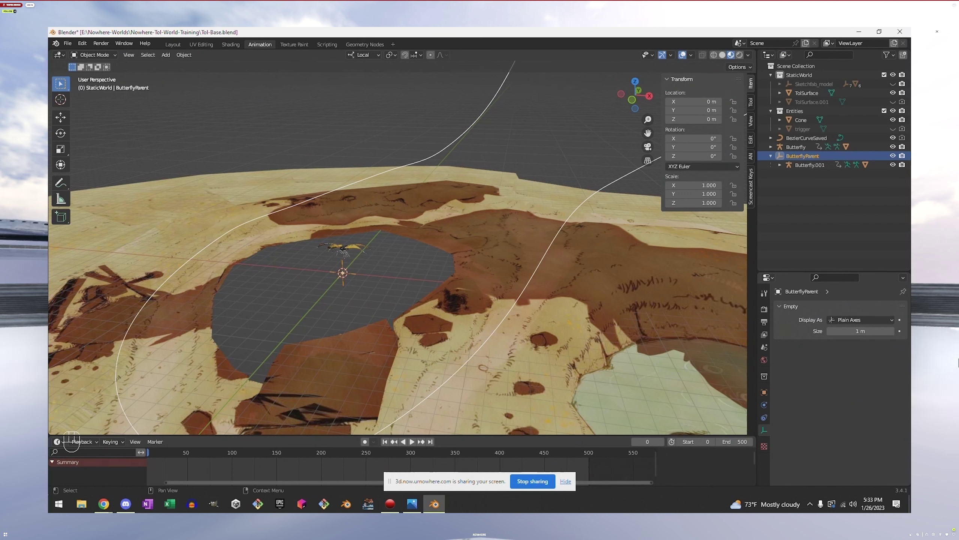
Add a Follow Path constraint to ButterflyParent with BezierCurveSaved as its target
left_click(804, 157)
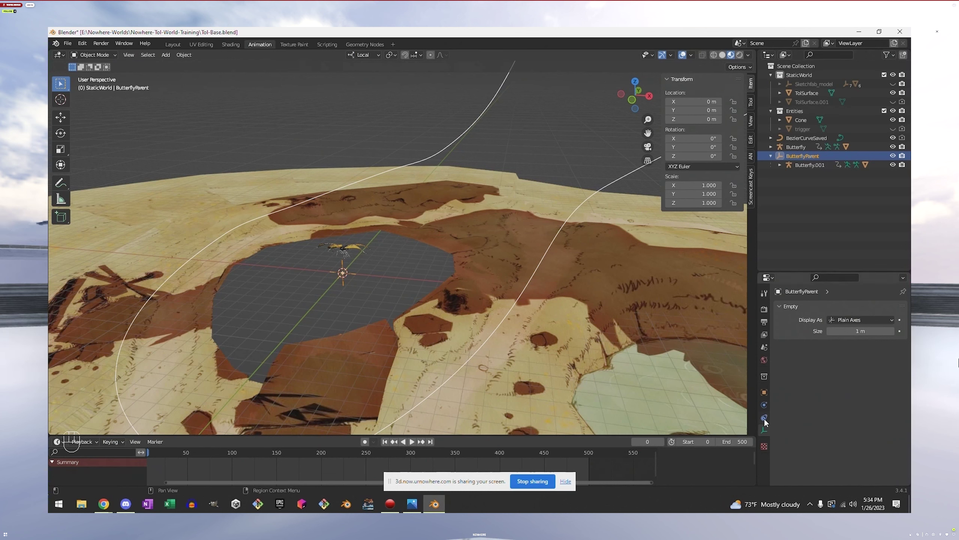
left_click(764, 404)
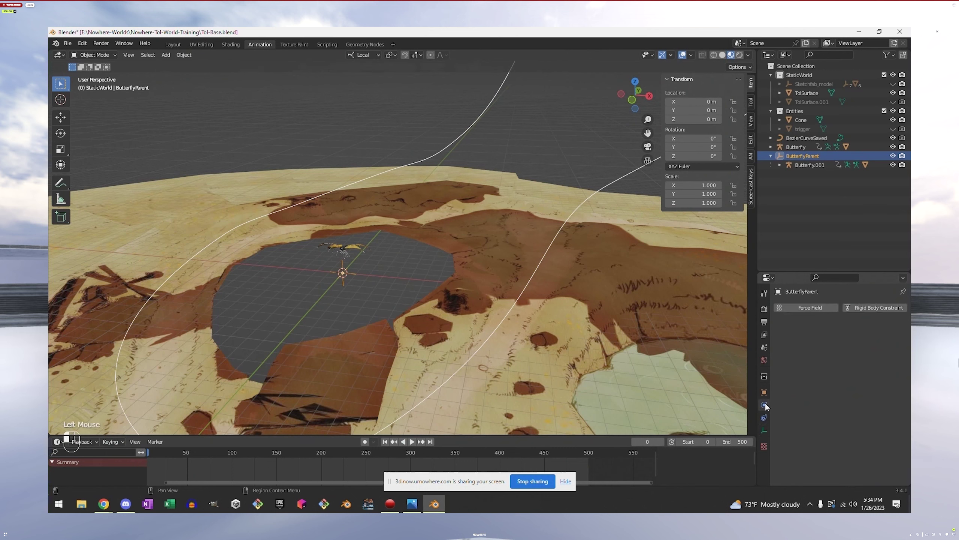
left_click(764, 416)
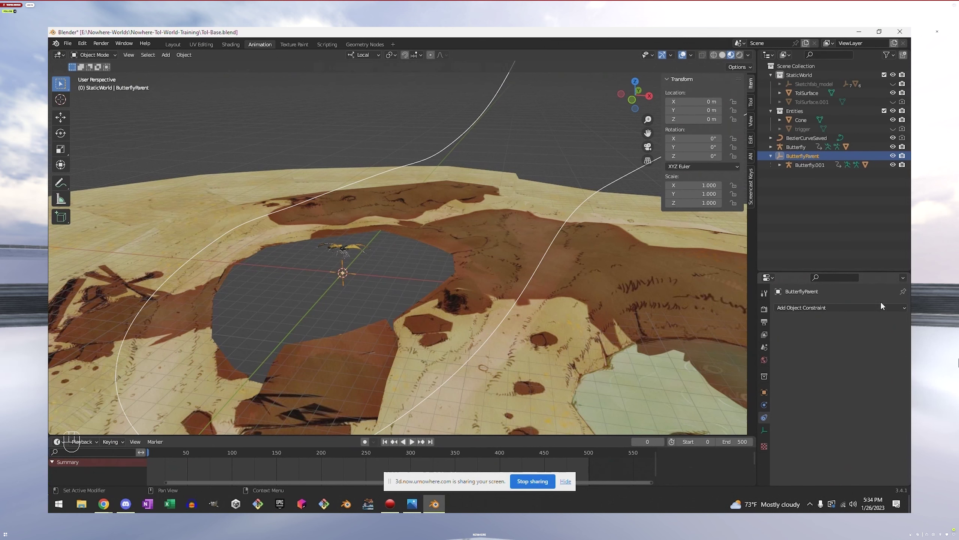
left_click(867, 308)
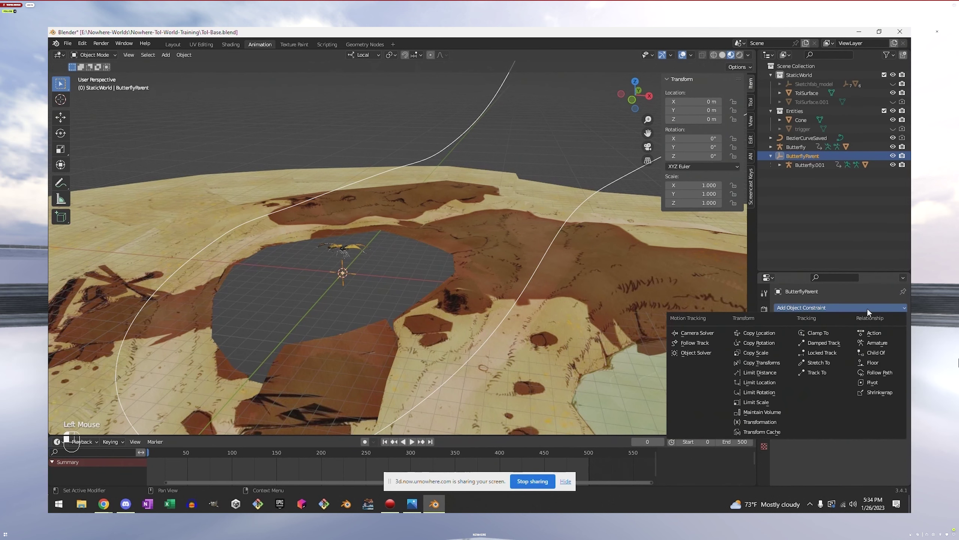
left_click(871, 373)
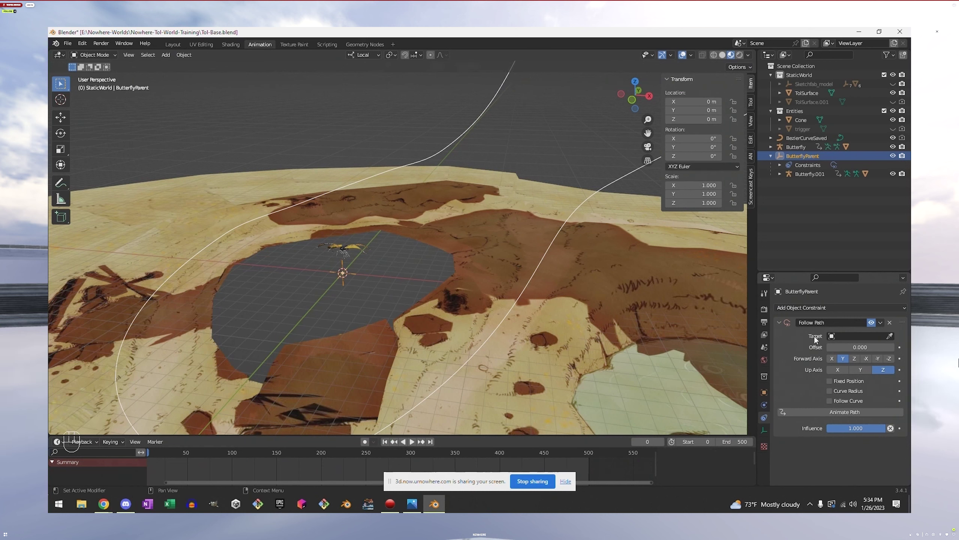
left_click(845, 335)
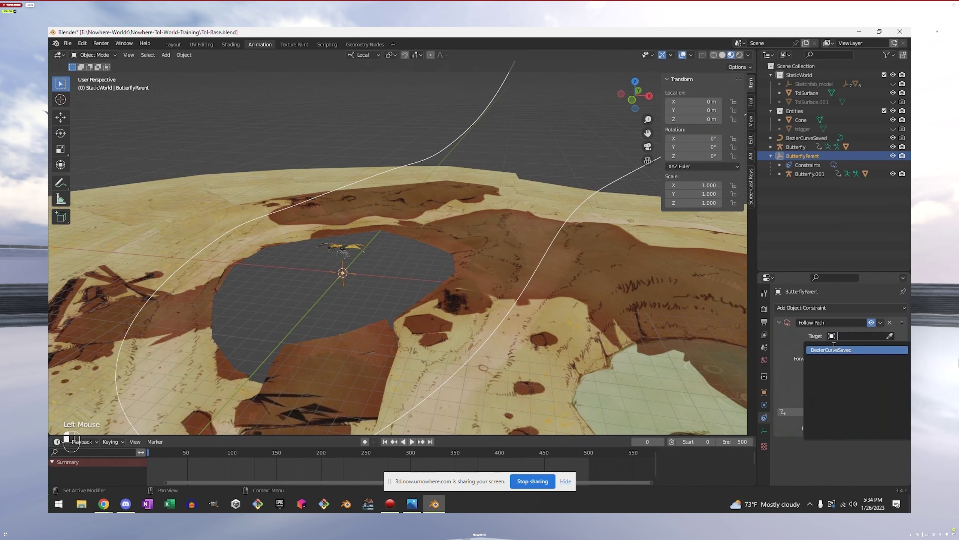
left_click(833, 349)
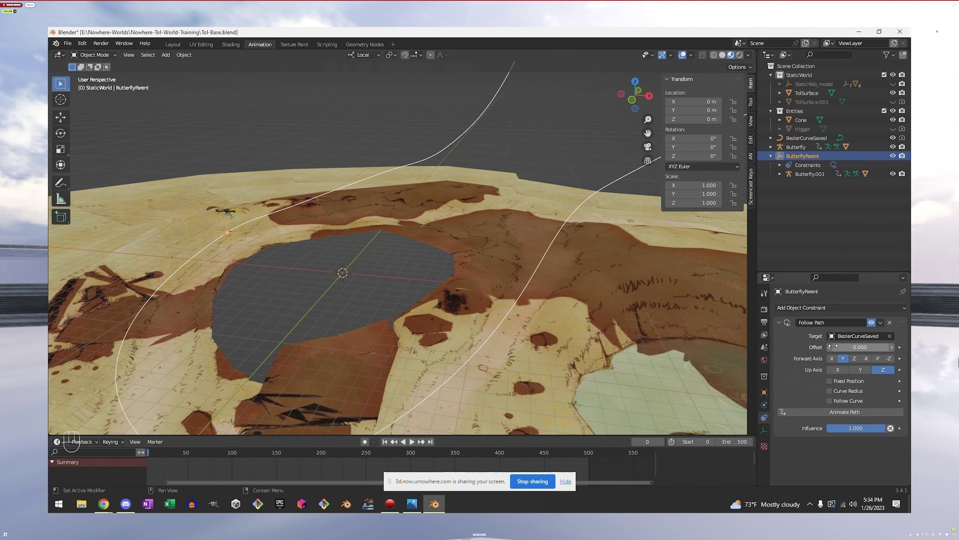
Enable Follow Curve in the Follow Path constraint and set its forward axis to -Y
middle_click_drag(231, 281, 511, 257)
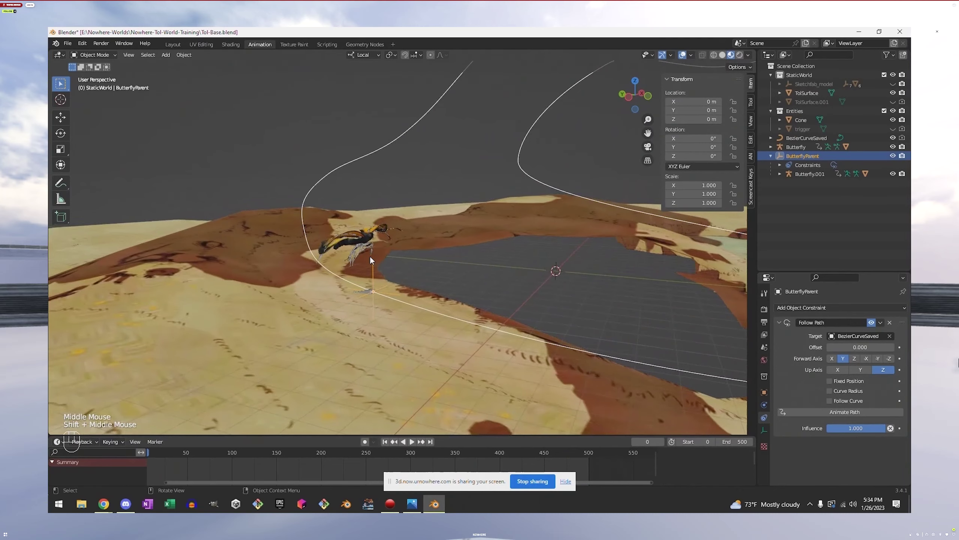
scroll(369, 257, "up", 2)
middle_click_drag(366, 258, 449, 228)
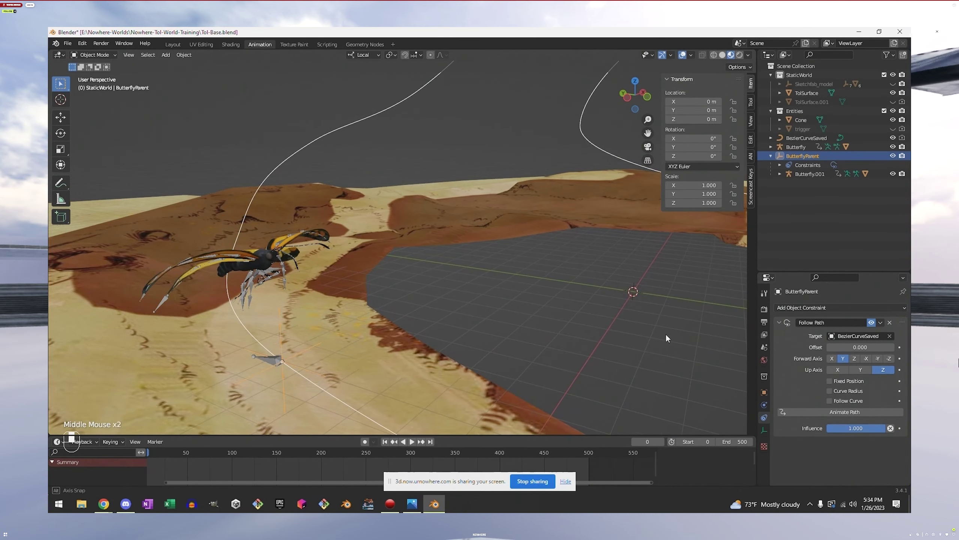
middle_click_drag(666, 334, 586, 328)
scroll(583, 335, "down", 1)
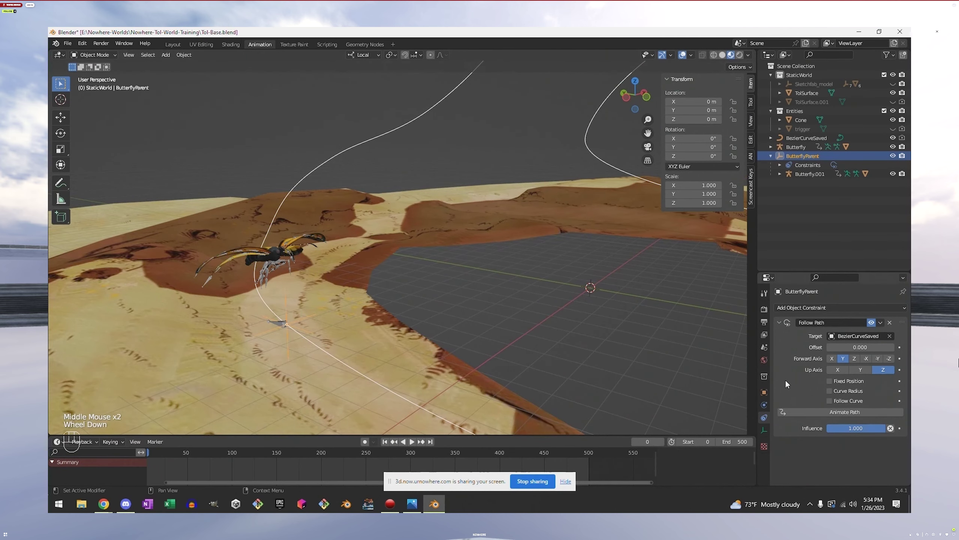
left_click(830, 400)
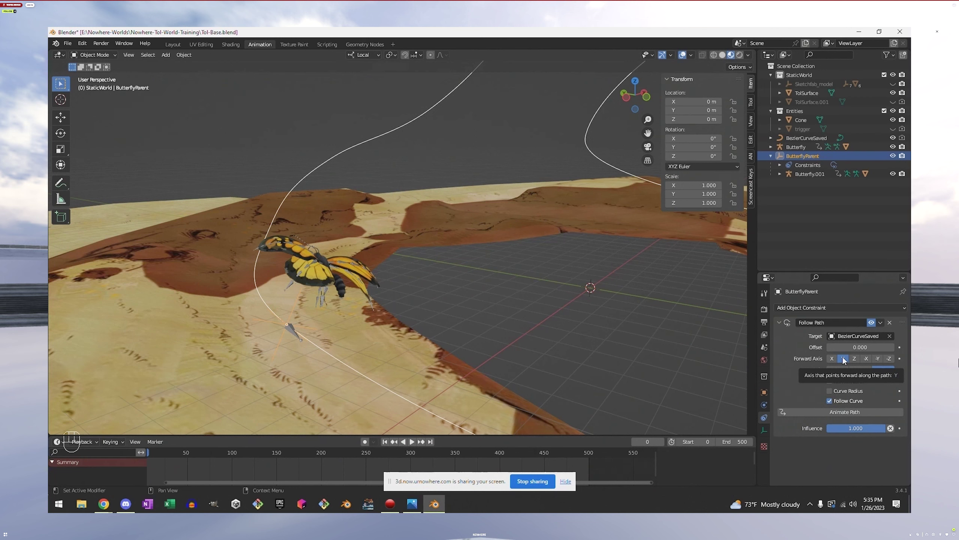
left_click(877, 358)
middle_click_drag(389, 323, 436, 292)
scroll(397, 319, "down", 2)
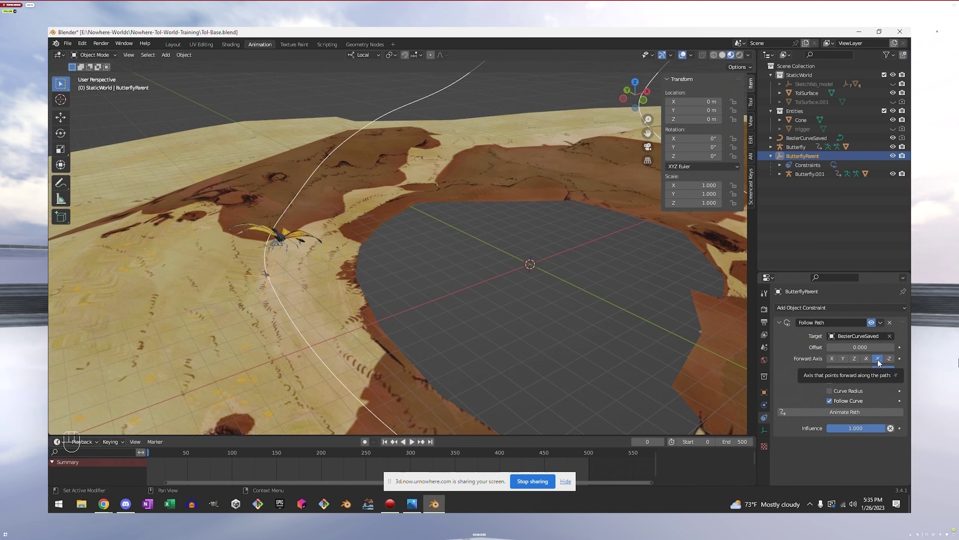
Animate the path from the Follow Path constraint, enlarge the timeline and scrub to frame 206
left_click(838, 412)
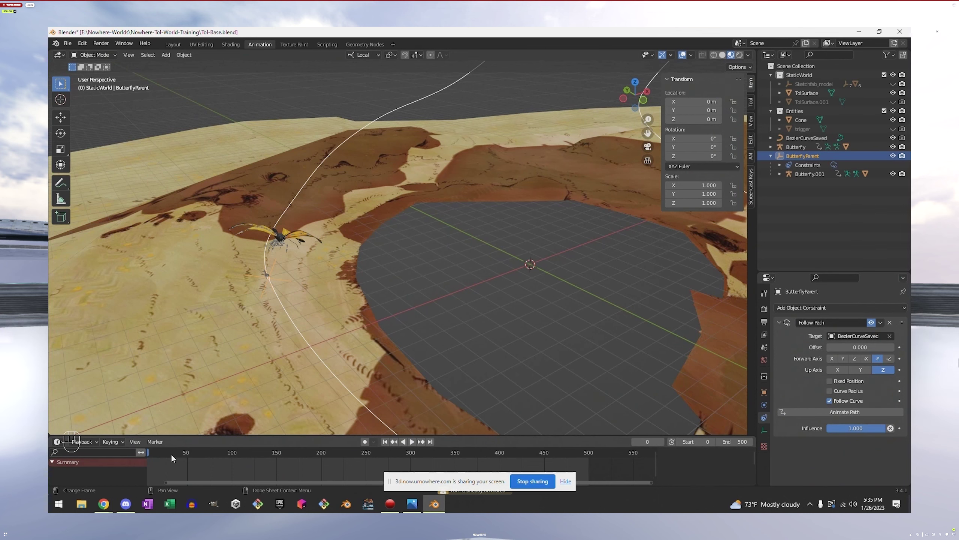
scroll(319, 435, "down", 2)
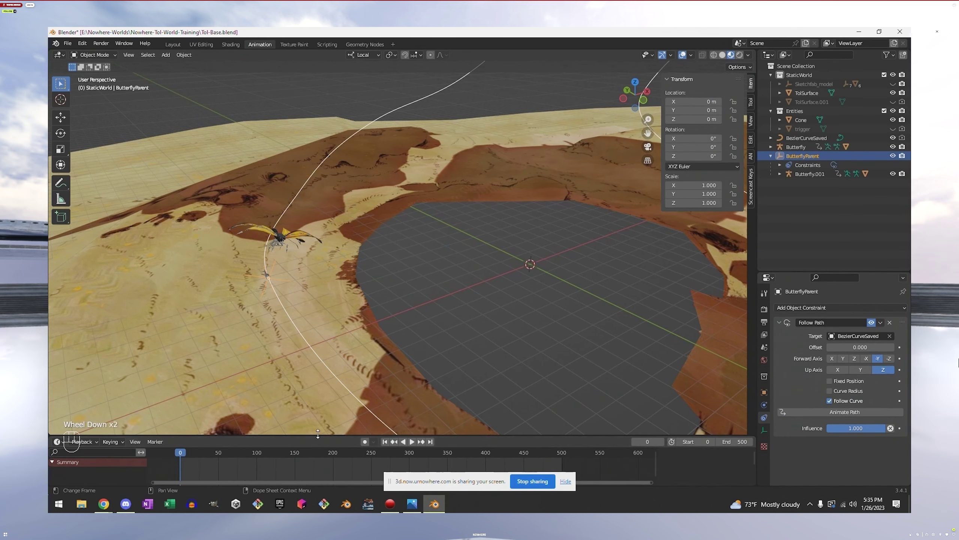
left_click_drag(319, 436, 286, 374)
left_click_drag(179, 384, 192, 388)
scroll(261, 319, "down", 2)
middle_click_drag(261, 319, 156, 268, "shift")
scroll(156, 268, "down", 1)
left_click_drag(193, 384, 337, 383)
scroll(562, 257, "down", 2)
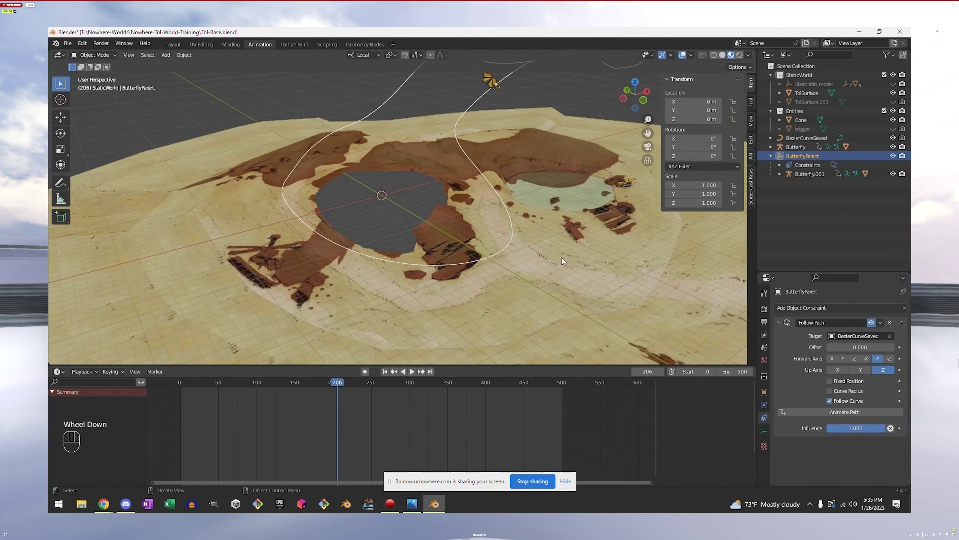
Scrub the timeline to frame 543 and back to frame 0 to examine the butterfly's flight along the curve
middle_click_drag(561, 257, 302, 357, "shift")
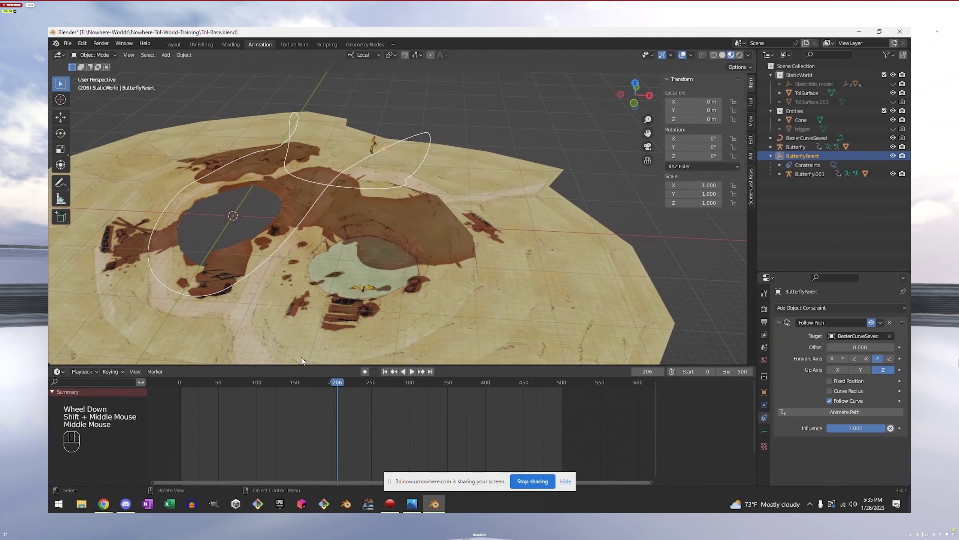
left_click(341, 384)
left_click_drag(341, 384, 595, 394)
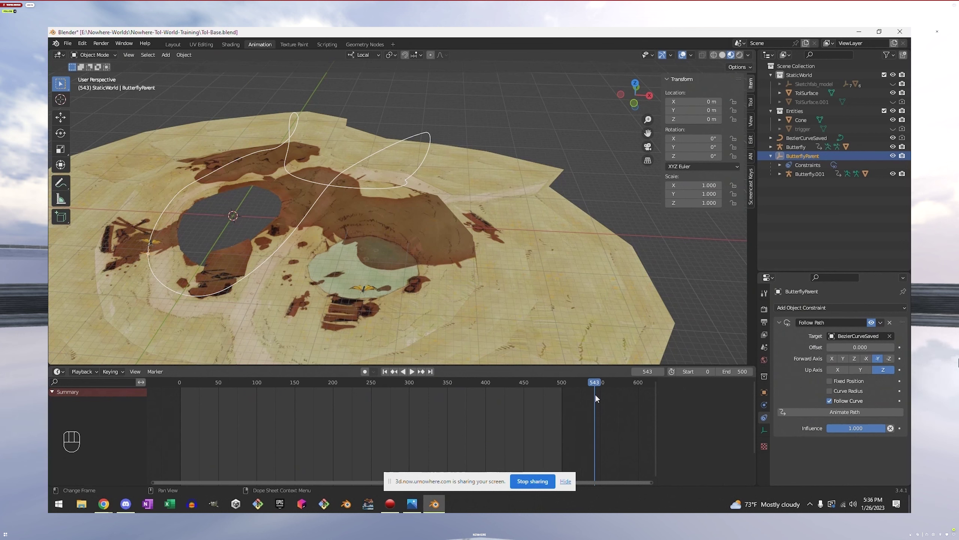
left_click_drag(599, 382, 180, 401)
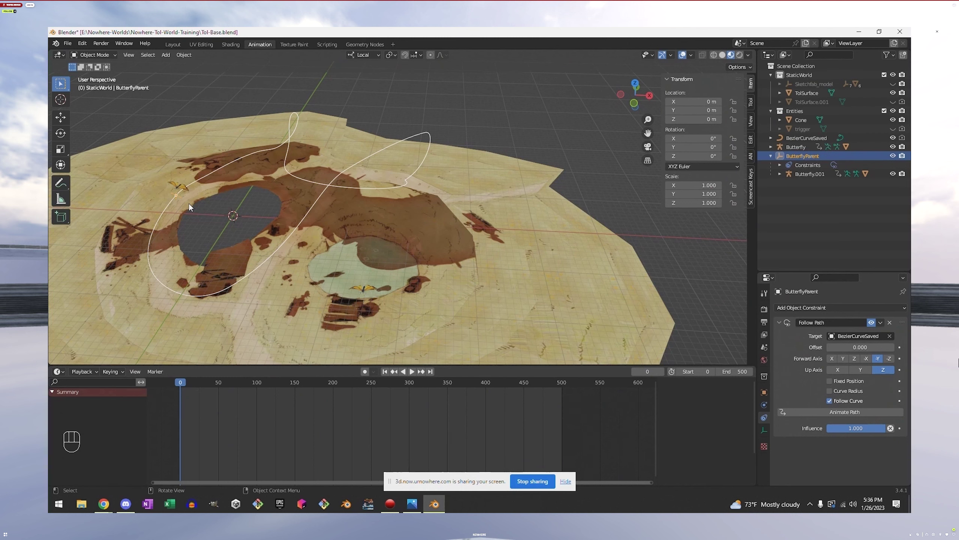
Select BezierCurveSaved and open the Frames value of its Path Animation settings for editing
left_click(799, 158)
left_click(809, 137)
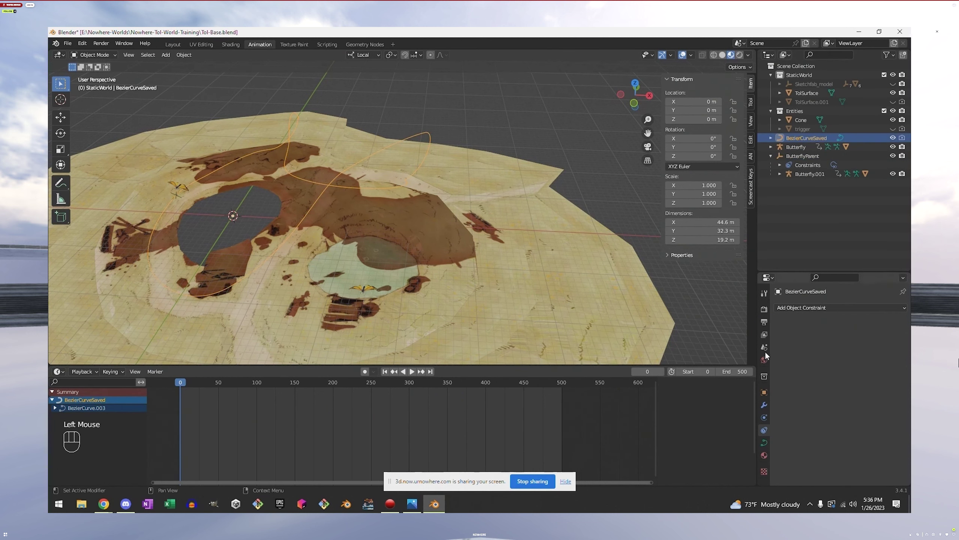
left_click(763, 443)
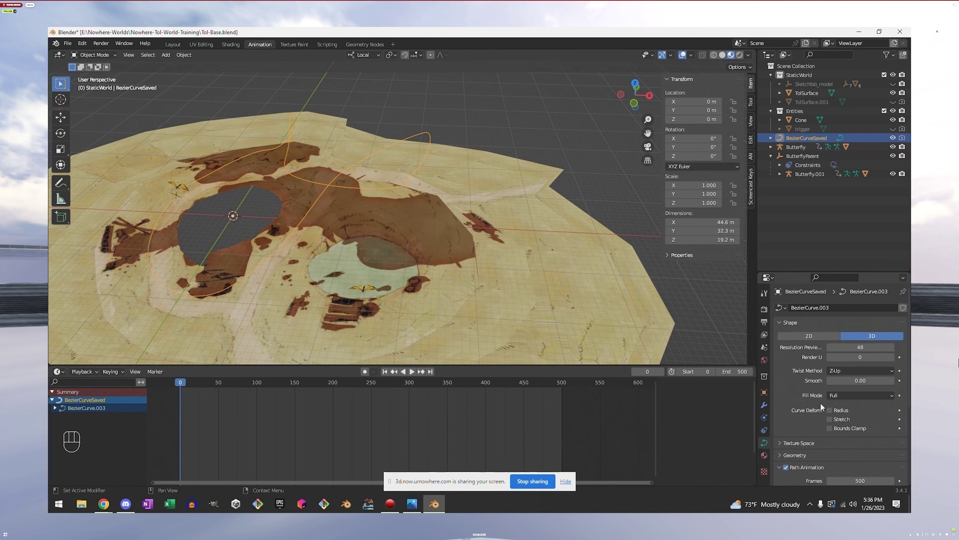
scroll(820, 405, "down", 2)
scroll(820, 406, "down", 3)
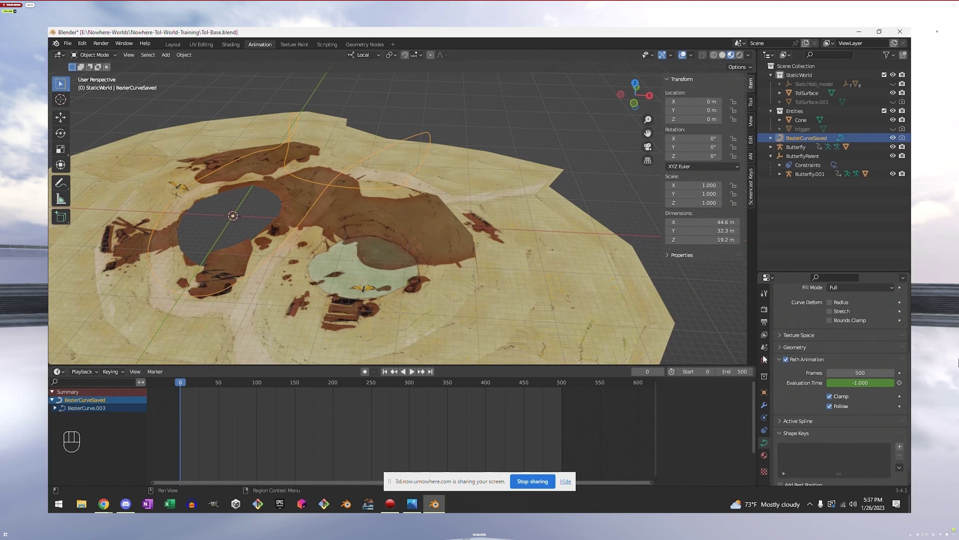
left_click(861, 373)
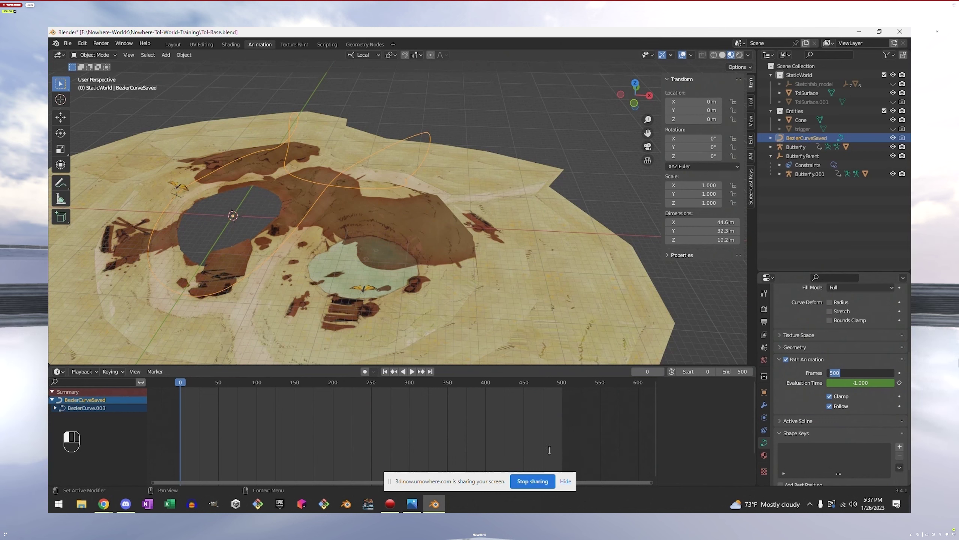
Play and scrub the path animation, return to frame 0 and reduce the timeline's height
left_click(412, 371)
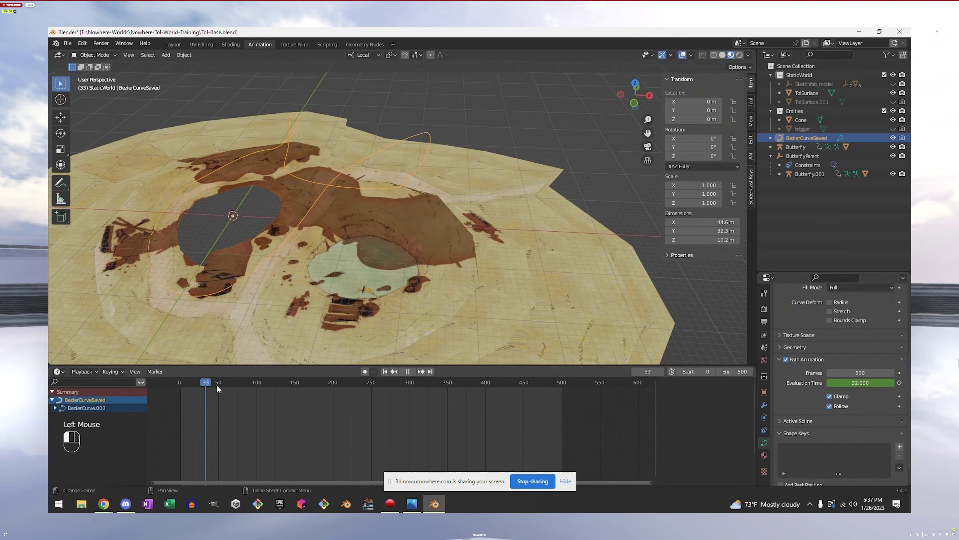
left_click_drag(301, 391, 427, 387)
left_click_drag(427, 384, 174, 399)
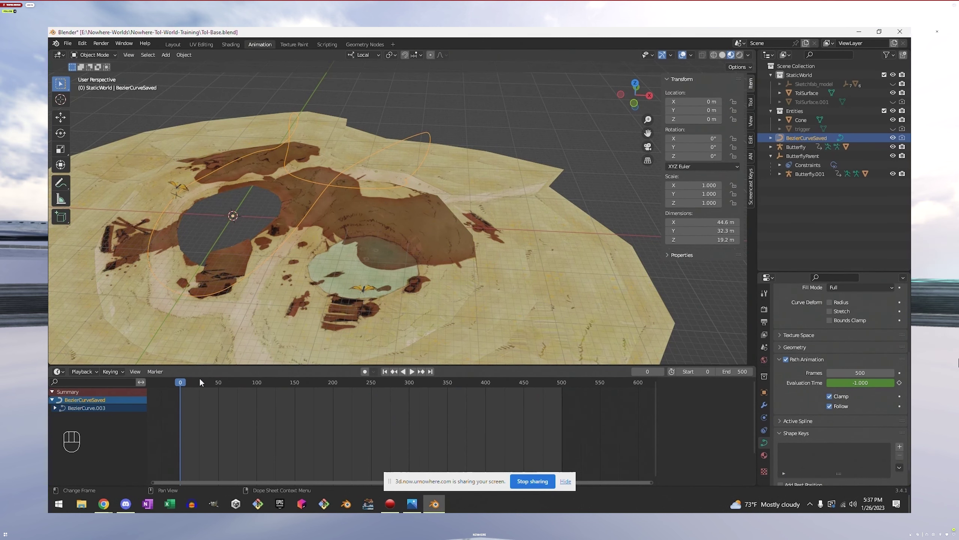
left_click_drag(331, 363, 331, 415)
Bake the ButterflyParent empty's action from frame 0 to 500 with Visual Keying and Clear Constraints enabled
left_click(815, 156)
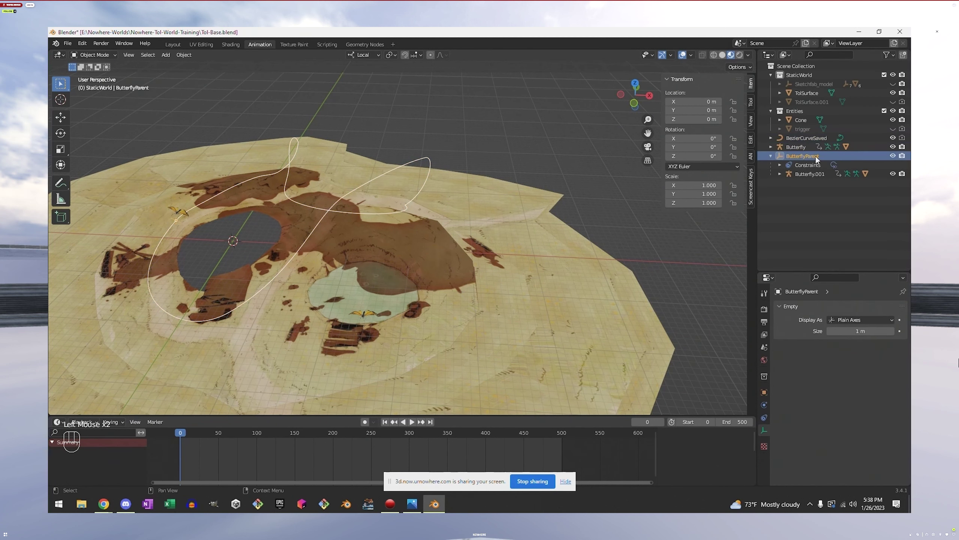
left_click(764, 417)
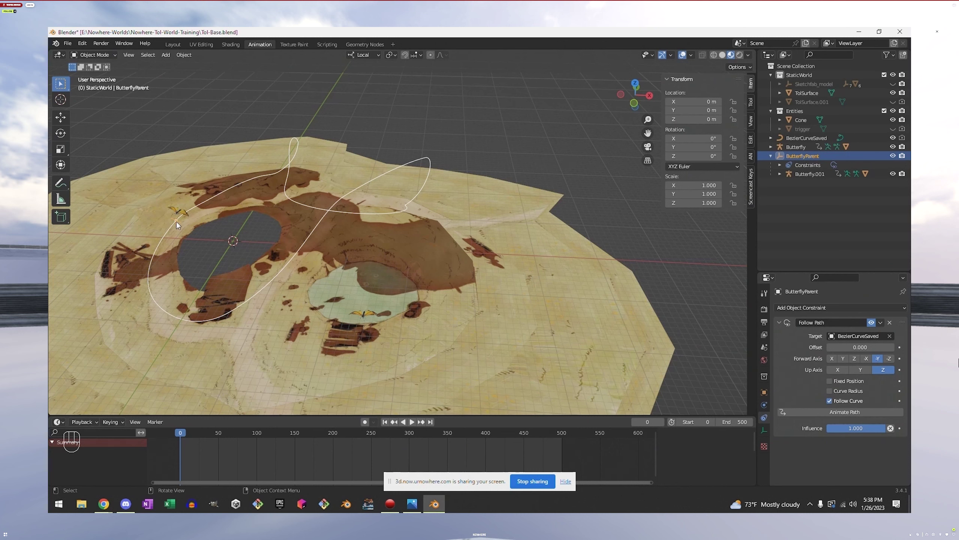
left_click(187, 56)
mouse_move(234, 283)
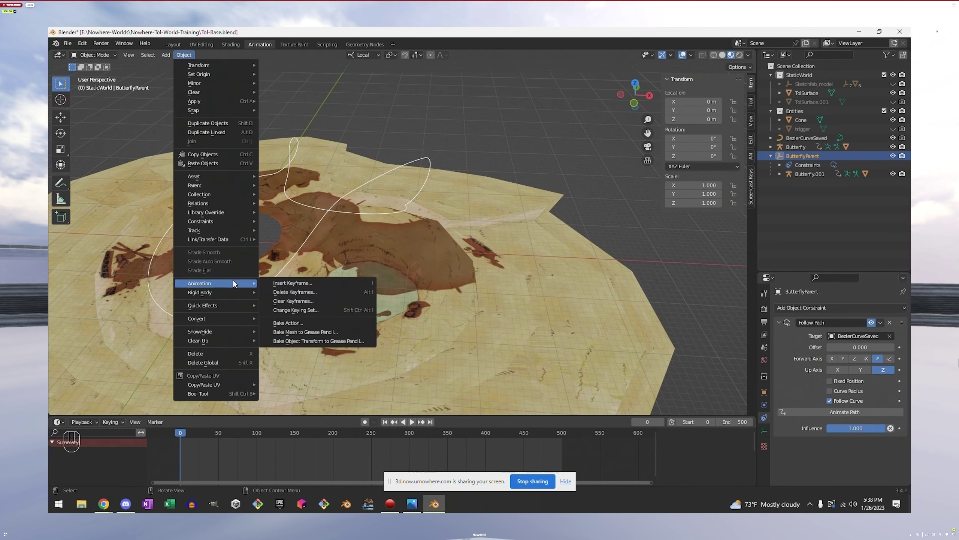
left_click(297, 323)
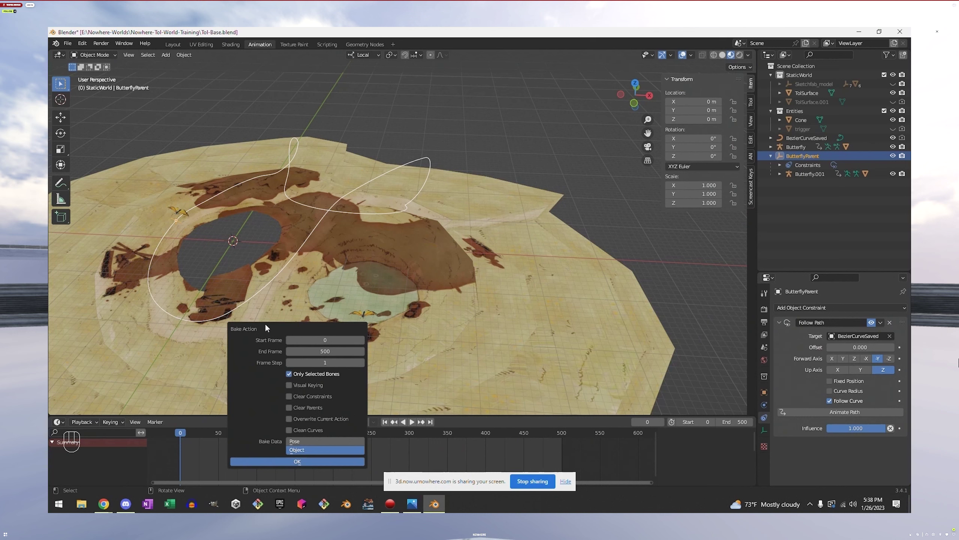
left_click(289, 384)
left_click(290, 396)
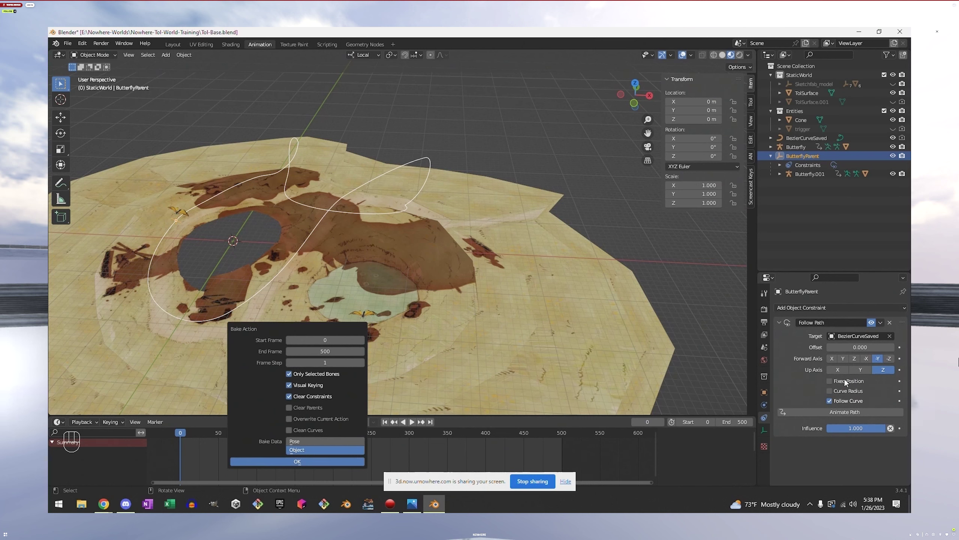
left_click(298, 462)
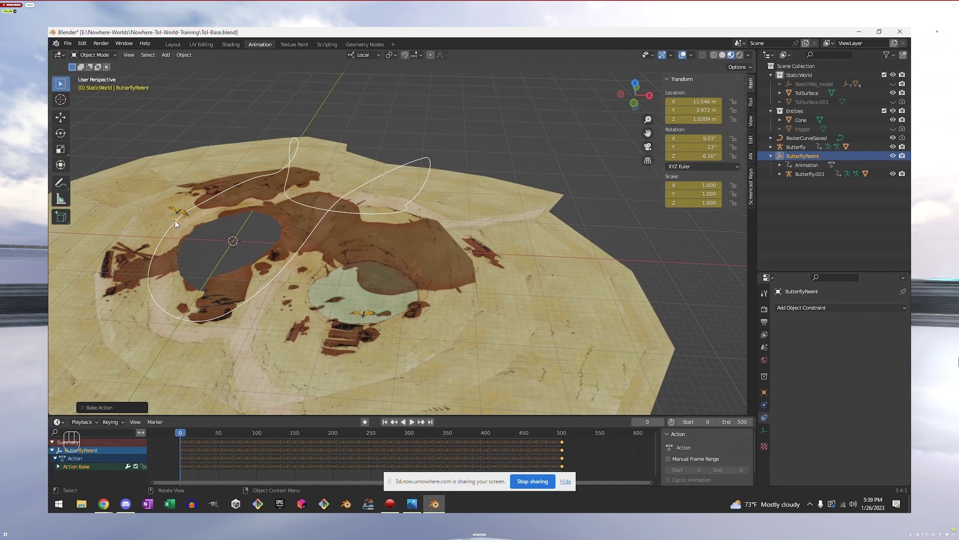
Rename ButterflyParent's baked action to ButterflyMove
double_click(75, 458)
type("Butt")
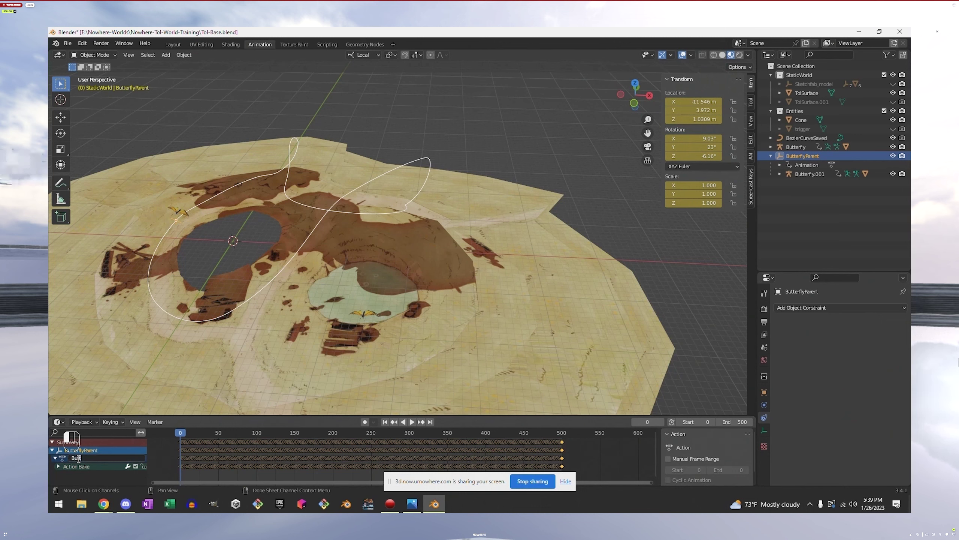
type("erfly")
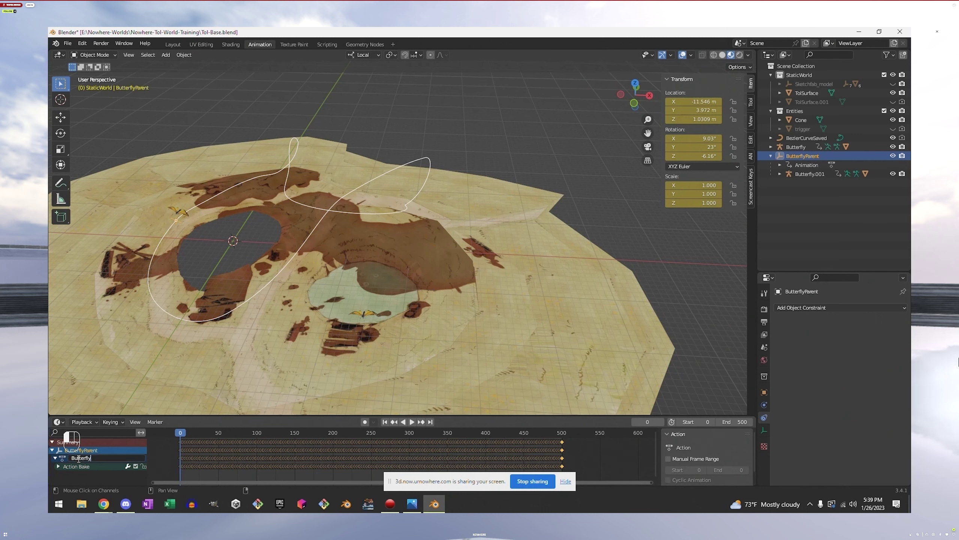
type("Move")
key("Return")
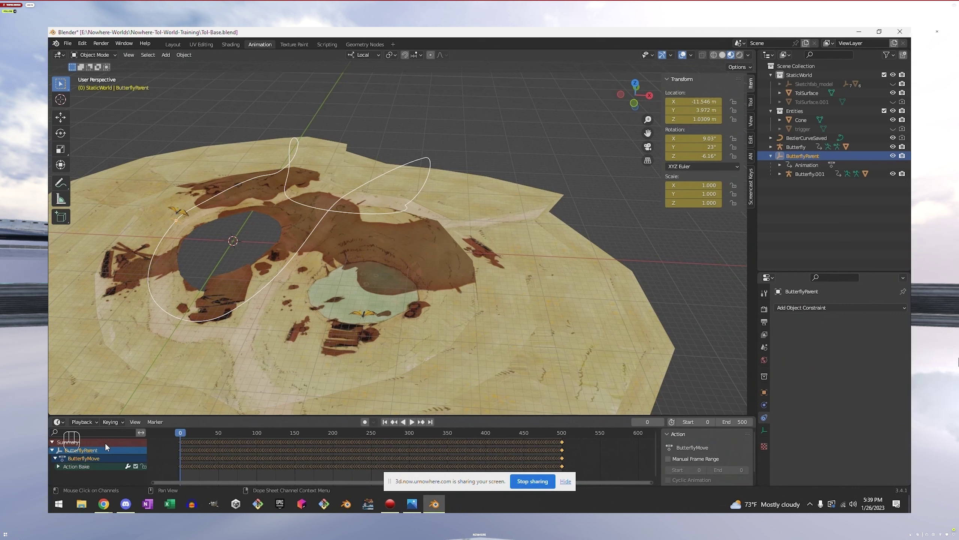
left_click(87, 459)
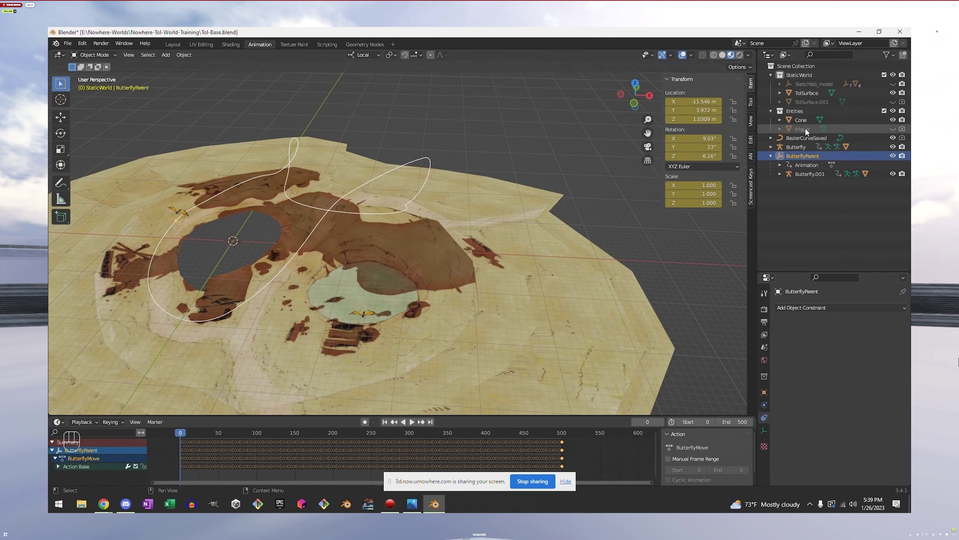
Unhide the trigger object in the Entities collection and select it
left_click(893, 129)
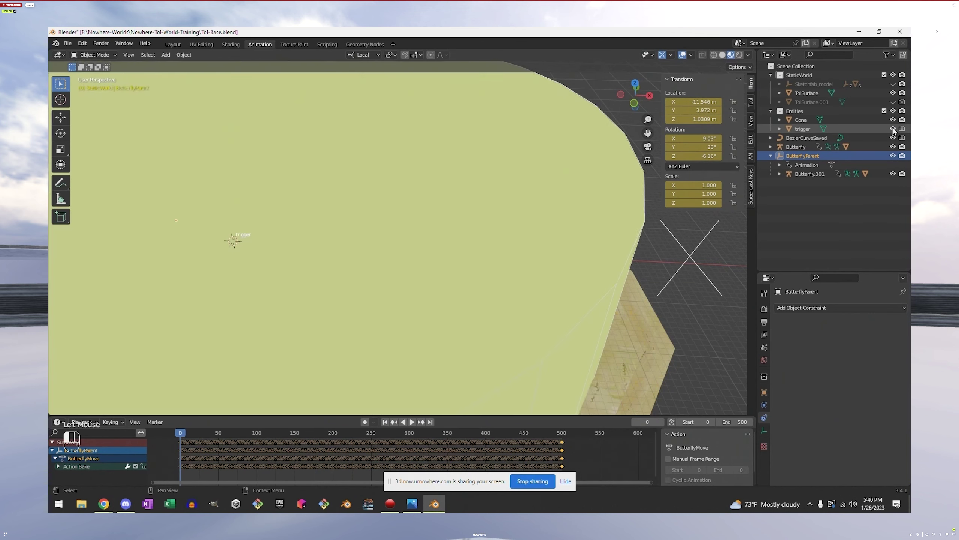
middle_click_drag(489, 216, 450, 208)
scroll(429, 210, "down", 2)
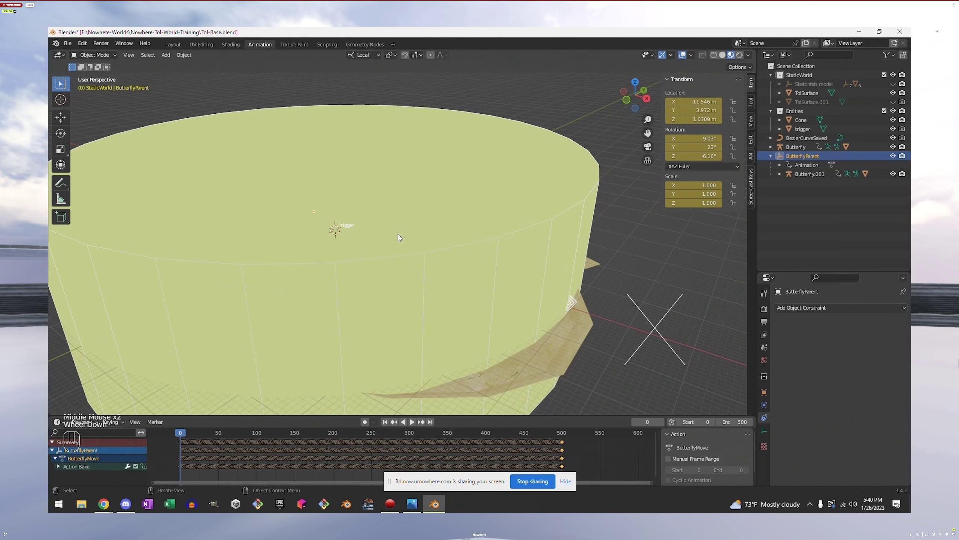
scroll(399, 237, "down", 1)
scroll(399, 237, "up", 1)
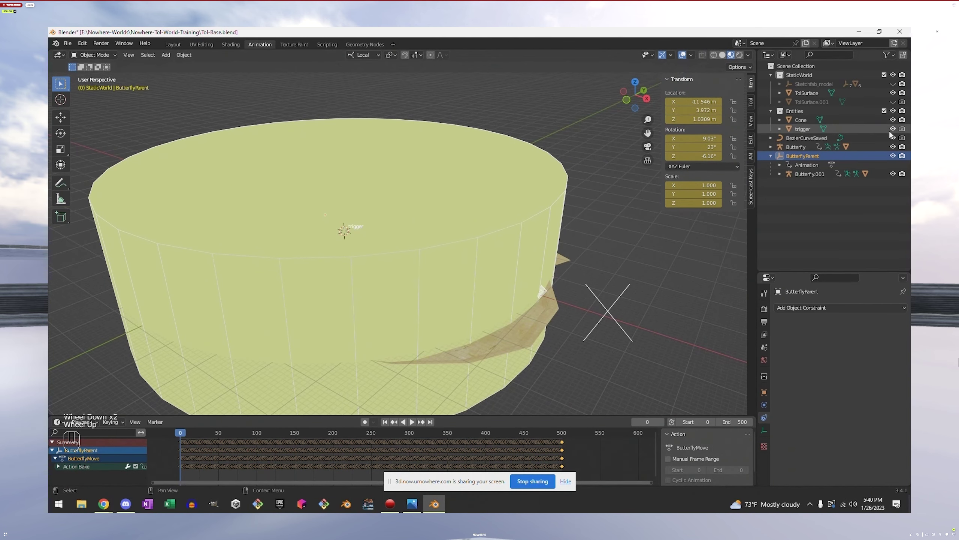
left_click(799, 129)
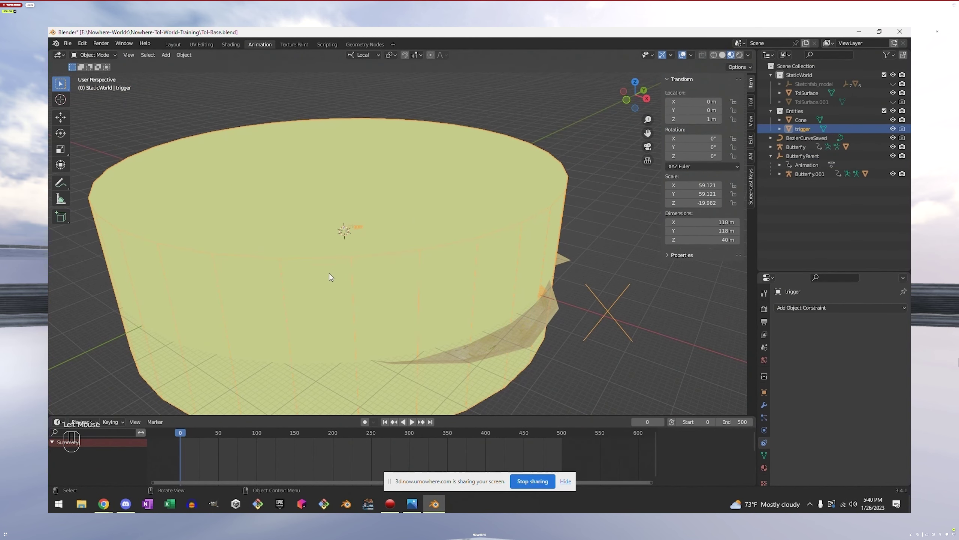
scroll(329, 273, "up", 2)
scroll(329, 273, "up", 5)
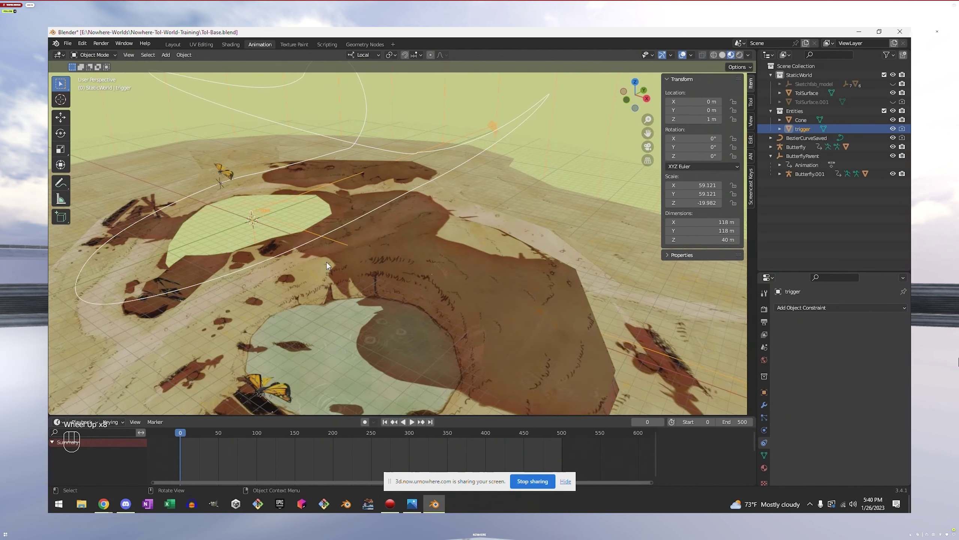
scroll(326, 262, "up", 2)
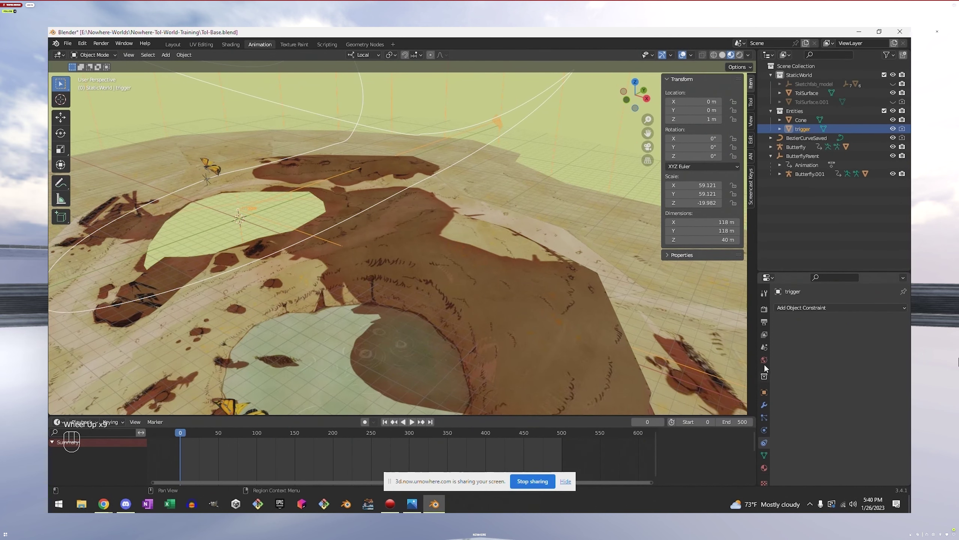
Examine the trigger's existing On Enter action in the scene's NWR entity properties
left_click(763, 348)
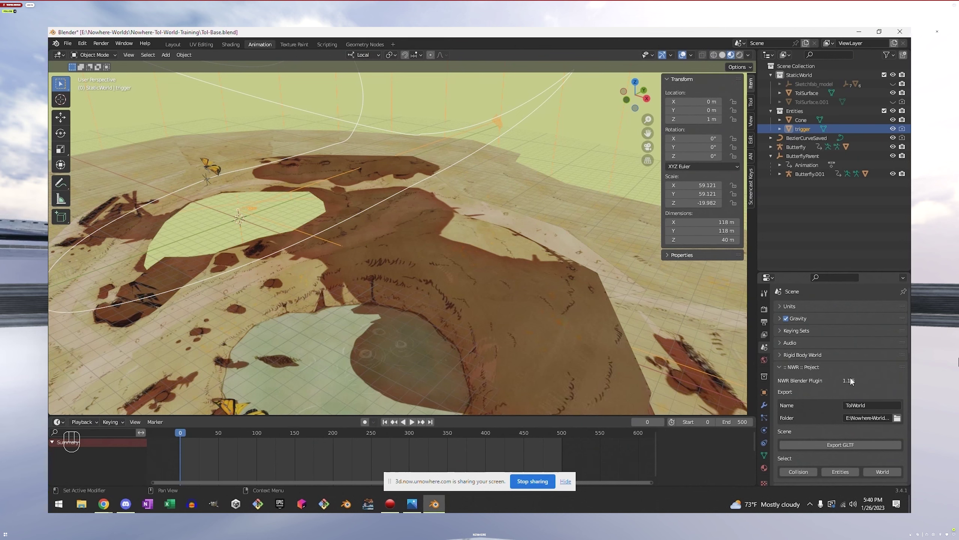
scroll(850, 381, "down", 8)
scroll(839, 389, "down", 6)
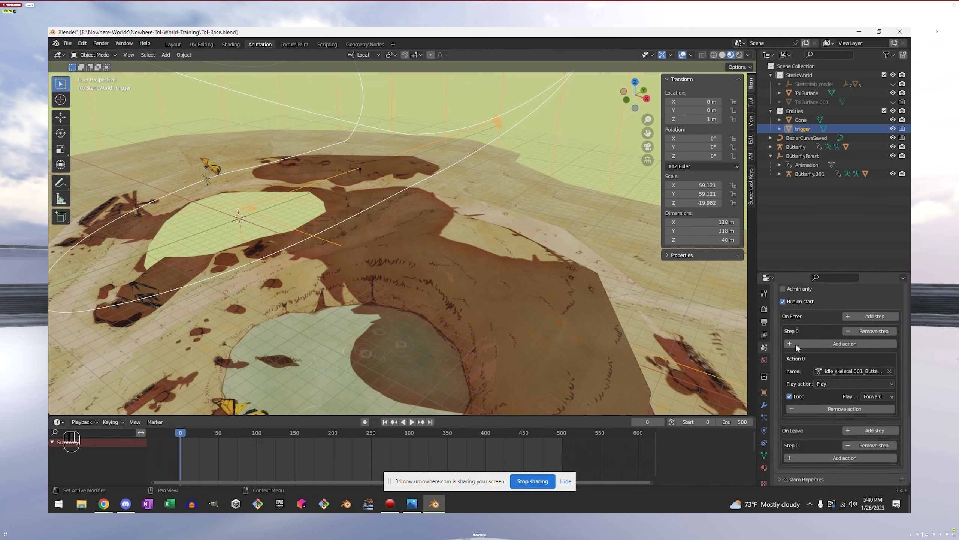
scroll(834, 362, "up", 1)
scroll(831, 359, "up", 2)
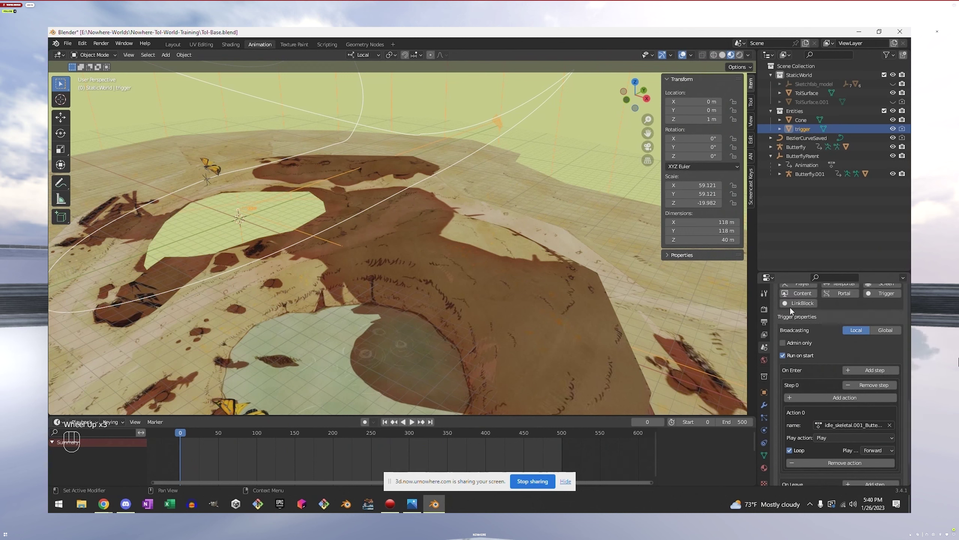
scroll(816, 367, "down", 2)
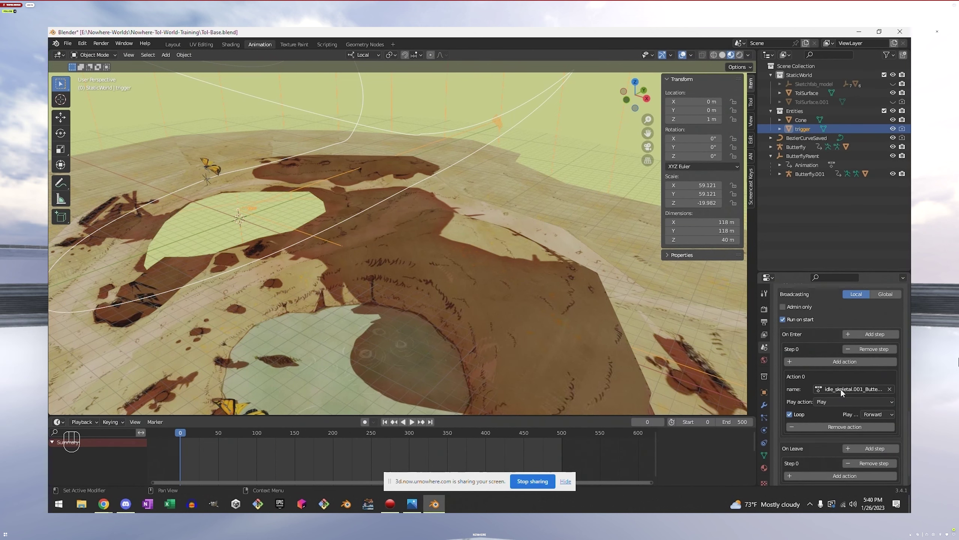
middle_click_drag(231, 379, 308, 315, "shift")
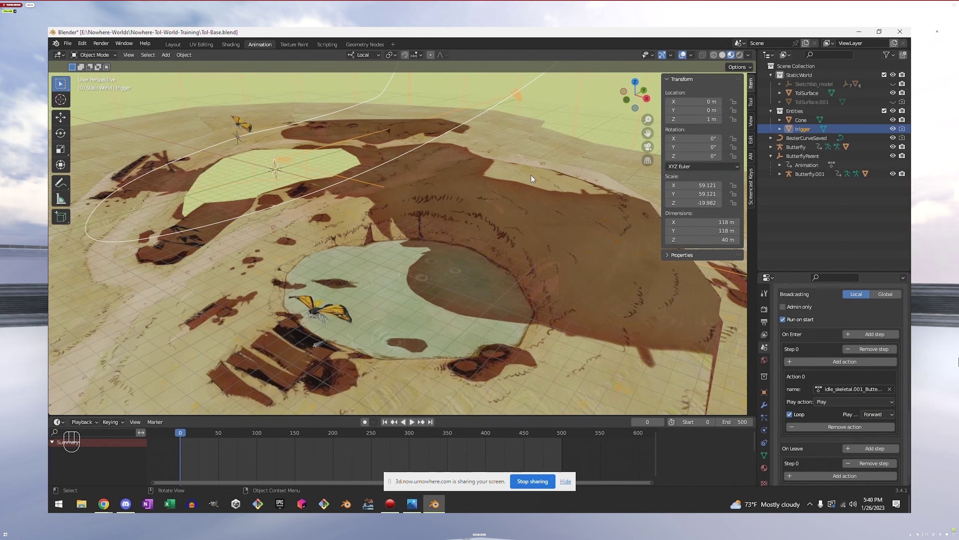
scroll(838, 372, "down", 2)
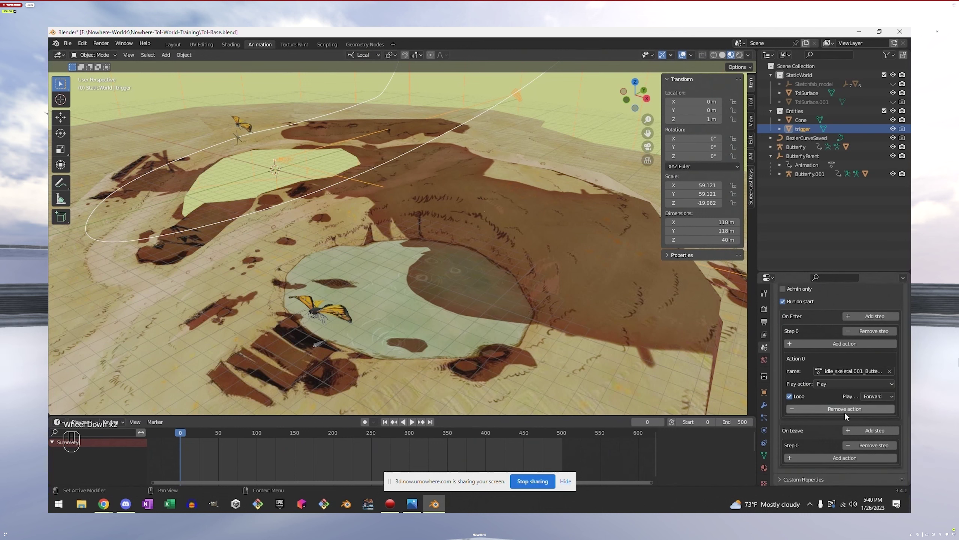
Add a second action to the trigger's On Enter Step 0, assign ButterflyMove to it and enable Loop
left_click(839, 344)
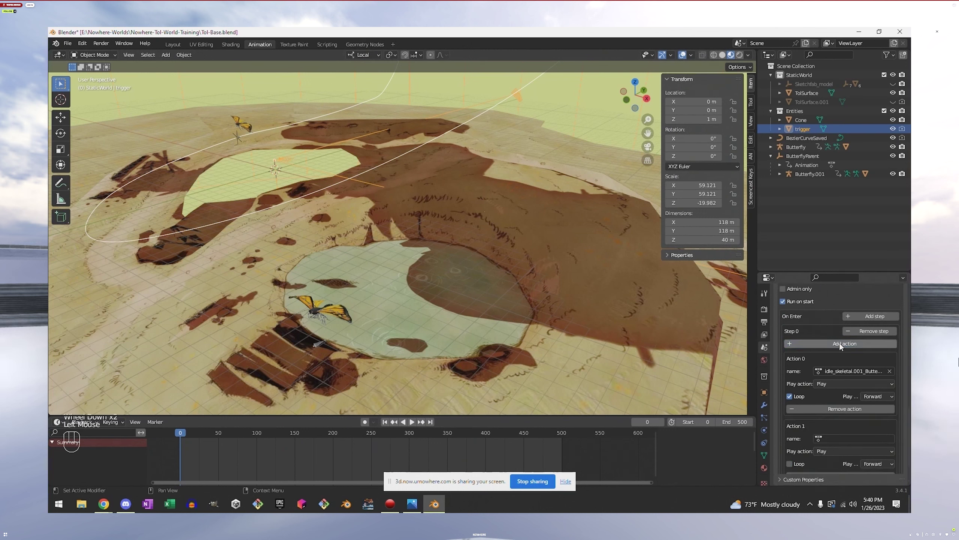
scroll(837, 408, "down", 1)
left_click(851, 420)
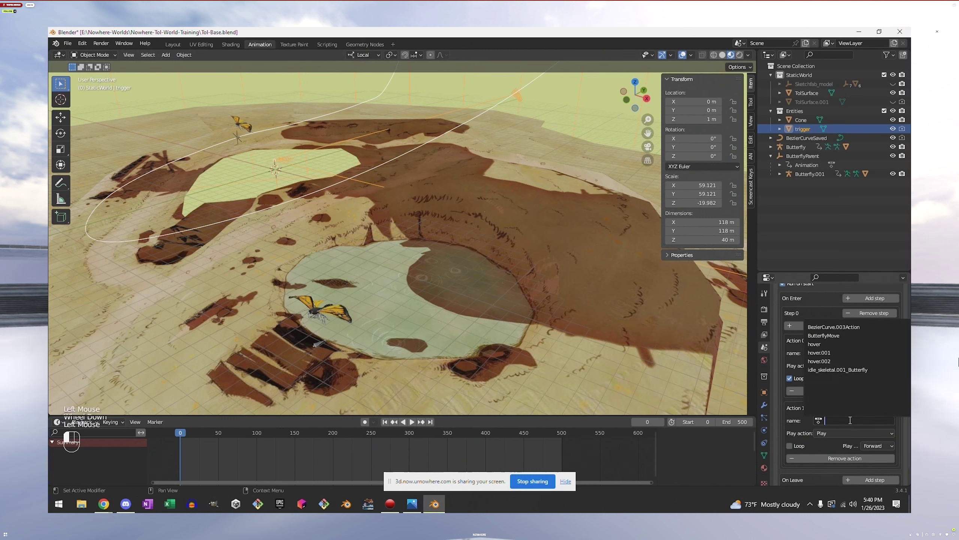
left_click(838, 335)
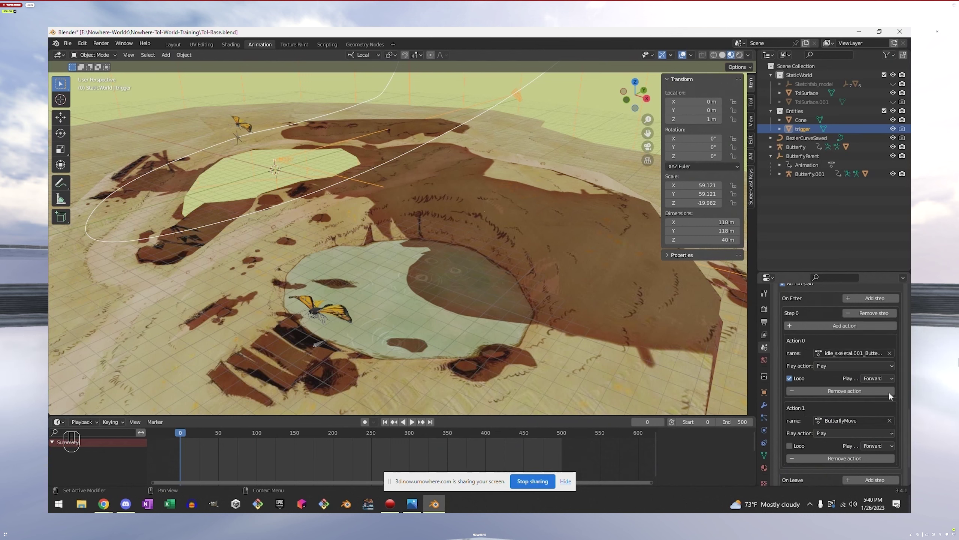
left_click(790, 444)
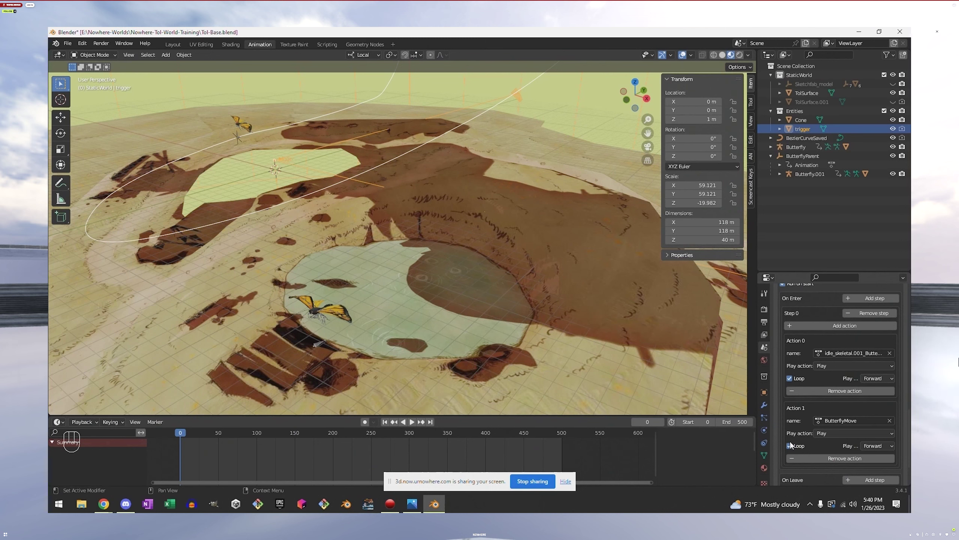
Unhide Sketchfab_model with its children and save the Blender file
left_click(893, 83, "shift")
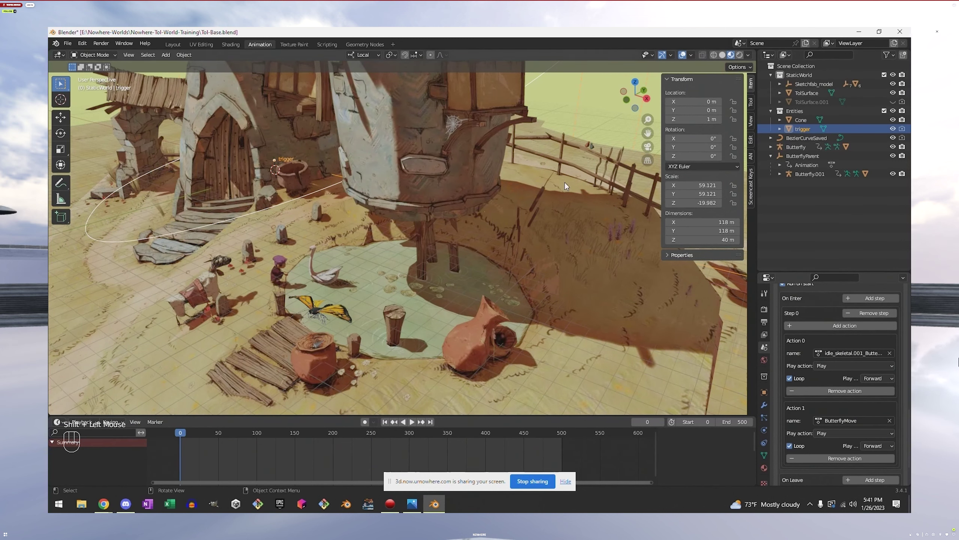
middle_click_drag(514, 192, 296, 139)
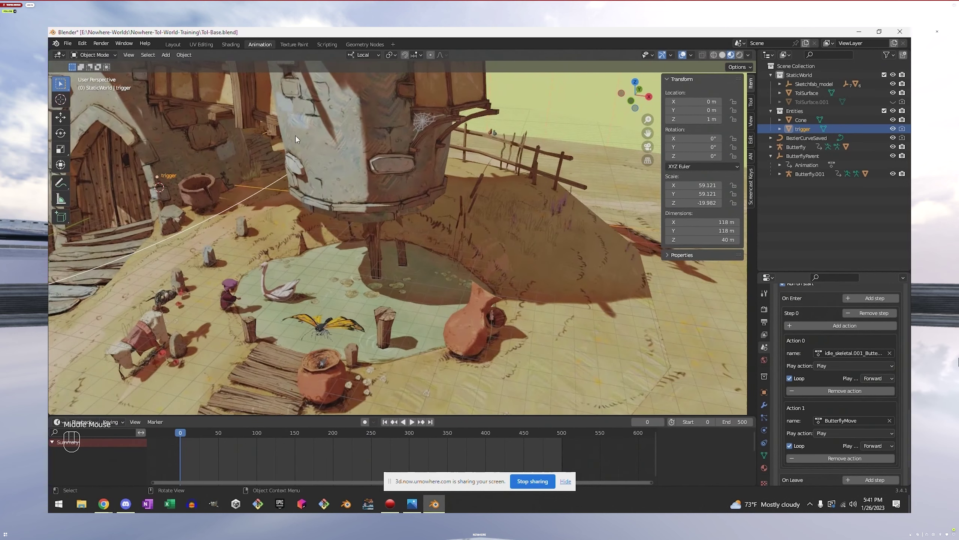
left_click(67, 43)
left_click(76, 103)
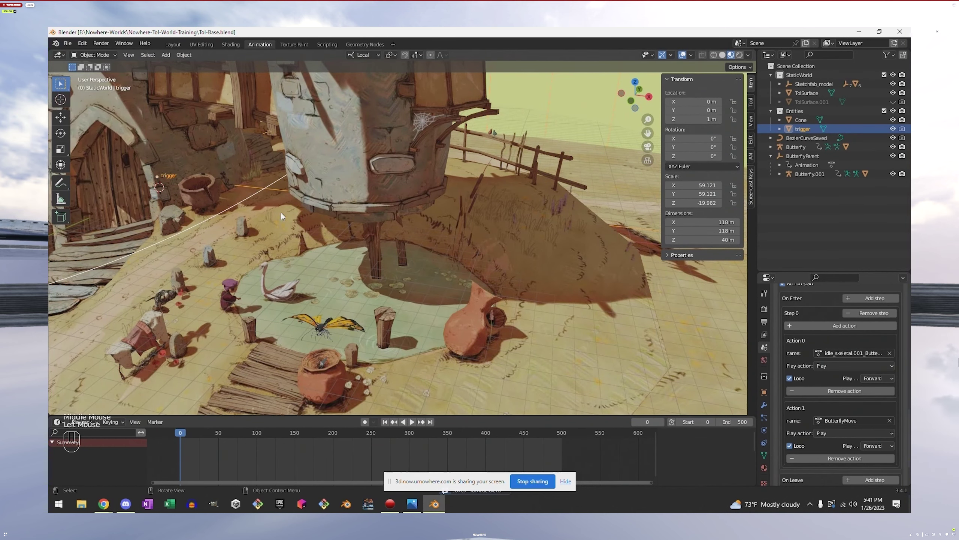
middle_click_drag(276, 231, 400, 208, "shift")
scroll(407, 202, "down", 2)
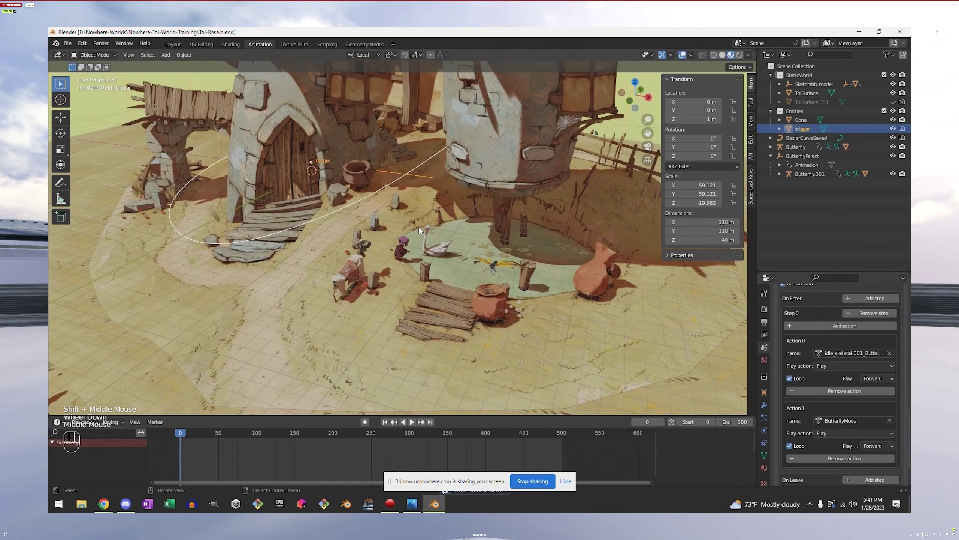
Export the TolWorld project as GLTF from the scene's NWR project settings
left_click(765, 358)
scroll(828, 359, "up", 7)
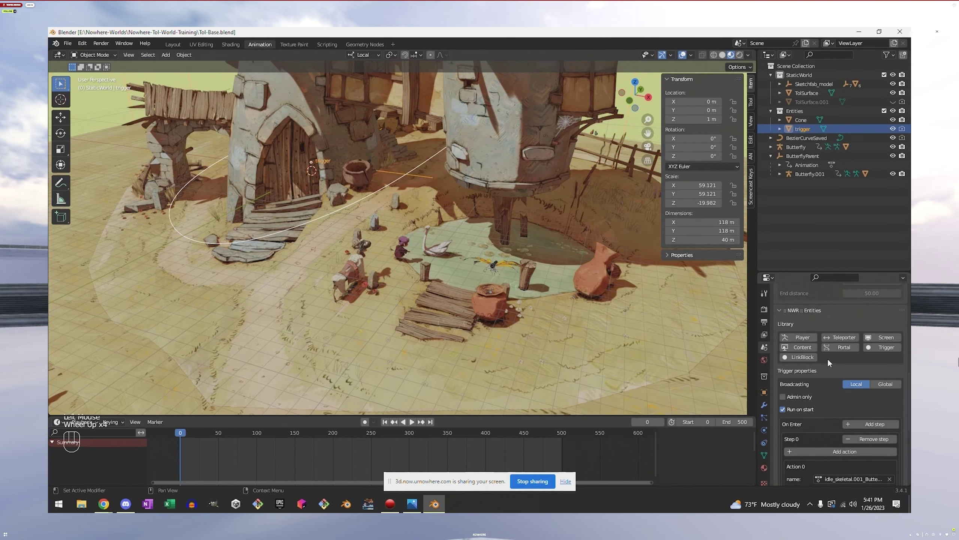
scroll(828, 357, "up", 5)
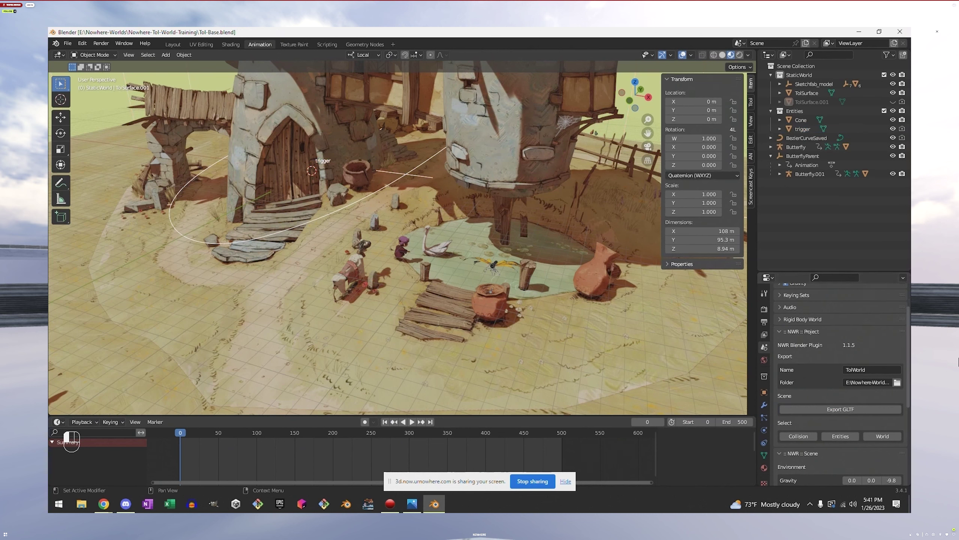
Switch to worldrunner, load TolWorld.gltf from the Nowhere-Tol-World-Training output folder, maximize the window and look around the scene for the butterfly
left_click(370, 508)
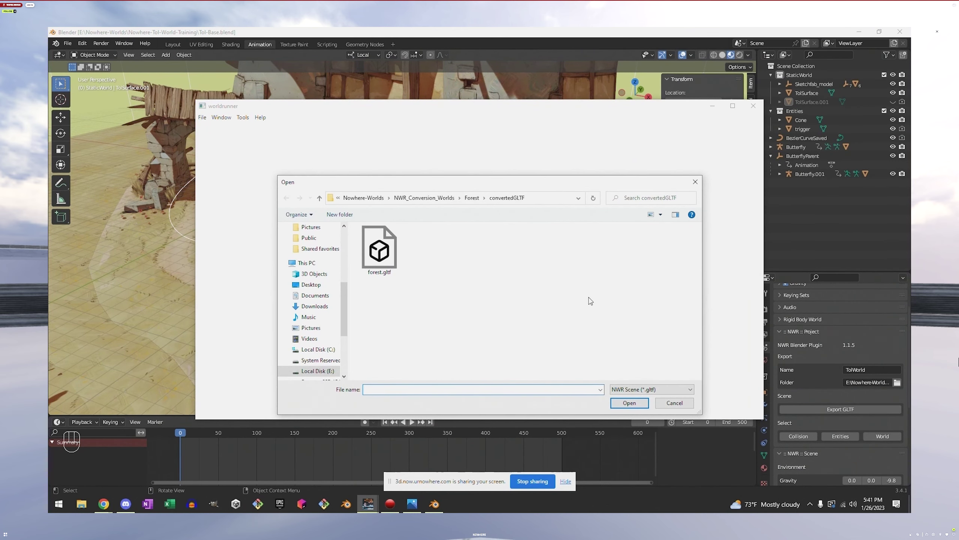
left_click(452, 198)
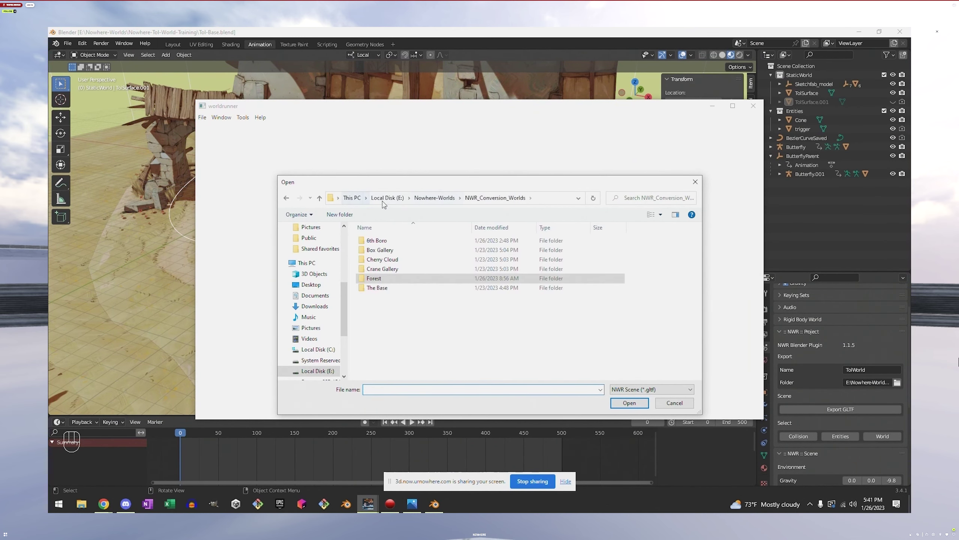
left_click(435, 197)
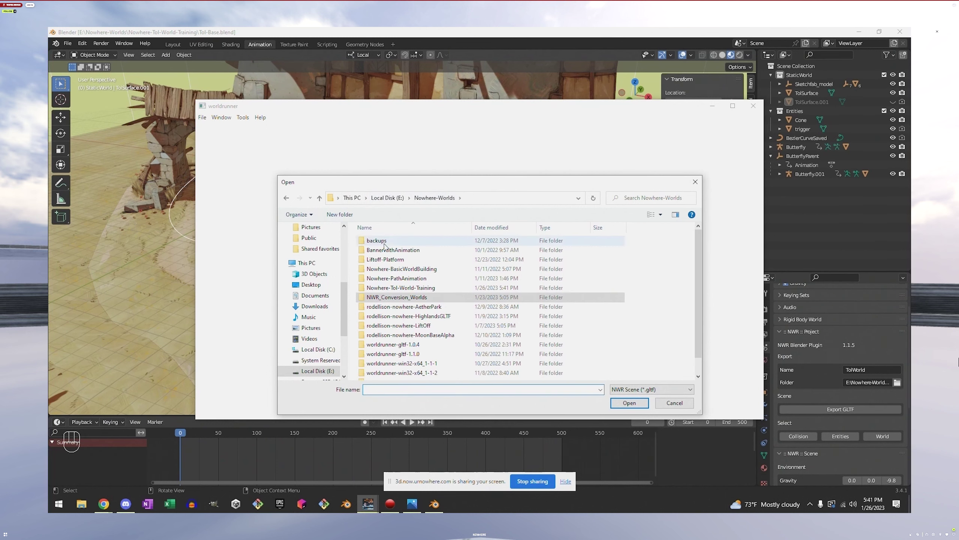
double_click(401, 287)
double_click(376, 240)
left_click(380, 250)
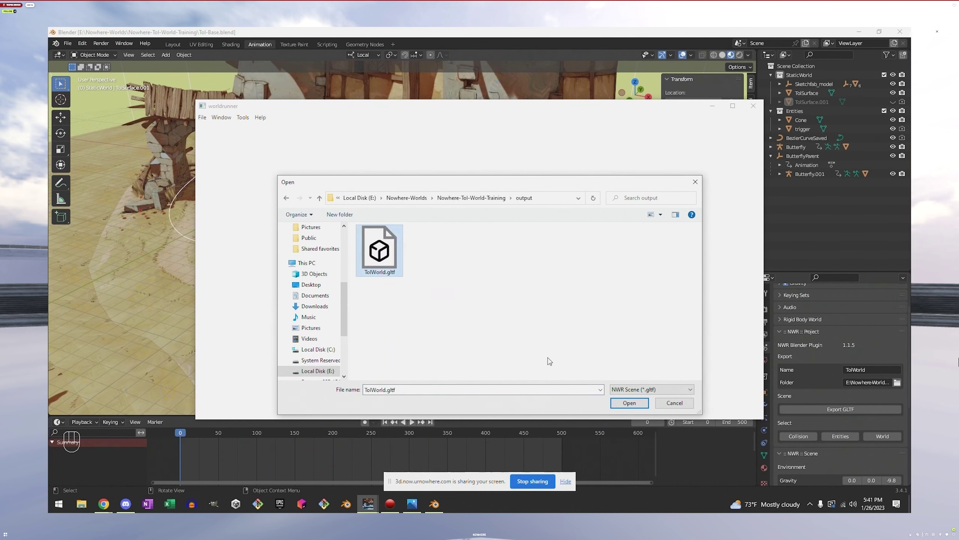
left_click(629, 403)
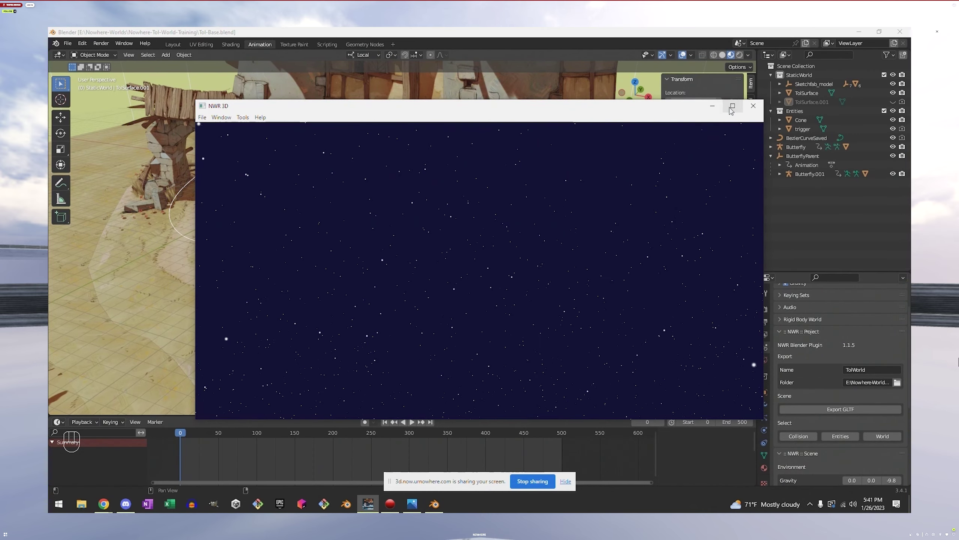
left_click(732, 106)
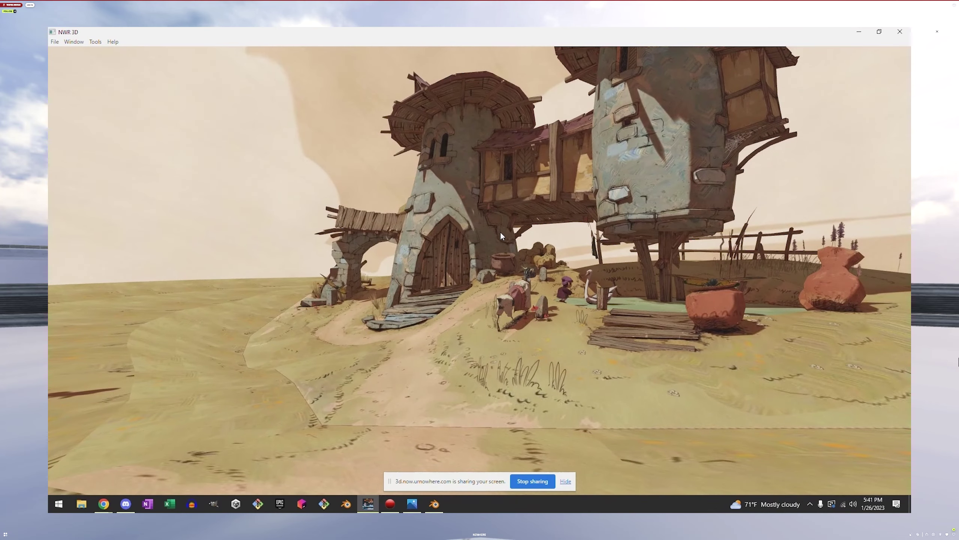
left_click_drag(469, 237, 504, 165)
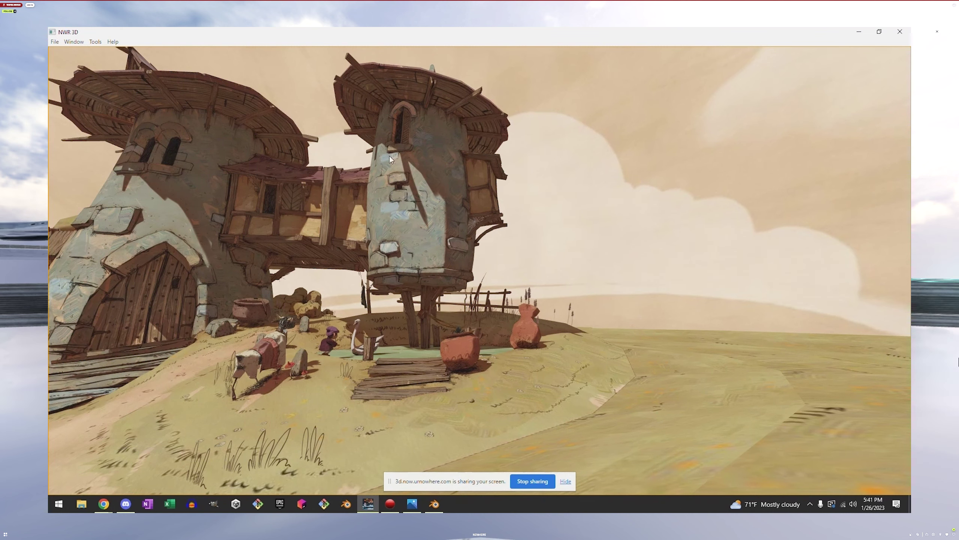
left_click_drag(390, 155, 309, 316)
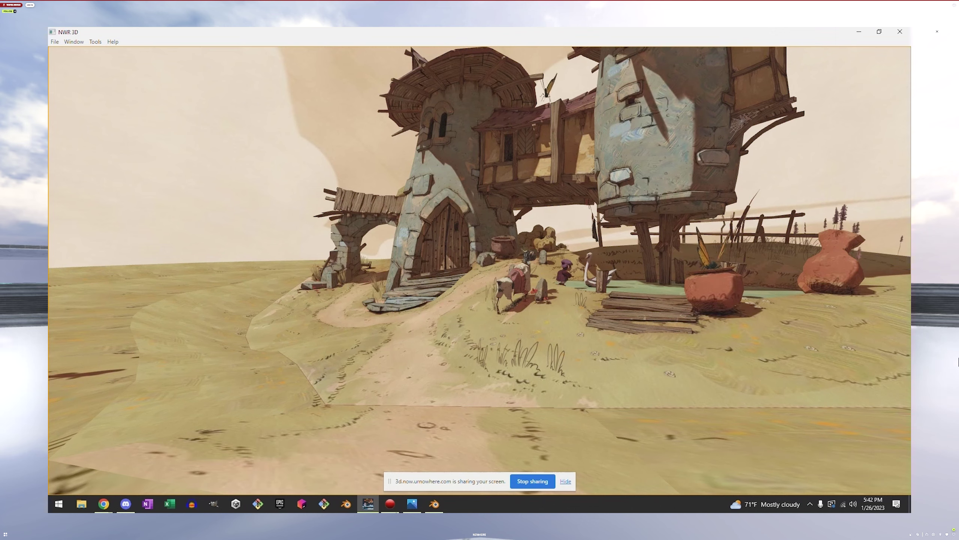
Switch to Blender and examine which animation is assigned to Butterfly.001 under ButterflyParent
left_click(435, 503)
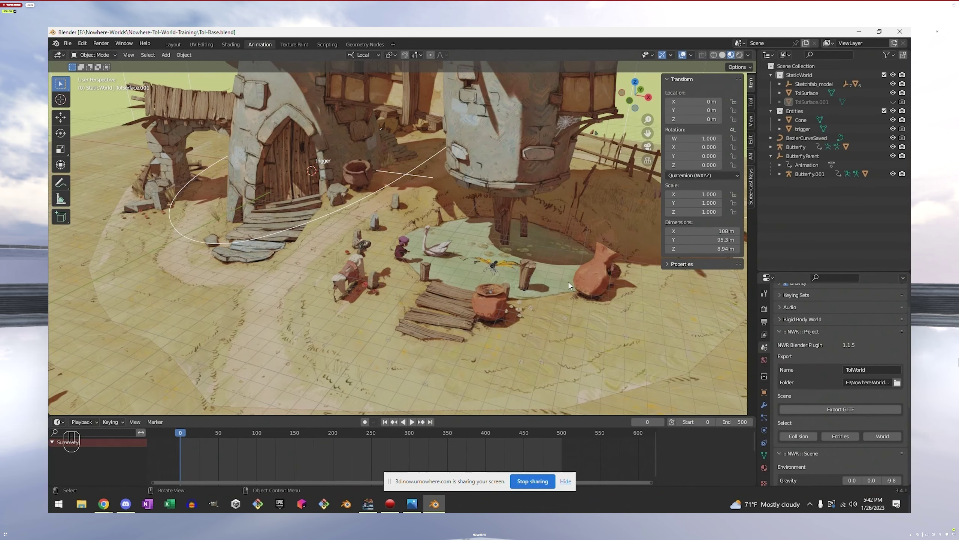
left_click(780, 174)
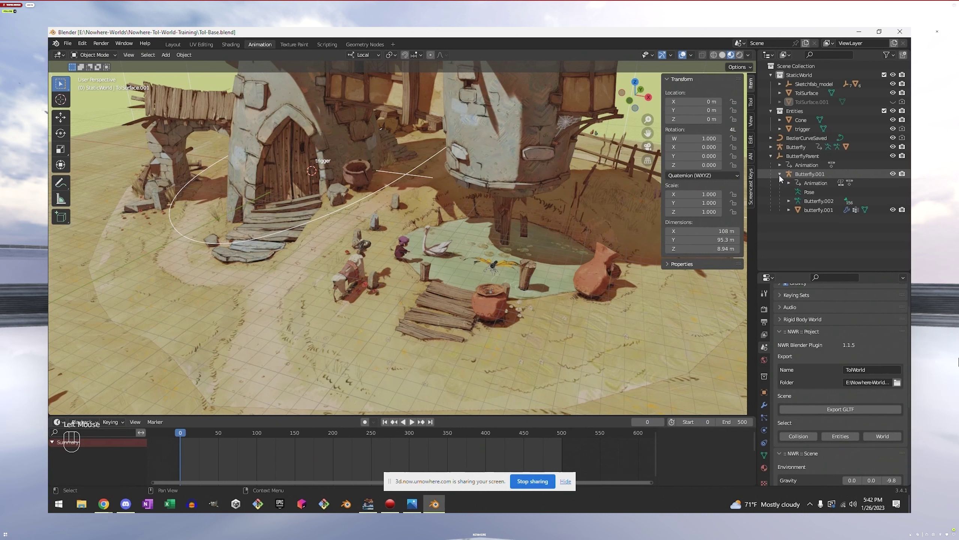
left_click(788, 210)
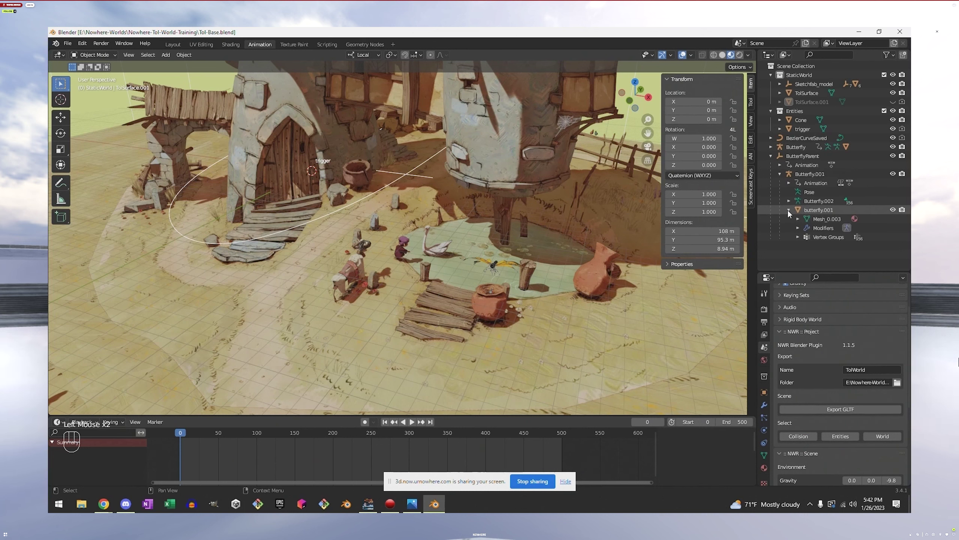
left_click(788, 182)
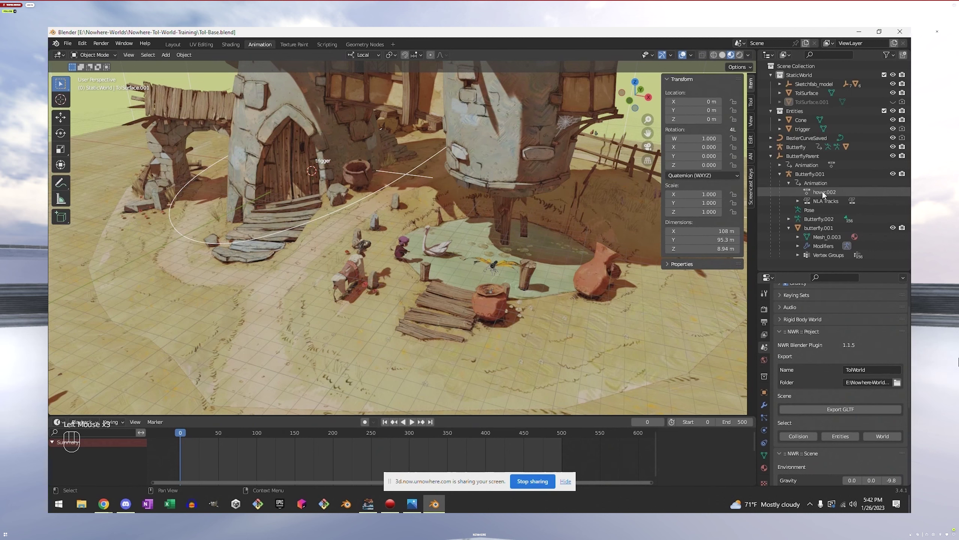
Add a third action to the trigger's On Enter Step 0 and assign hover.002 to it
left_click(802, 131)
scroll(831, 360, "down", 8)
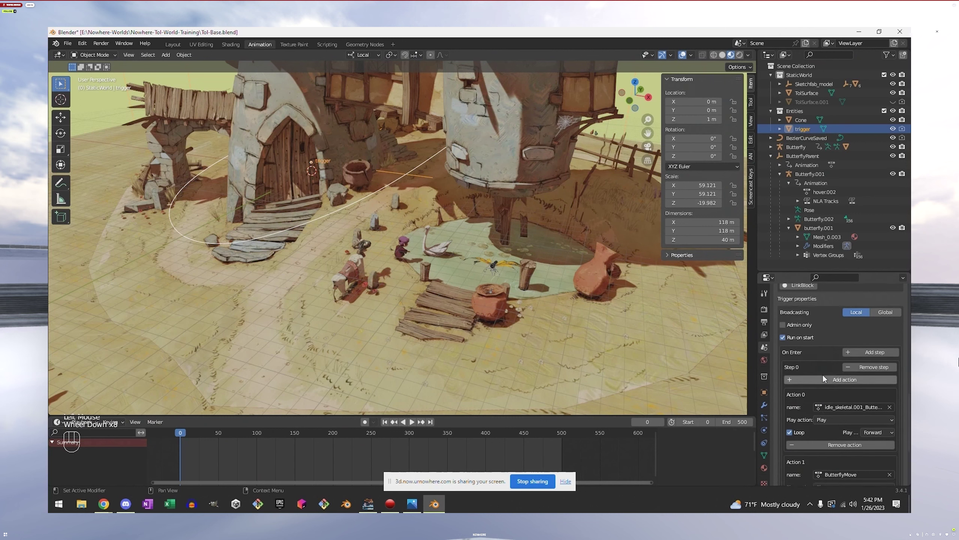
scroll(823, 375, "down", 3)
scroll(853, 331, "up", 1)
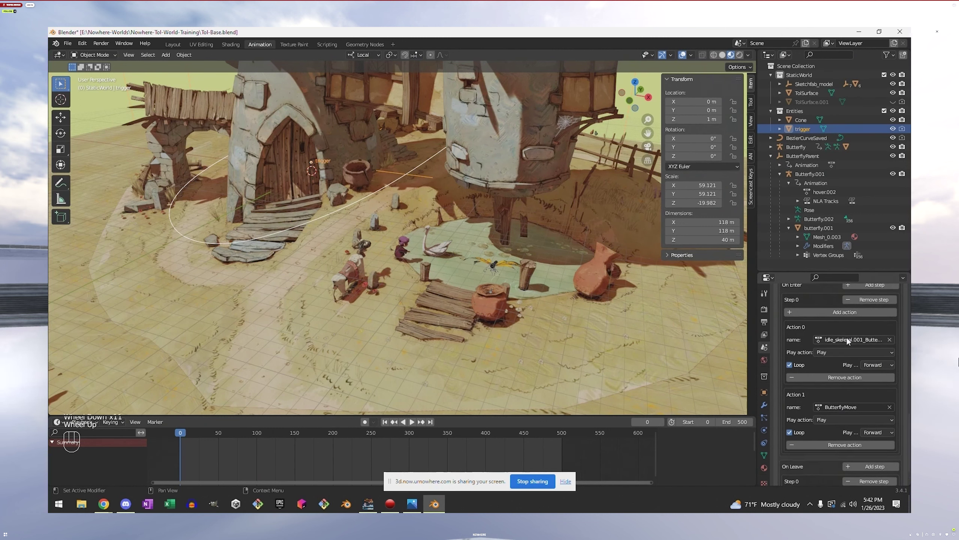
left_click(847, 312)
scroll(835, 384, "down", 1)
left_click(853, 438)
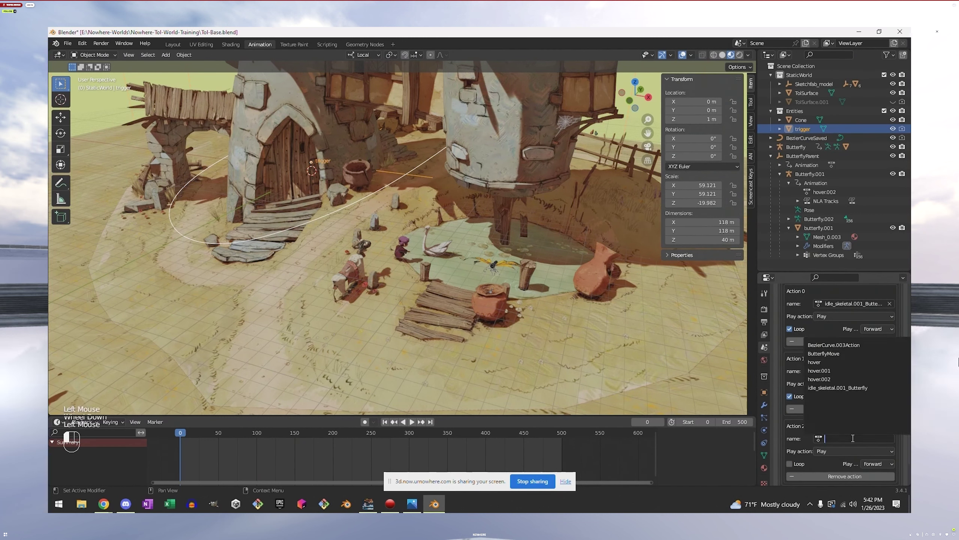
left_click(827, 379)
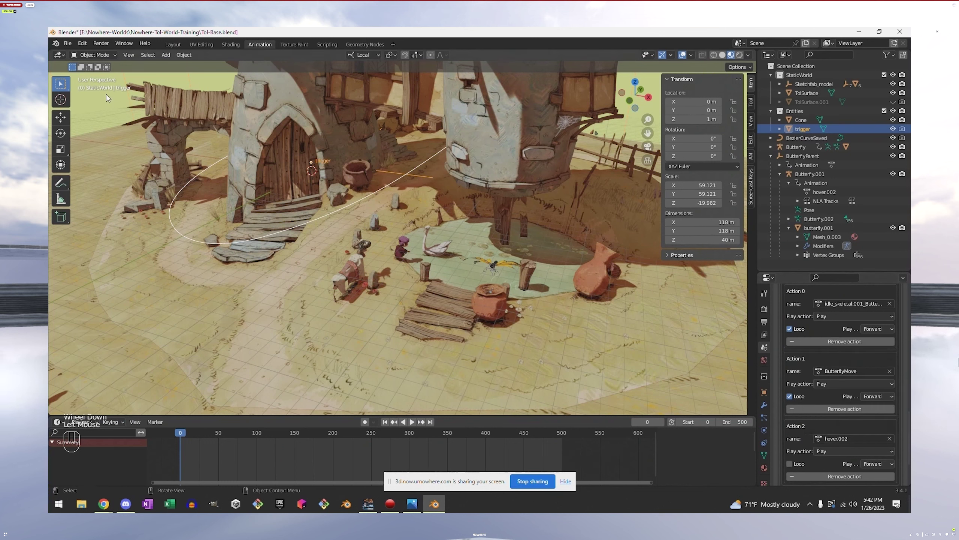
Save the Blender file and export the TolWorld project as GLTF again
left_click(67, 43)
left_click(78, 102)
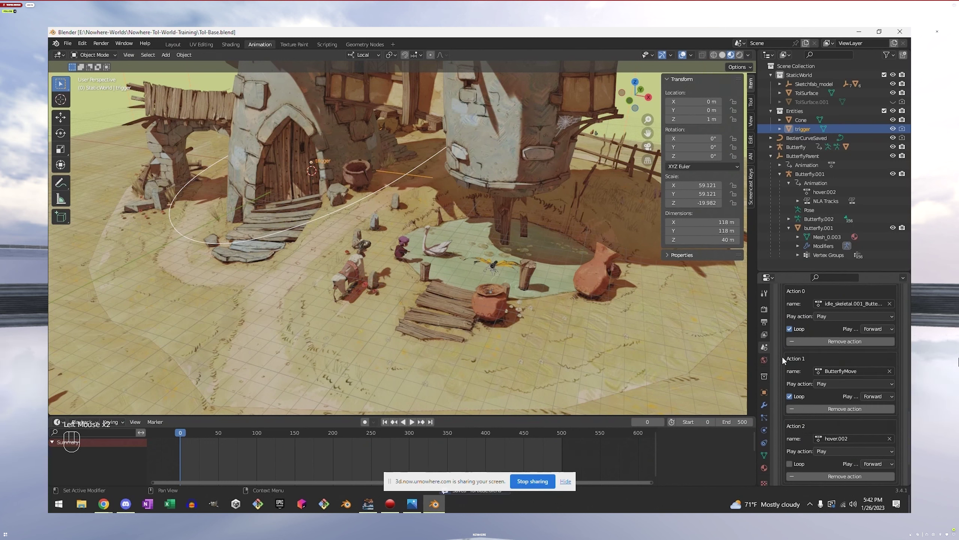
scroll(815, 357, "up", 7)
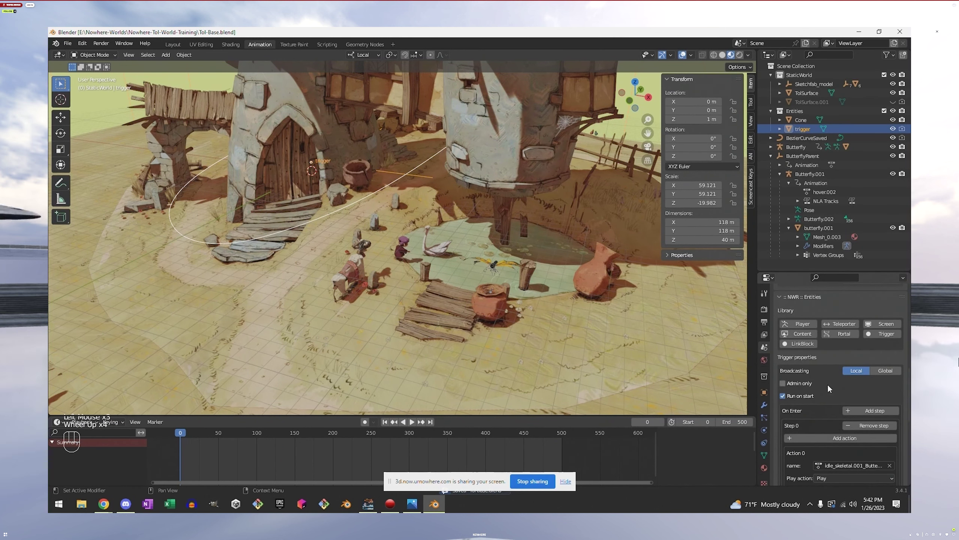
scroll(826, 367, "up", 2)
left_click(838, 377)
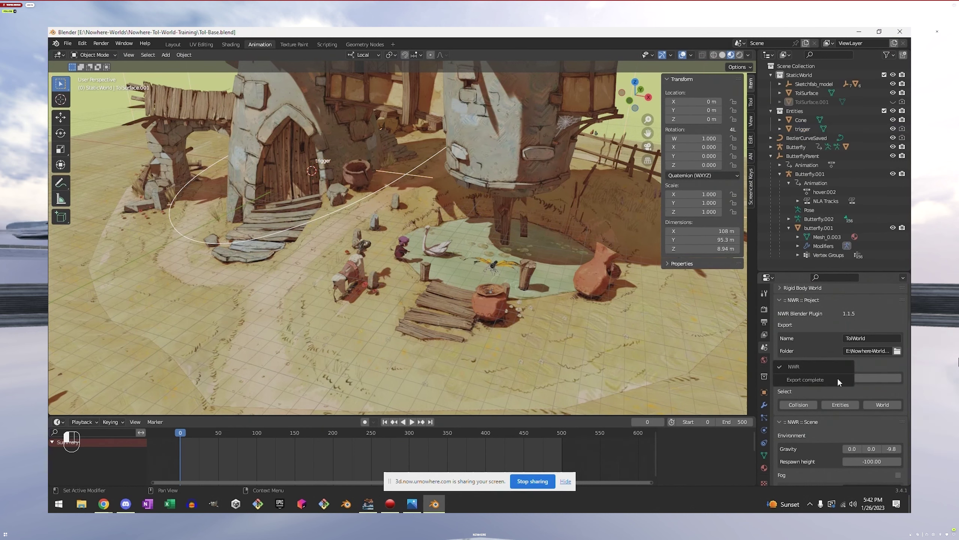
Switch to worldrunner and reload the re-exported TolWorld scene
left_click(369, 504)
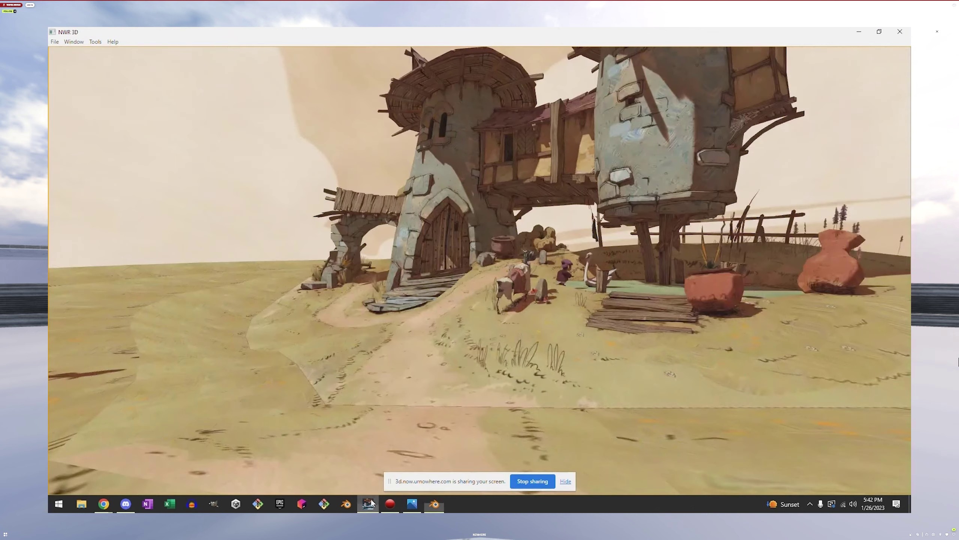
left_click(55, 42)
left_click(61, 65)
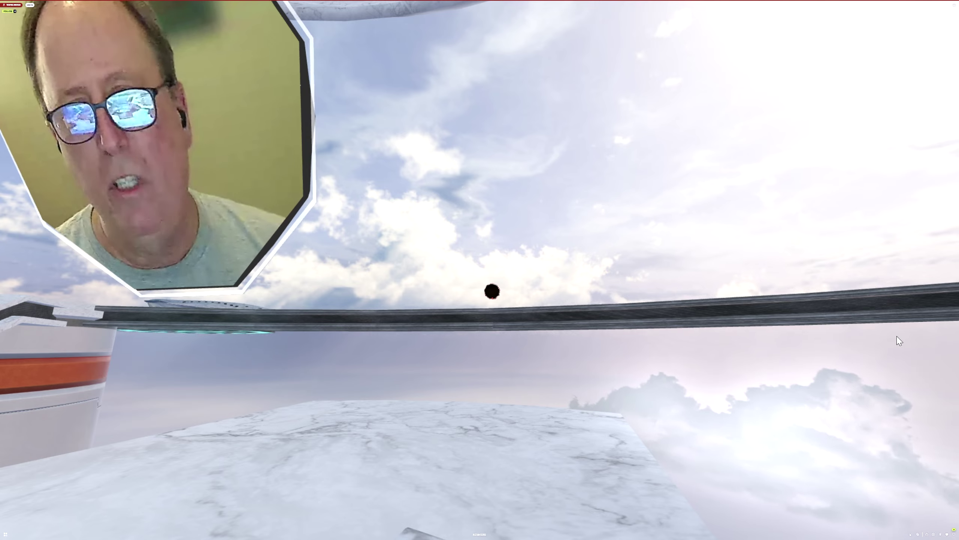
left_click_drag(810, 341, 554, 361)
key("a")
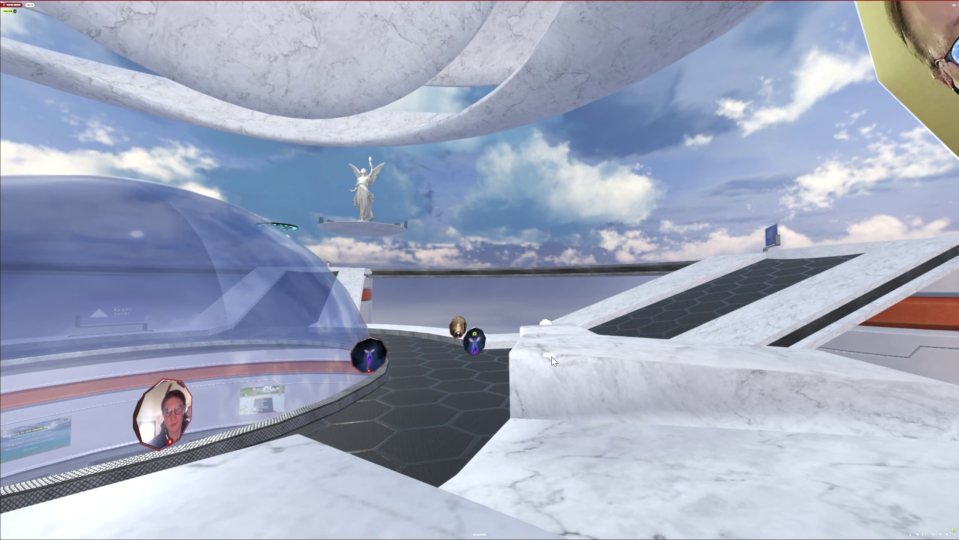
key("w")
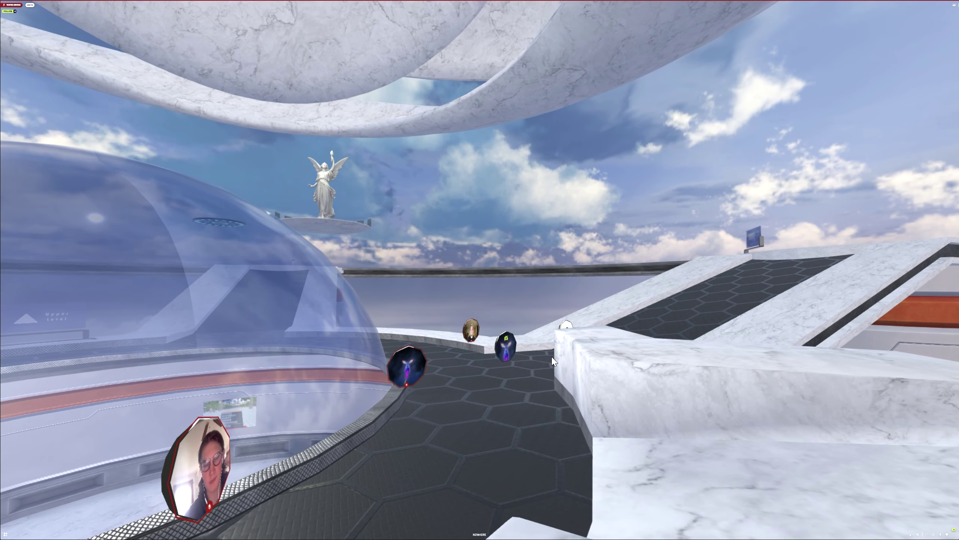
left_click_drag(467, 455, 573, 439)
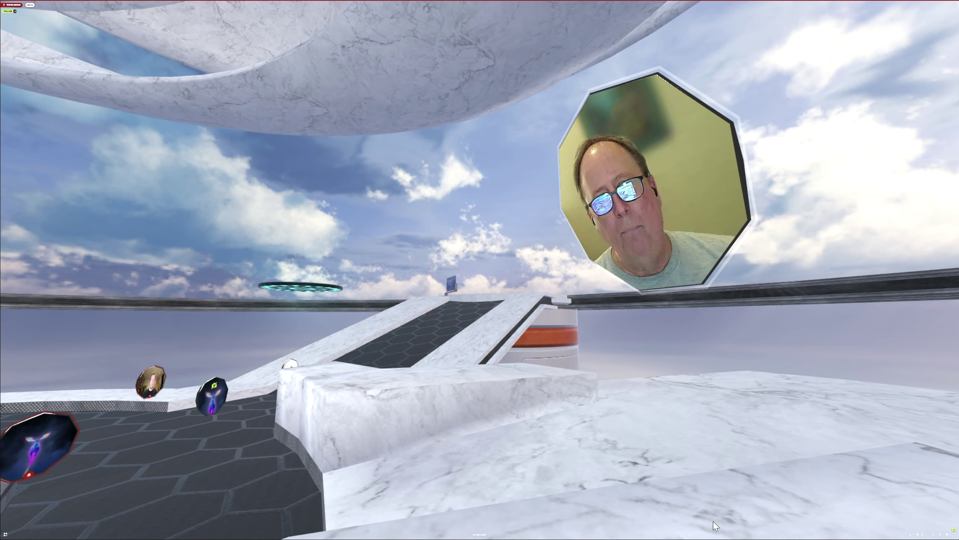
left_click_drag(698, 510, 675, 512)
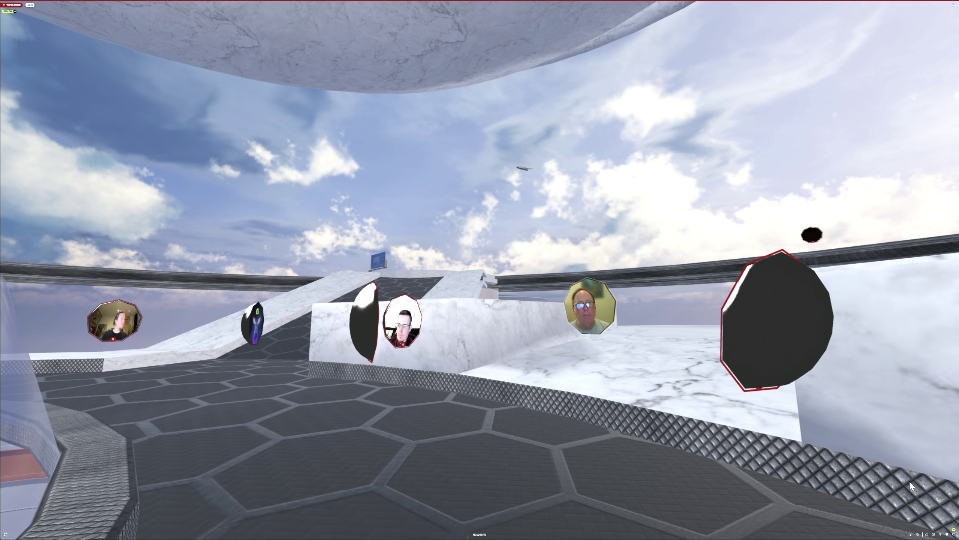
key("w")
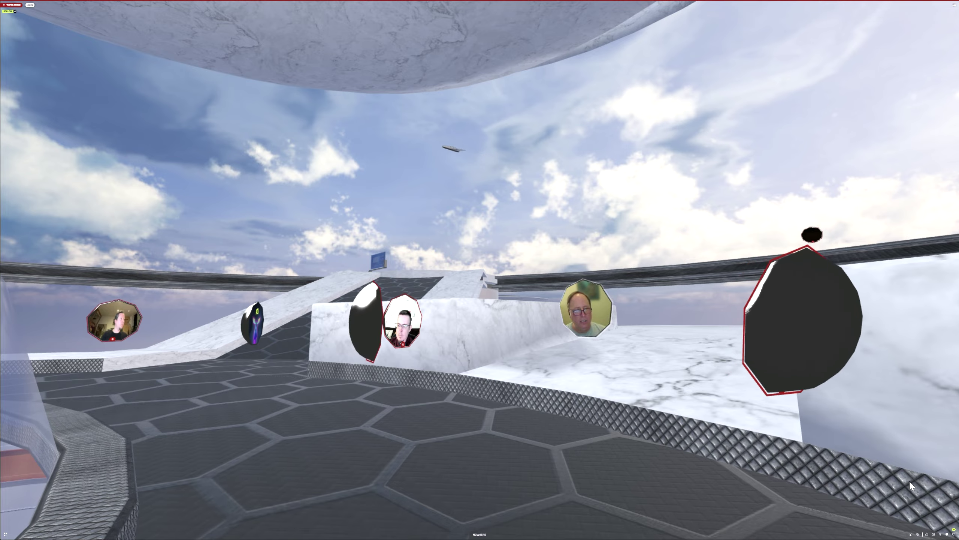
key("w")
key("d")
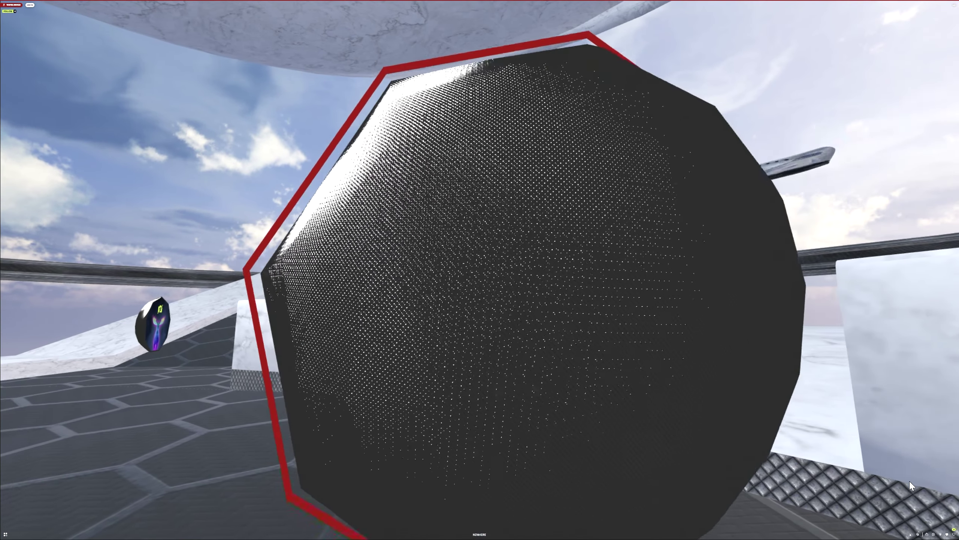
key("a")
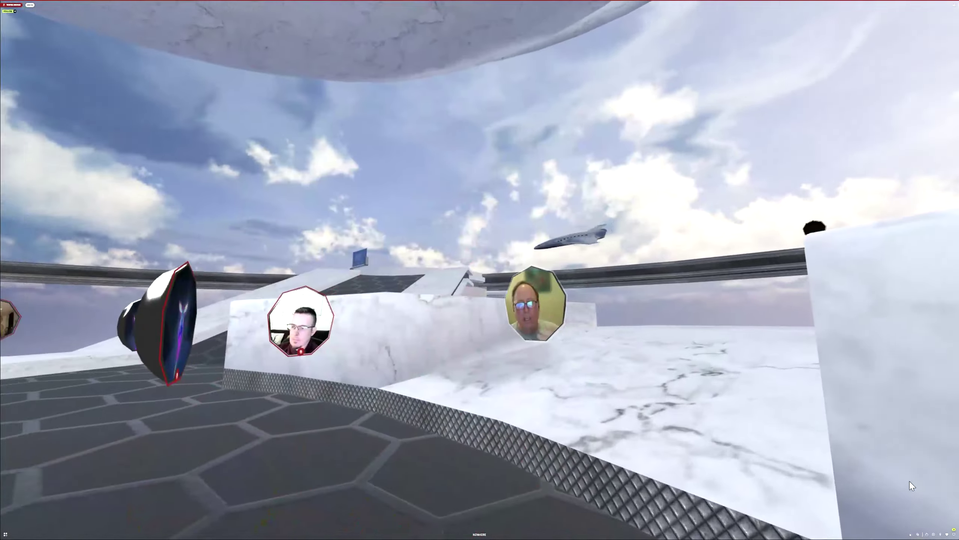
key("w")
key("a")
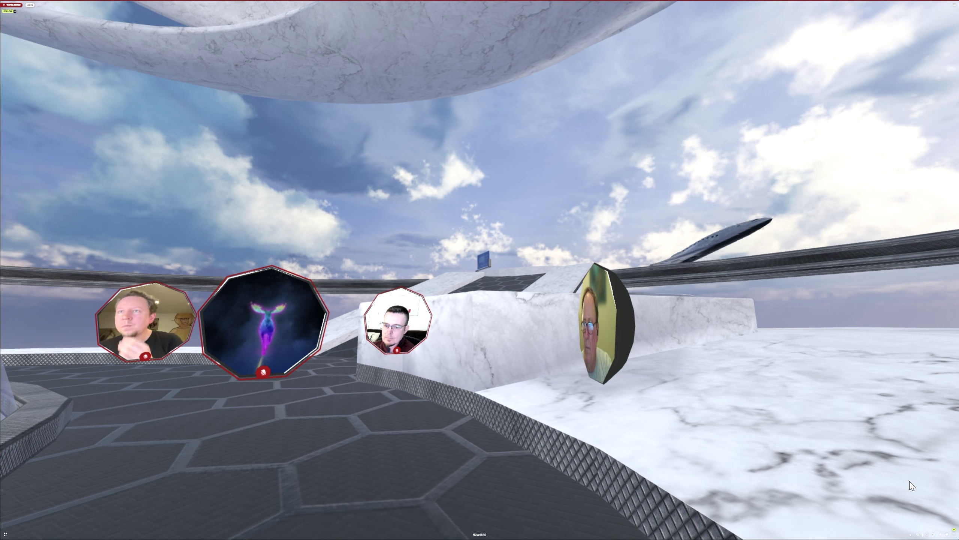
left_click_drag(866, 401, 765, 419)
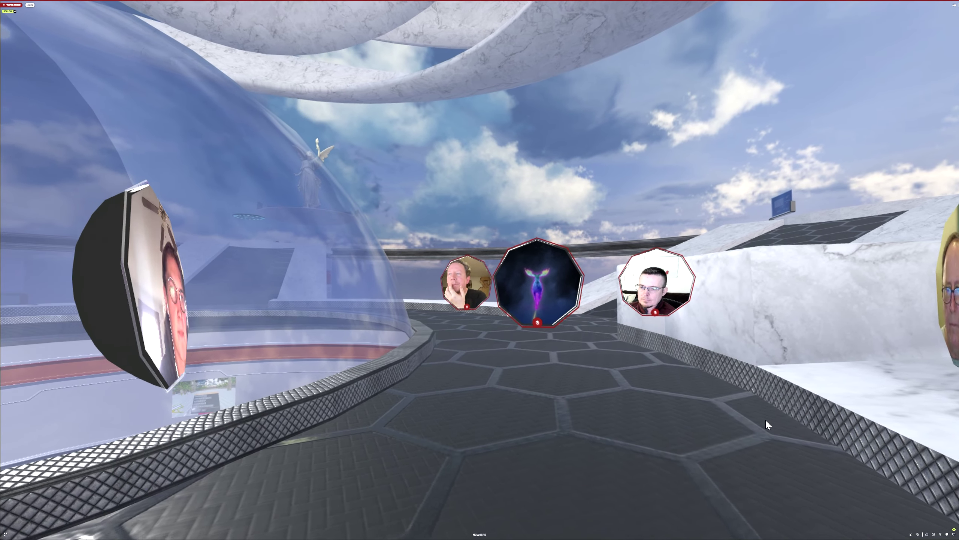
key("d")
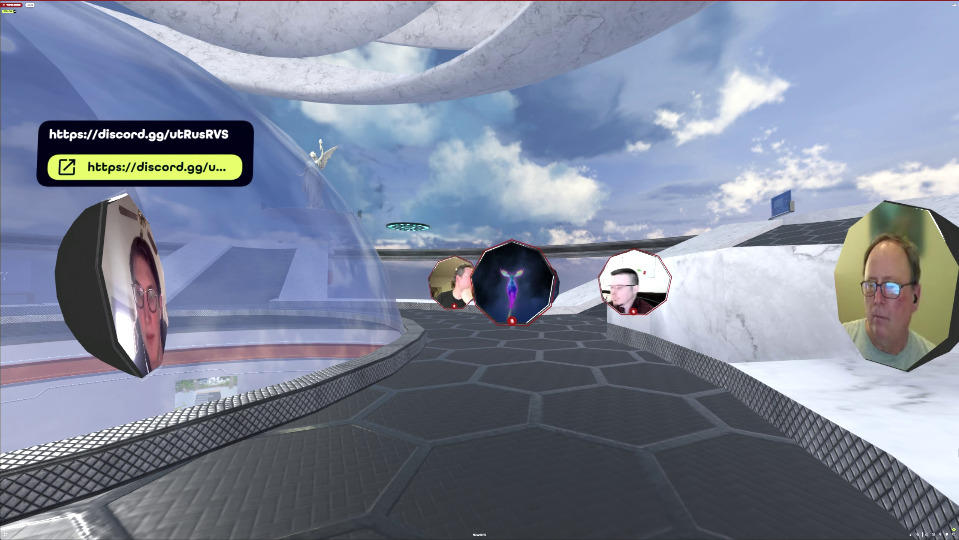
left_click_drag(750, 413, 664, 404)
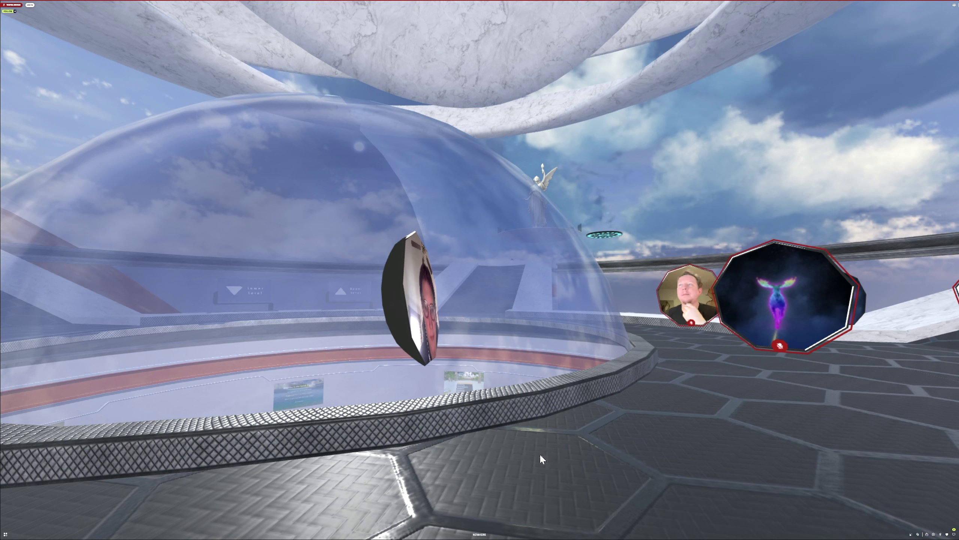
left_click_drag(541, 455, 645, 457)
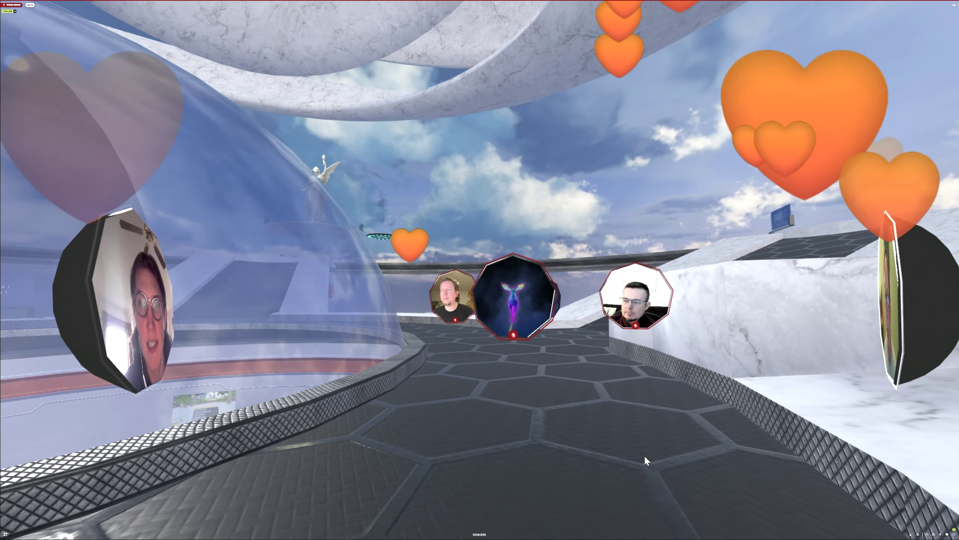